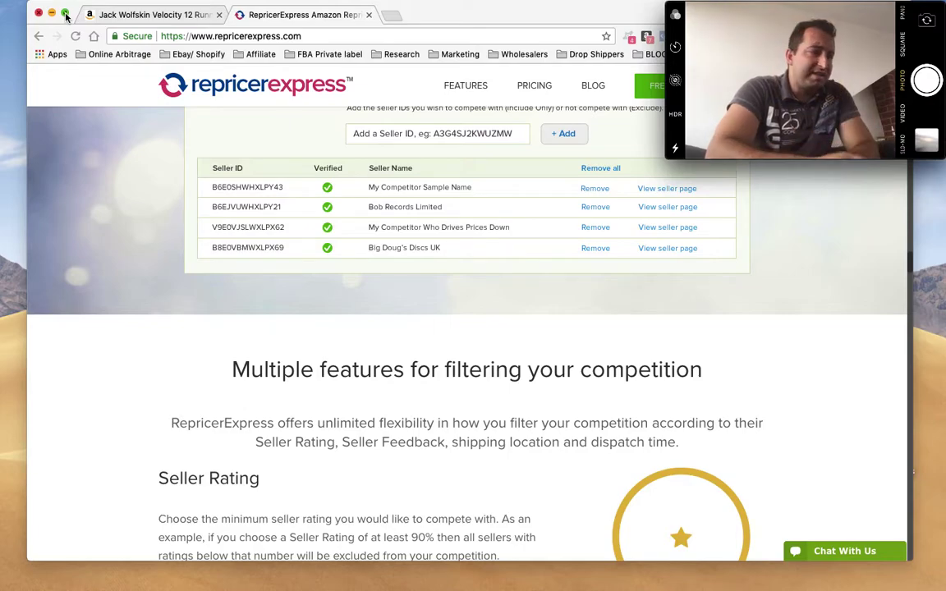
Step: Expand the browser window to full screen and examine the dashboard preview and headline seller statistics on the RepricerExpress homepage
{"action": "left_click", "coordinate": [65, 14]}
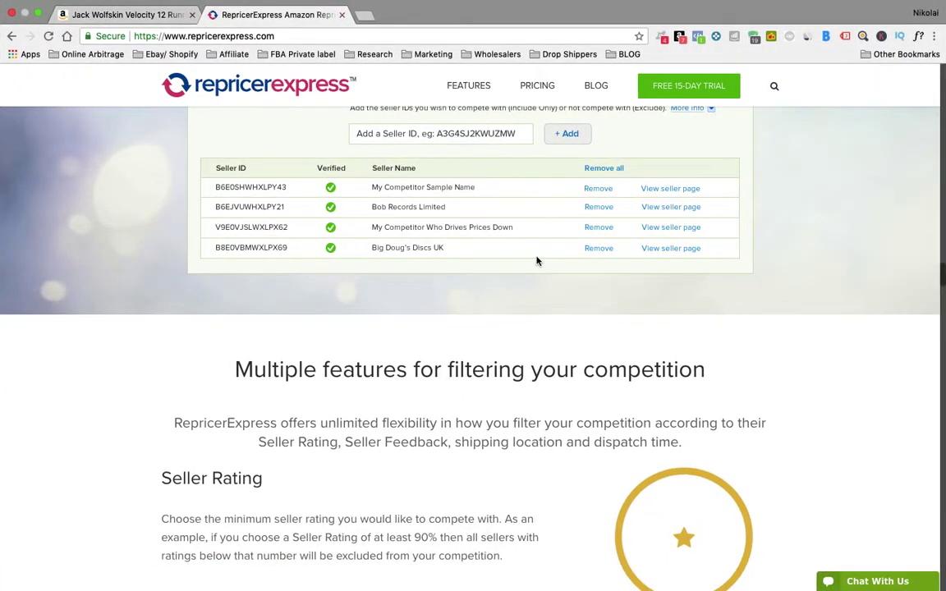
{"action": "scroll", "coordinate": [537, 261], "scroll_direction": "up", "scroll_amount": 20}
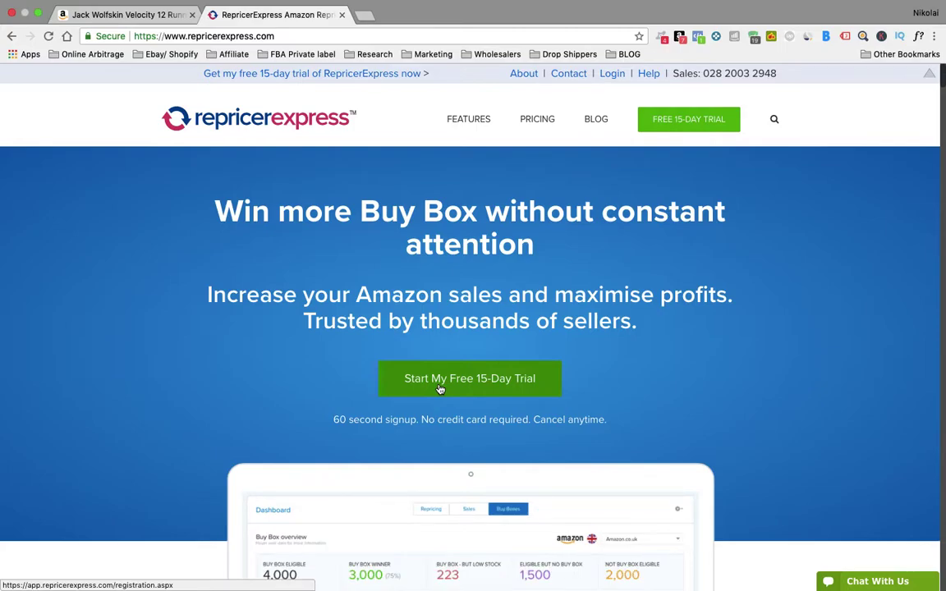
{"action": "scroll", "coordinate": [439, 388], "scroll_direction": "down", "scroll_amount": 10}
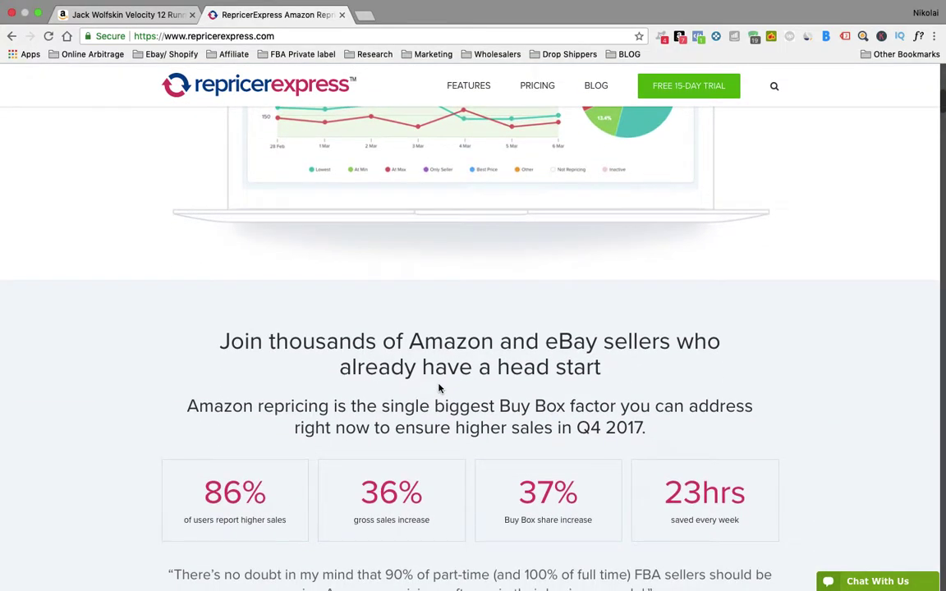
{"action": "scroll", "coordinate": [439, 389], "scroll_direction": "up", "scroll_amount": 5}
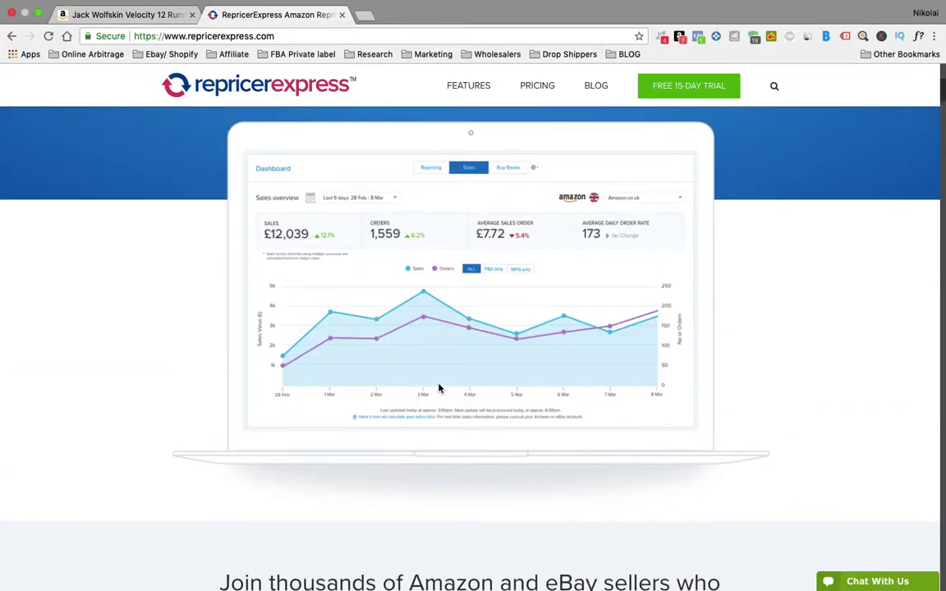
{"action": "scroll", "coordinate": [439, 389], "scroll_direction": "up", "scroll_amount": 2}
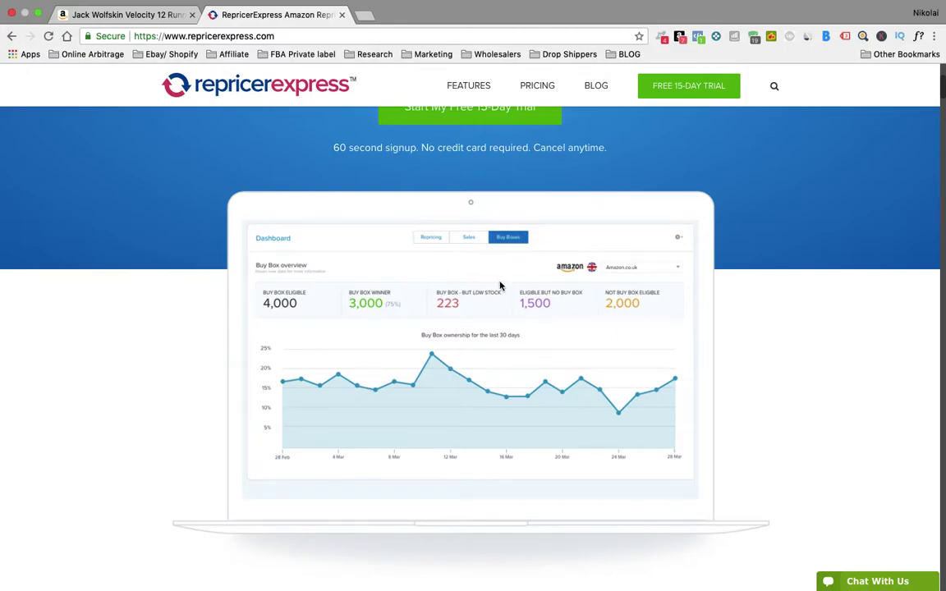
{"action": "scroll", "coordinate": [499, 286], "scroll_direction": "down", "scroll_amount": 10}
{"action": "scroll", "coordinate": [500, 282], "scroll_direction": "up", "scroll_amount": 3}
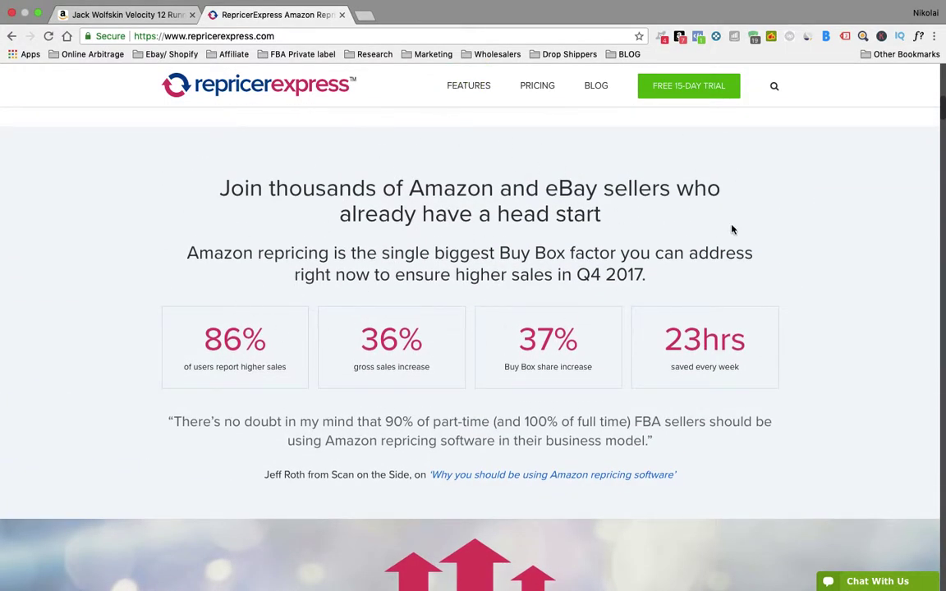
Step: Examine the homepage sections on three ways to increase sales, product pricing detail and supported international markets
{"action": "scroll", "coordinate": [406, 254], "scroll_direction": "down", "scroll_amount": 12}
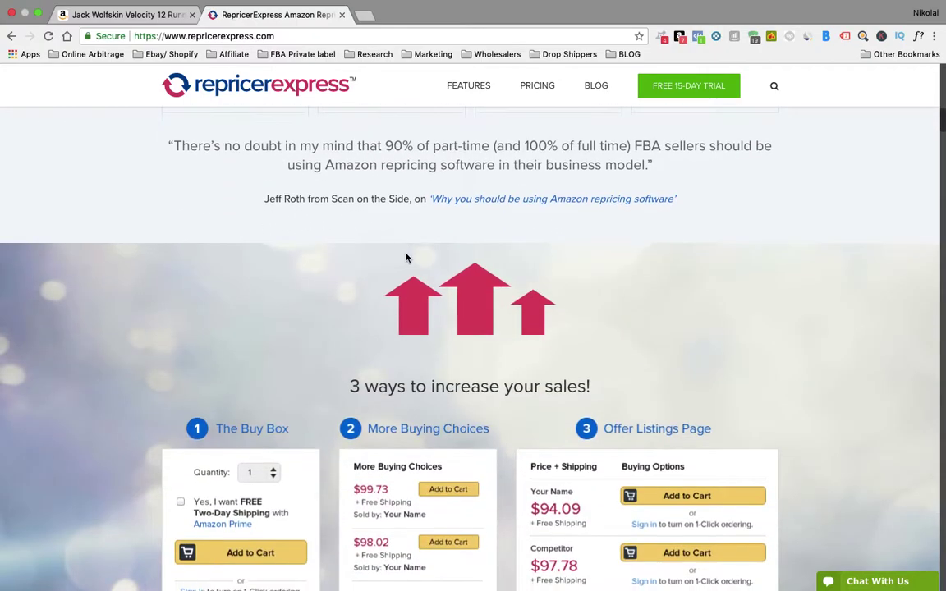
{"action": "scroll", "coordinate": [406, 257], "scroll_direction": "up", "scroll_amount": 3}
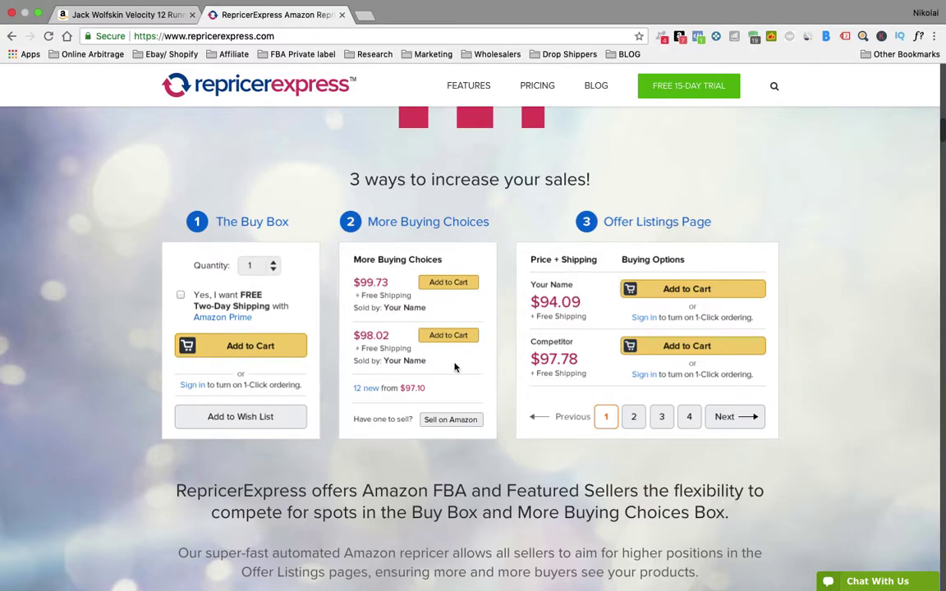
{"action": "scroll", "coordinate": [455, 367], "scroll_direction": "down", "scroll_amount": 7}
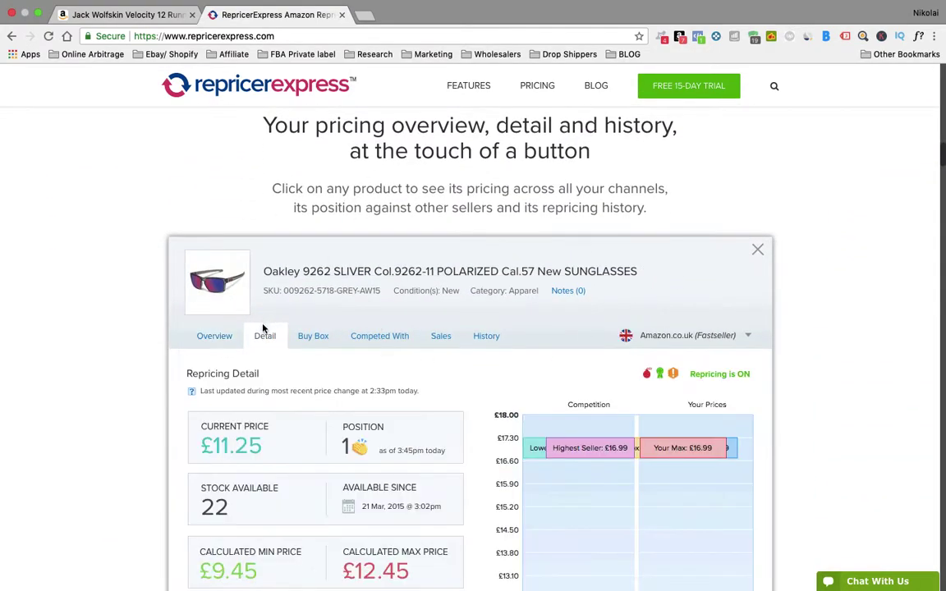
{"action": "scroll", "coordinate": [386, 328], "scroll_direction": "down", "scroll_amount": 8}
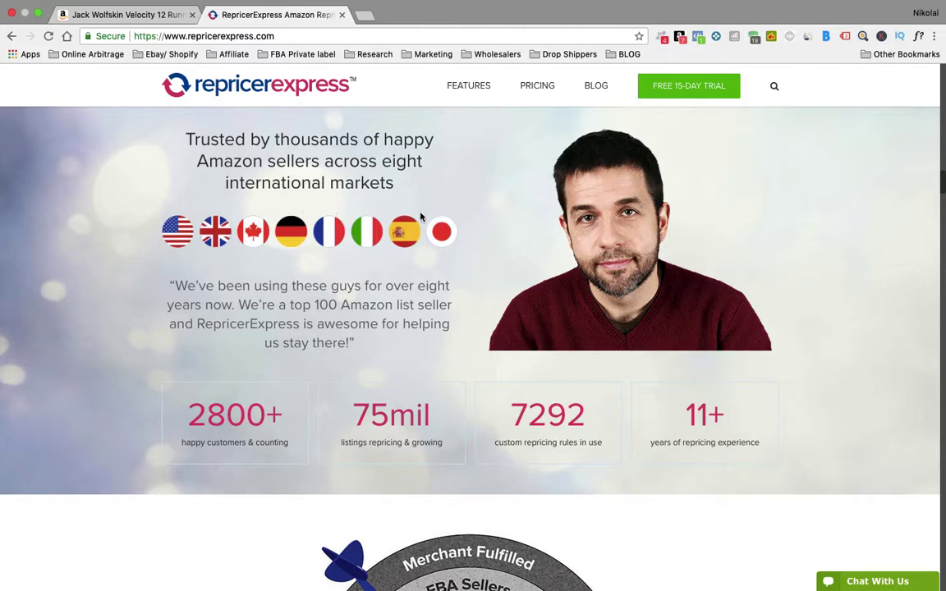
{"action": "scroll", "coordinate": [421, 216], "scroll_direction": "down", "scroll_amount": 4}
{"action": "scroll", "coordinate": [421, 216], "scroll_direction": "up", "scroll_amount": 3}
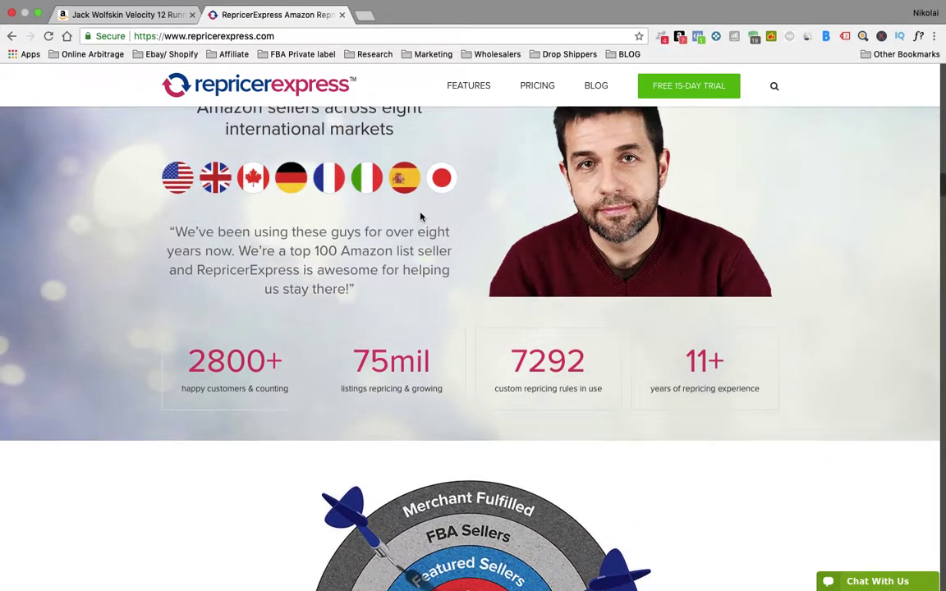
{"action": "scroll", "coordinate": [420, 216], "scroll_direction": "up", "scroll_amount": 1}
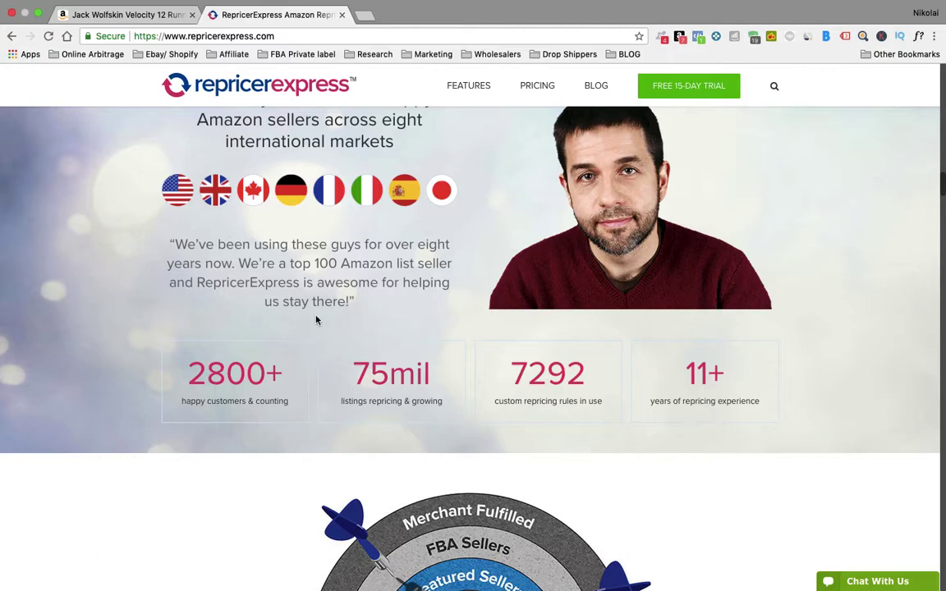
Step: Review the homepage options for competing with different seller types and for including or excluding specific sellers
{"action": "scroll", "coordinate": [450, 304], "scroll_direction": "down", "scroll_amount": 6}
{"action": "scroll", "coordinate": [450, 304], "scroll_direction": "down", "scroll_amount": 5}
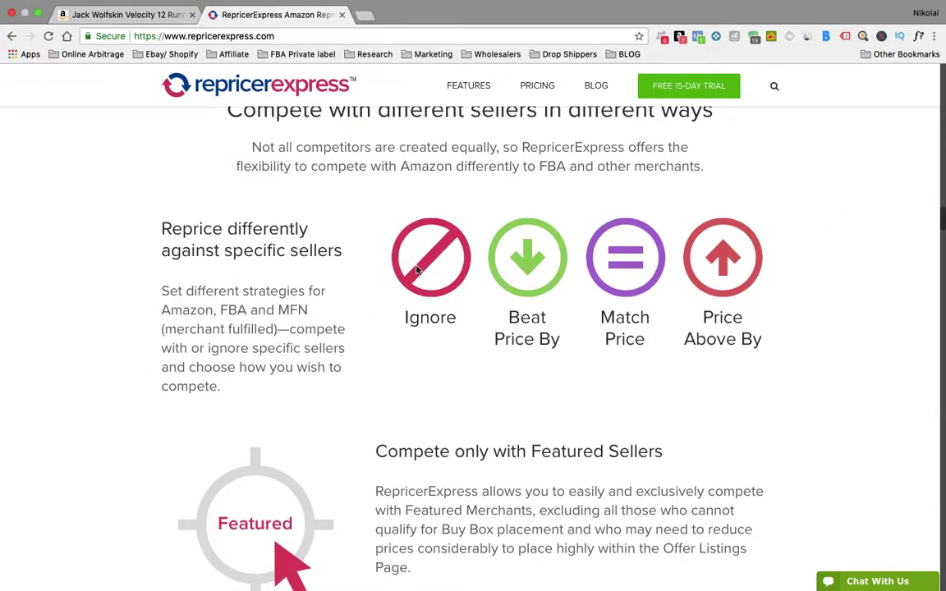
{"action": "scroll", "coordinate": [411, 280], "scroll_direction": "down", "scroll_amount": 6}
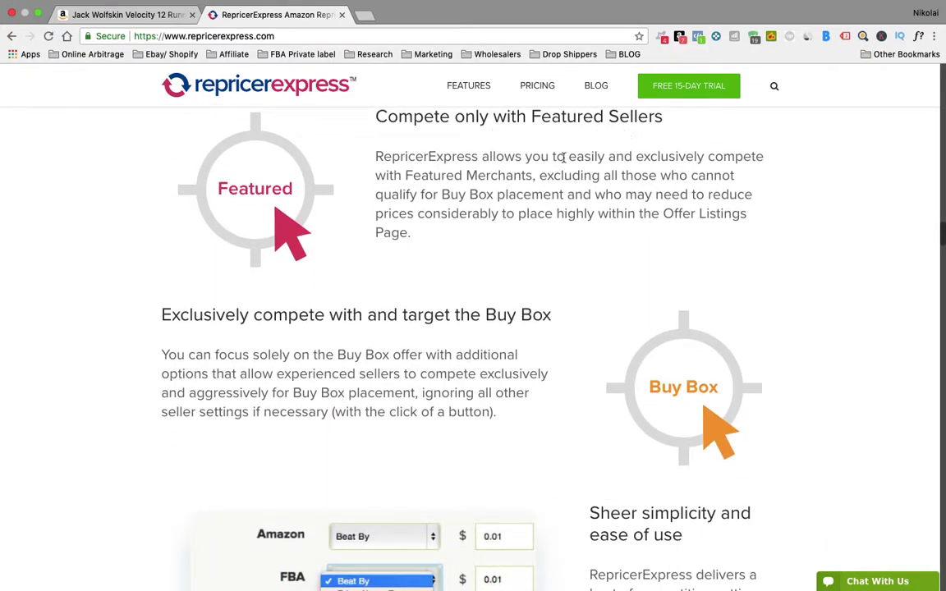
{"action": "scroll", "coordinate": [347, 299], "scroll_direction": "down", "scroll_amount": 3}
{"action": "scroll", "coordinate": [347, 299], "scroll_direction": "down", "scroll_amount": 3}
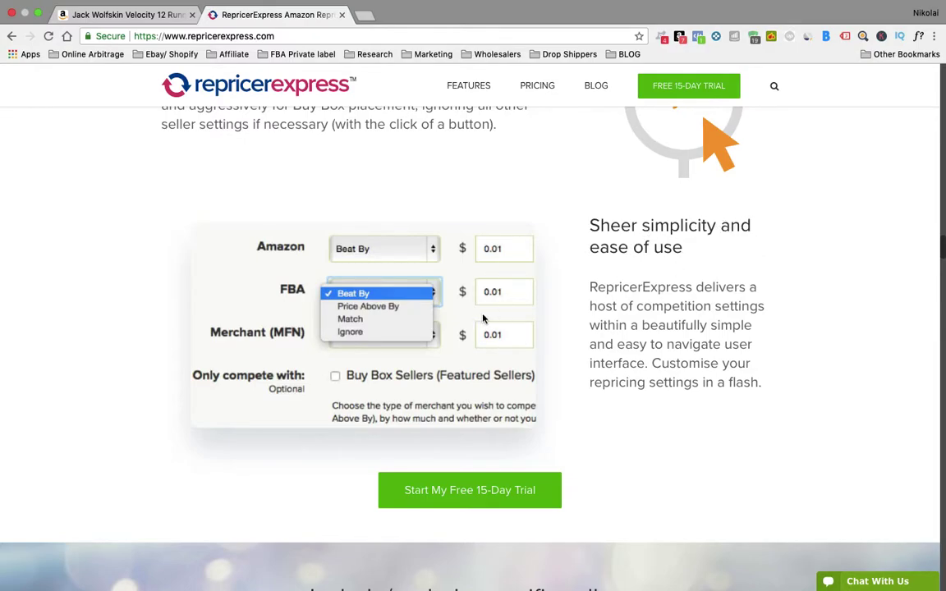
{"action": "scroll", "coordinate": [451, 321], "scroll_direction": "down", "scroll_amount": 10}
{"action": "scroll", "coordinate": [450, 322], "scroll_direction": "down", "scroll_amount": 2}
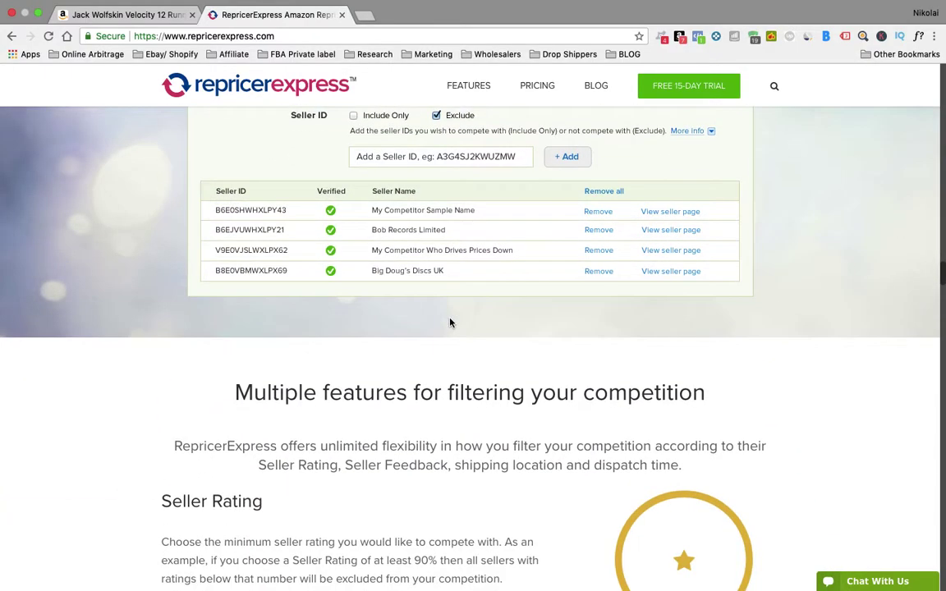
{"action": "scroll", "coordinate": [450, 321], "scroll_direction": "up", "scroll_amount": 5}
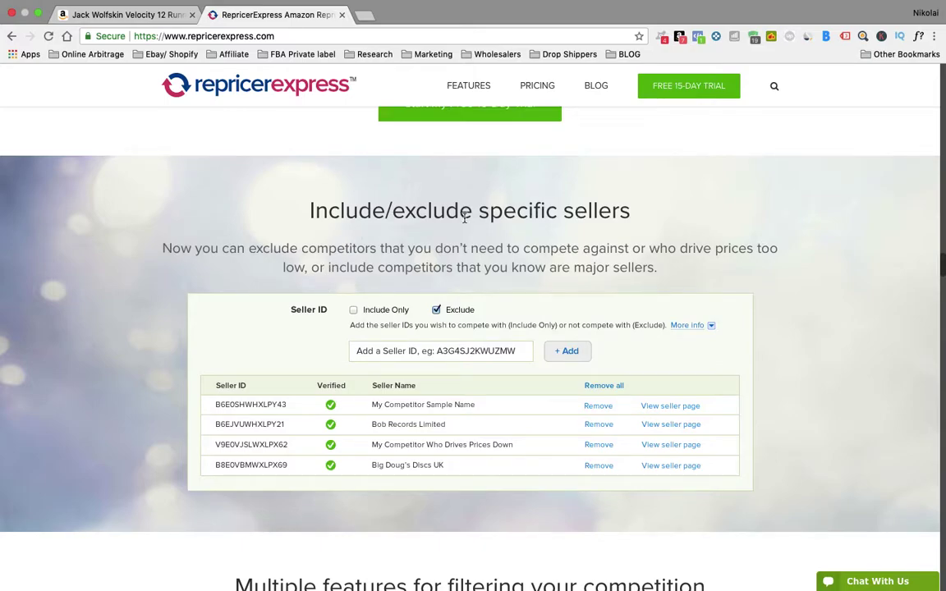
Step: Review the competition filters, the automatic profitability options and the introductory video section on the homepage
{"action": "scroll", "coordinate": [372, 326], "scroll_direction": "down", "scroll_amount": 8}
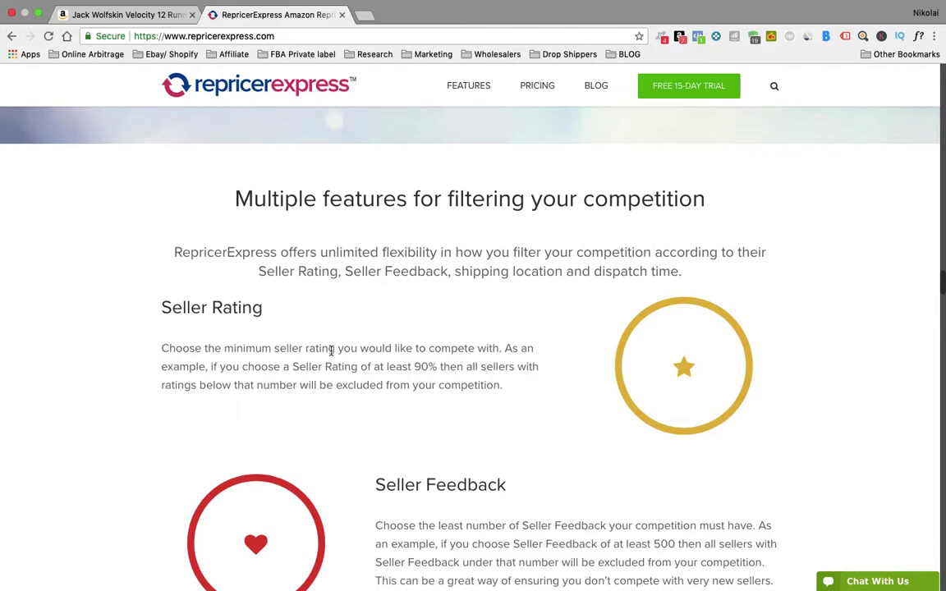
{"action": "scroll", "coordinate": [331, 351], "scroll_direction": "down", "scroll_amount": 15}
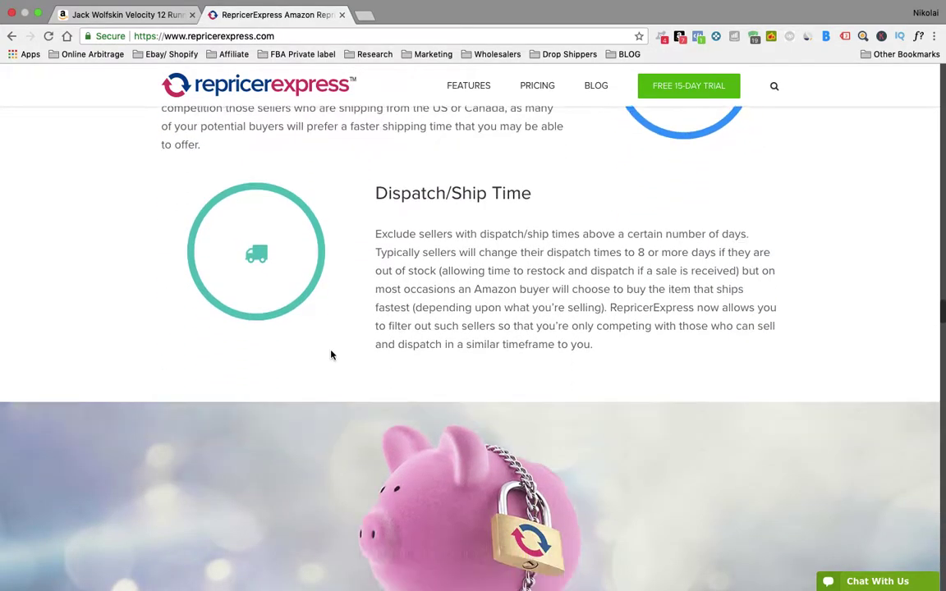
{"action": "scroll", "coordinate": [332, 355], "scroll_direction": "down", "scroll_amount": 8}
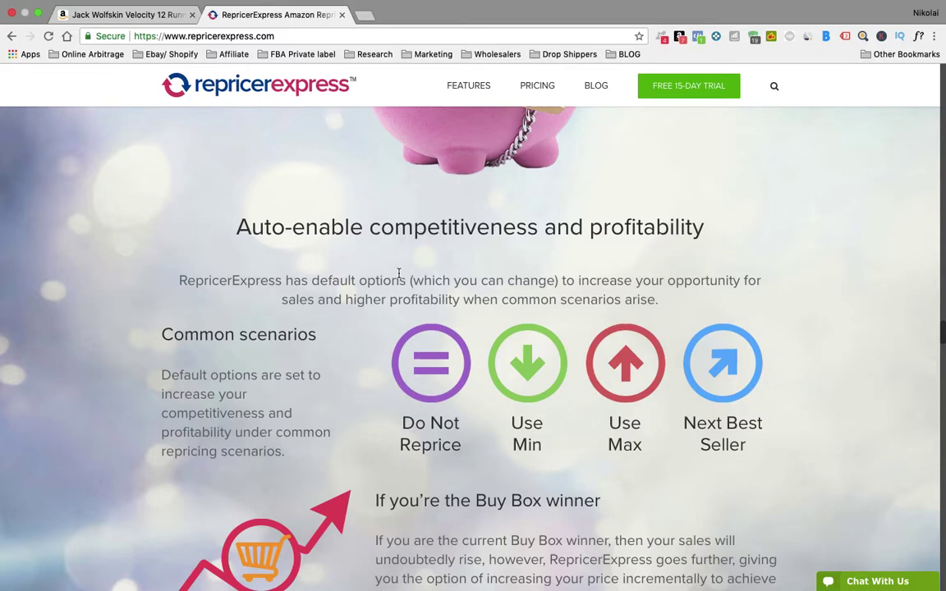
{"action": "scroll", "coordinate": [399, 274], "scroll_direction": "down", "scroll_amount": 10}
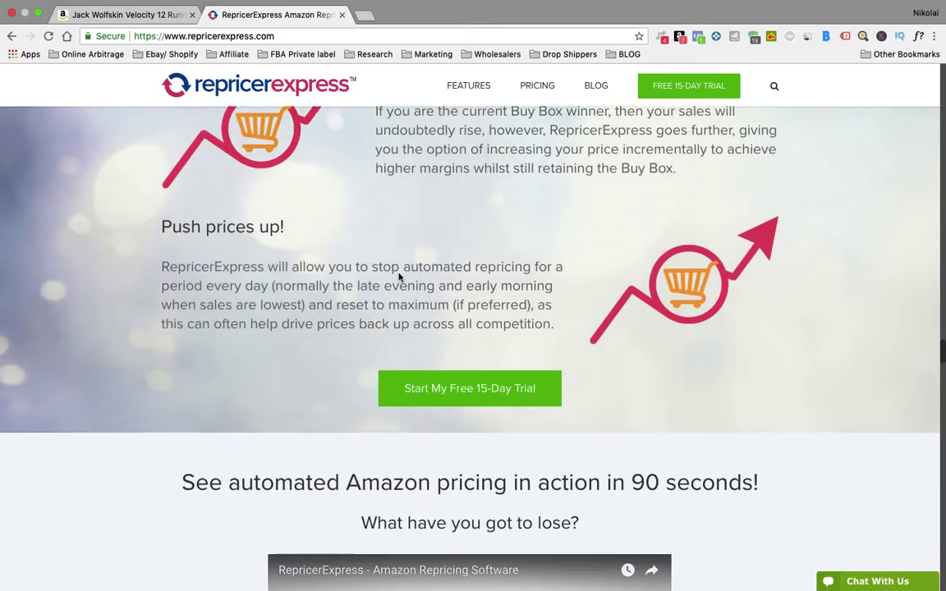
{"action": "scroll", "coordinate": [399, 277], "scroll_direction": "down", "scroll_amount": 1}
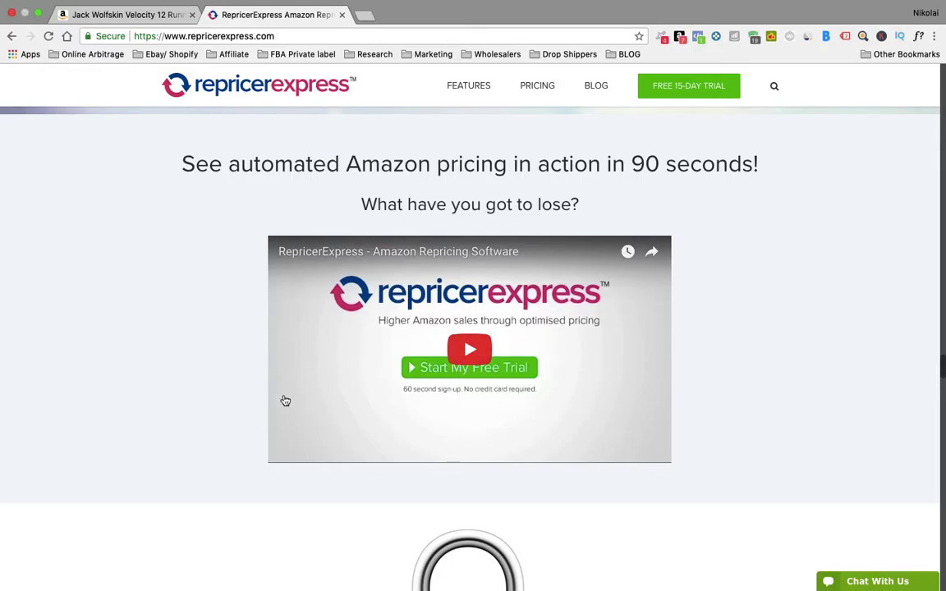
Step: Read through the pricing safeguards, dashboard overview and Min/Max price features down to the homepage footer
{"action": "scroll", "coordinate": [226, 401], "scroll_direction": "down", "scroll_amount": 15}
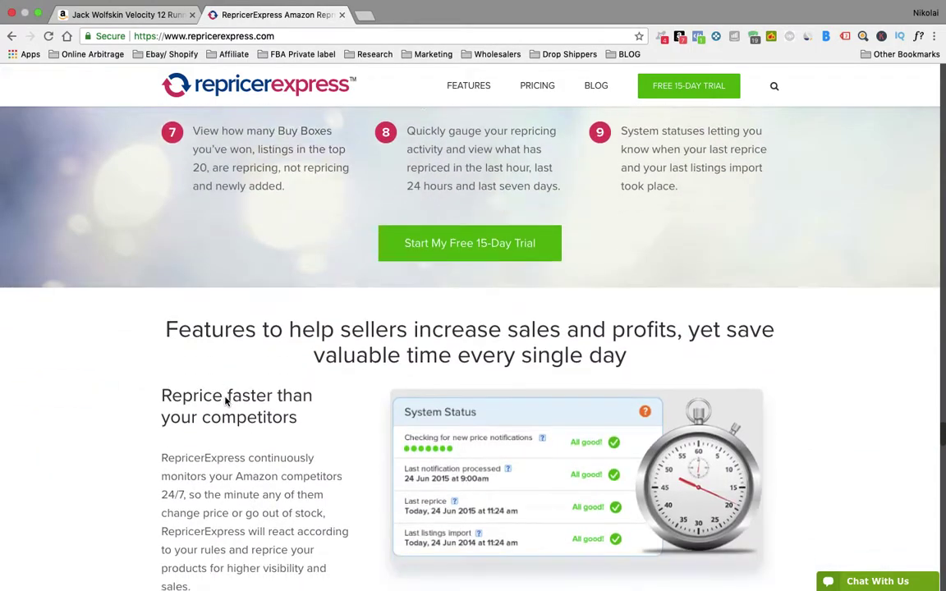
{"action": "scroll", "coordinate": [226, 401], "scroll_direction": "up", "scroll_amount": 12}
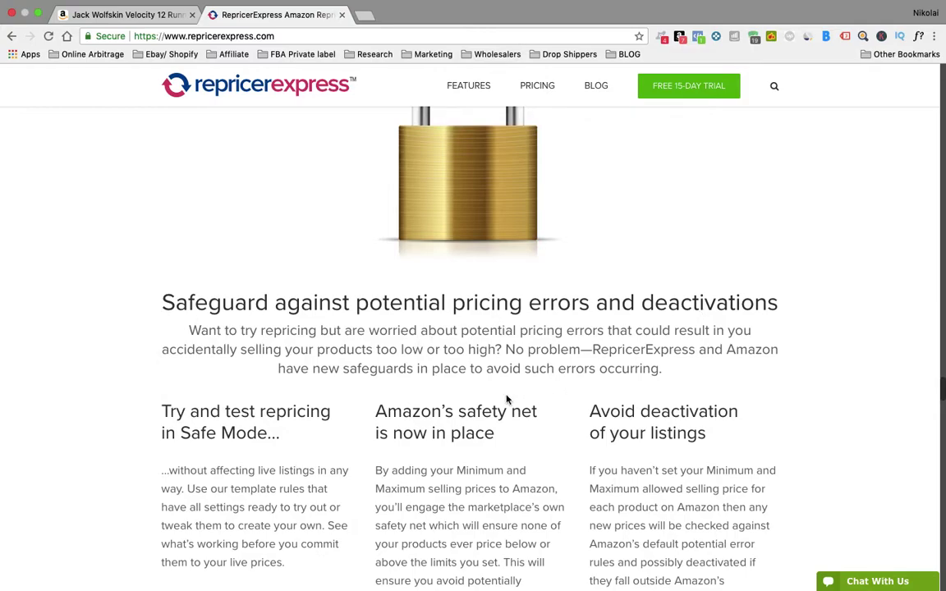
{"action": "scroll", "coordinate": [507, 399], "scroll_direction": "down", "scroll_amount": 8}
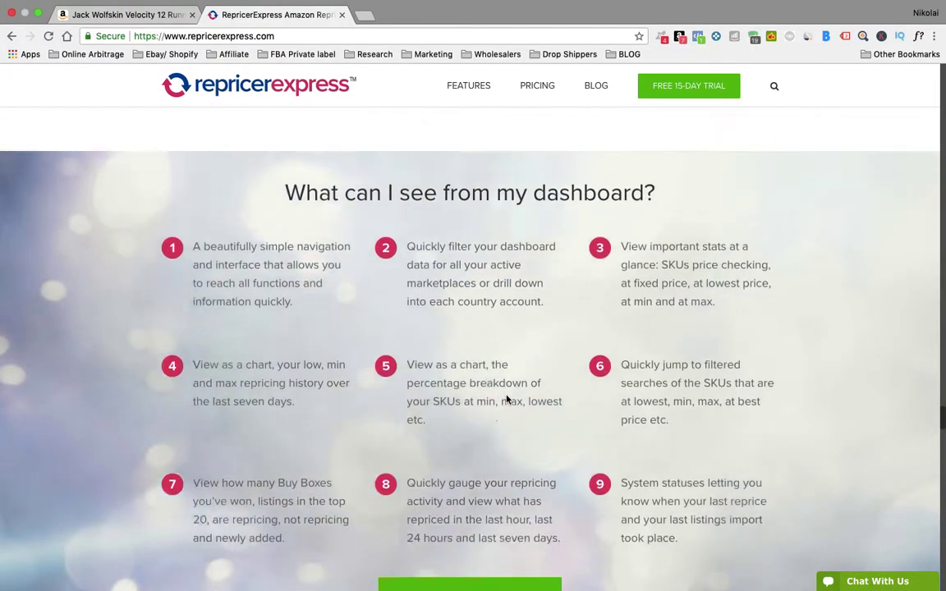
{"action": "scroll", "coordinate": [506, 399], "scroll_direction": "down", "scroll_amount": 15}
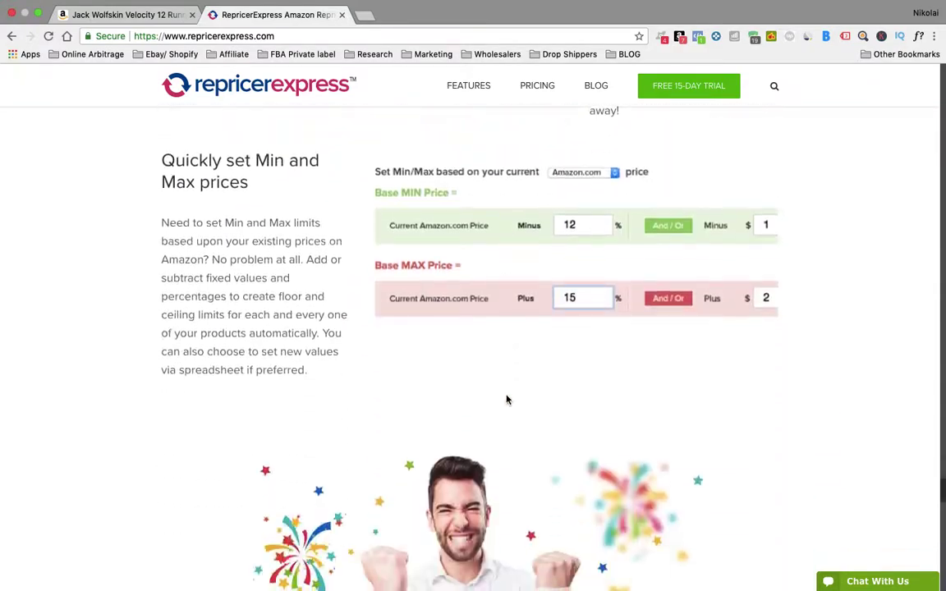
{"action": "scroll", "coordinate": [507, 399], "scroll_direction": "down", "scroll_amount": 20}
{"action": "scroll", "coordinate": [507, 400], "scroll_direction": "down", "scroll_amount": 2}
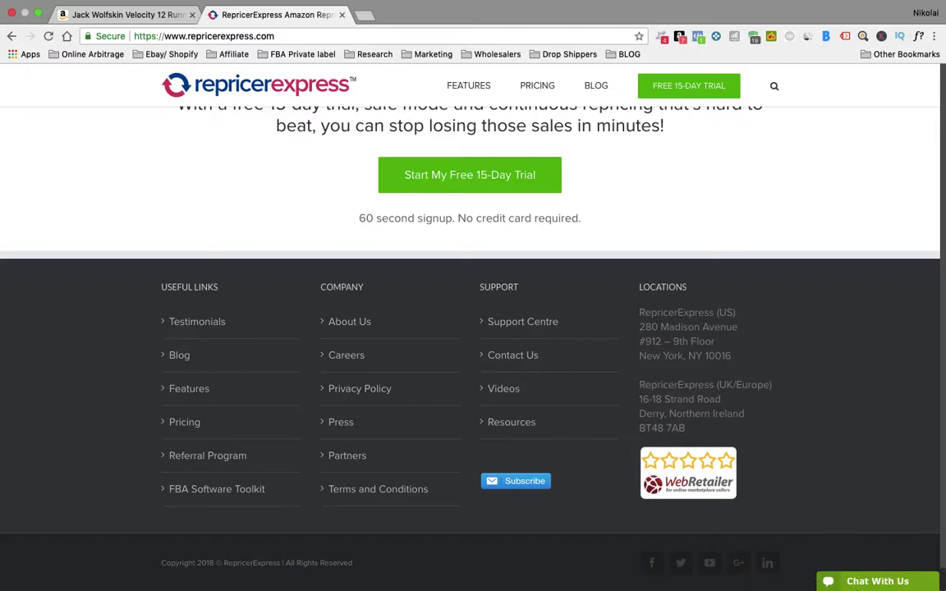
Step: Open the live chat support form to view it, minimize it, and return to the start of the homepage
{"action": "left_click", "coordinate": [860, 583]}
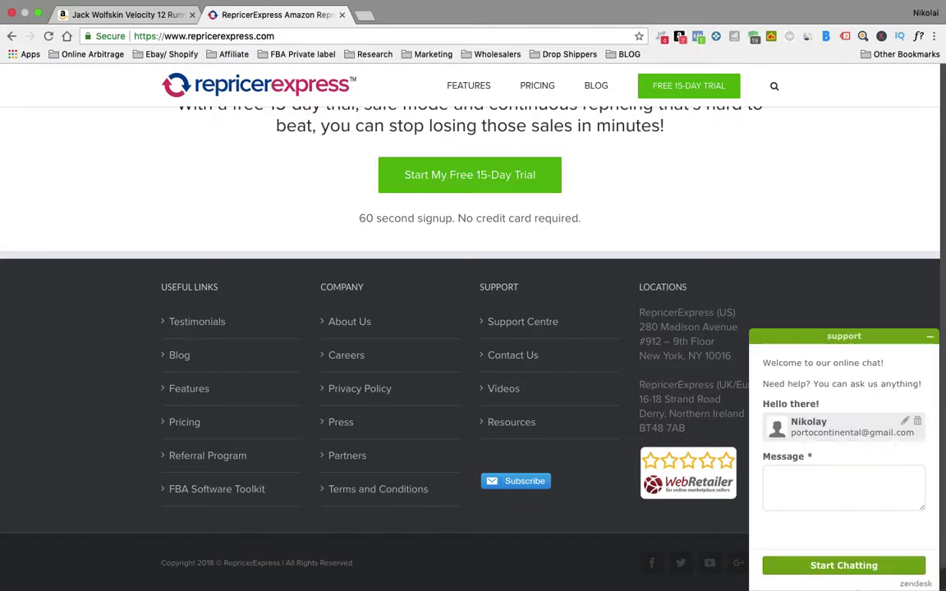
{"action": "left_click", "coordinate": [930, 337]}
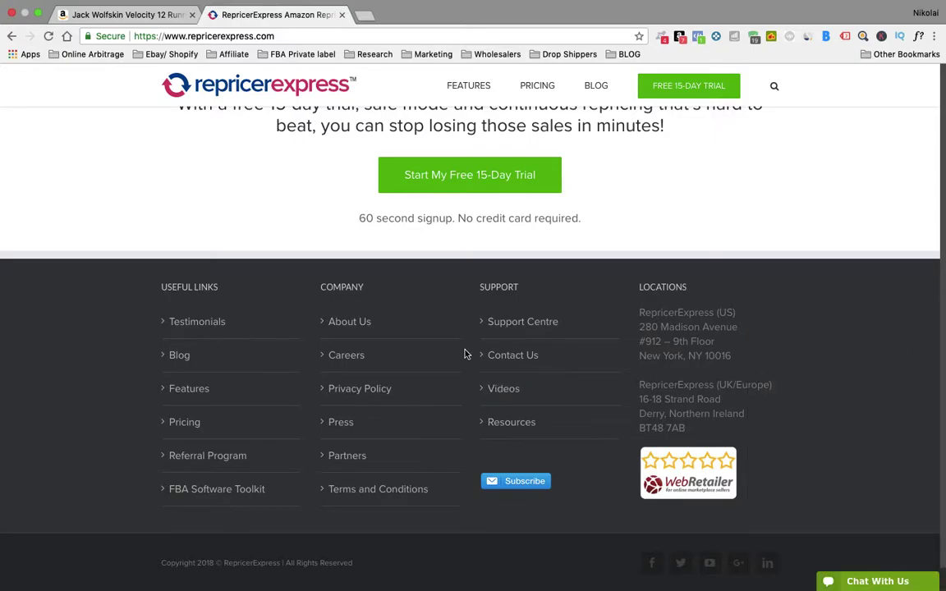
{"action": "scroll", "coordinate": [465, 354], "scroll_direction": "up", "scroll_amount": 20}
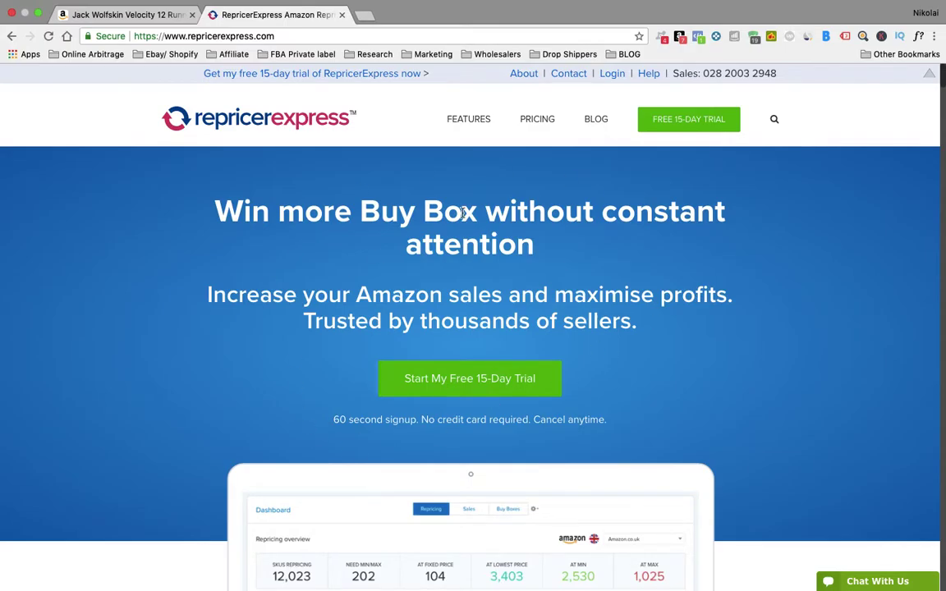
Step: Skim the homepage features once more and open the Pricing page to view the monthly plans by listing count
{"action": "scroll", "coordinate": [465, 212], "scroll_direction": "down", "scroll_amount": 20}
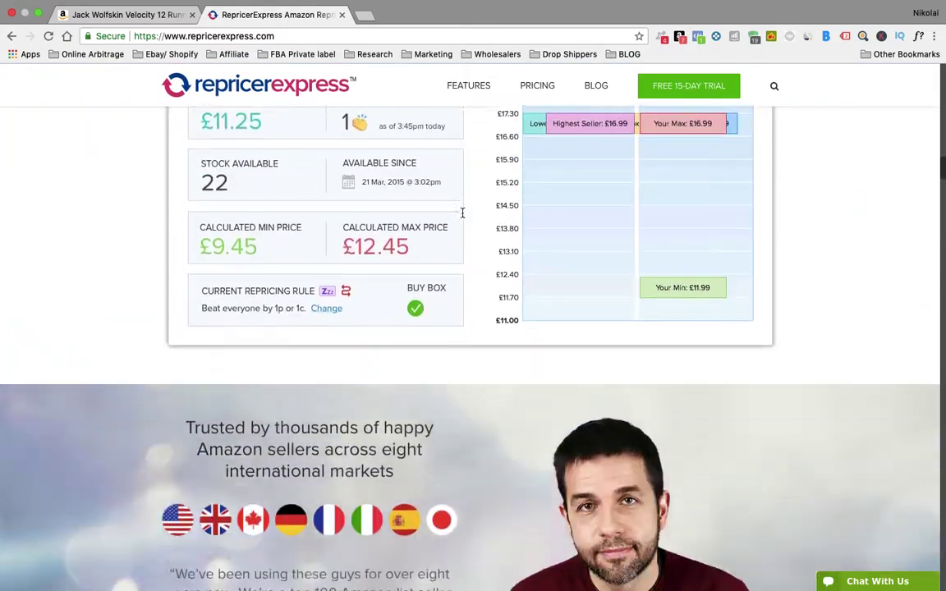
{"action": "scroll", "coordinate": [463, 213], "scroll_direction": "down", "scroll_amount": 20}
{"action": "scroll", "coordinate": [241, 221], "scroll_direction": "down", "scroll_amount": 1}
{"action": "scroll", "coordinate": [426, 304], "scroll_direction": "down", "scroll_amount": 20}
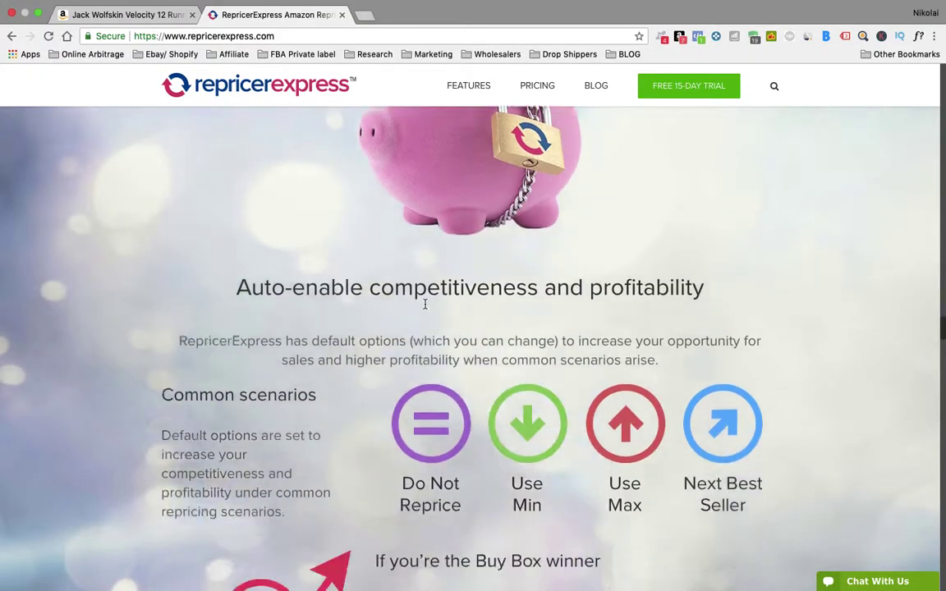
{"action": "scroll", "coordinate": [426, 304], "scroll_direction": "down", "scroll_amount": 5}
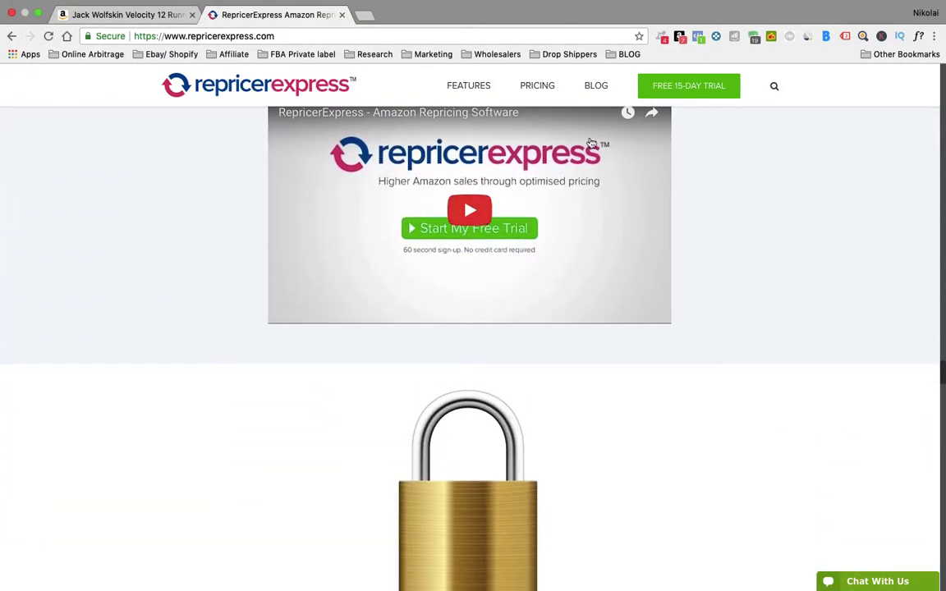
{"action": "left_click", "coordinate": [537, 90]}
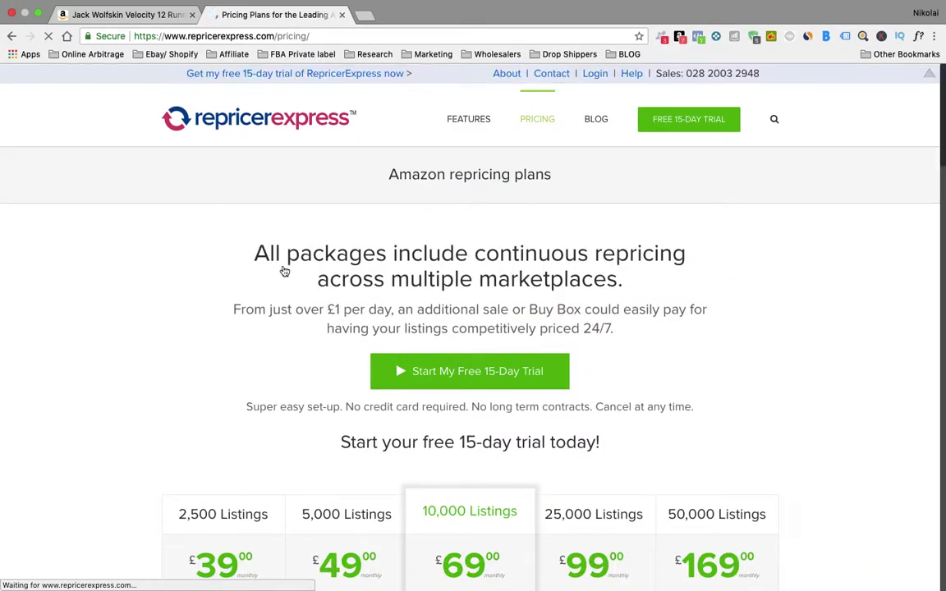
{"action": "scroll", "coordinate": [377, 268], "scroll_direction": "down", "scroll_amount": 5}
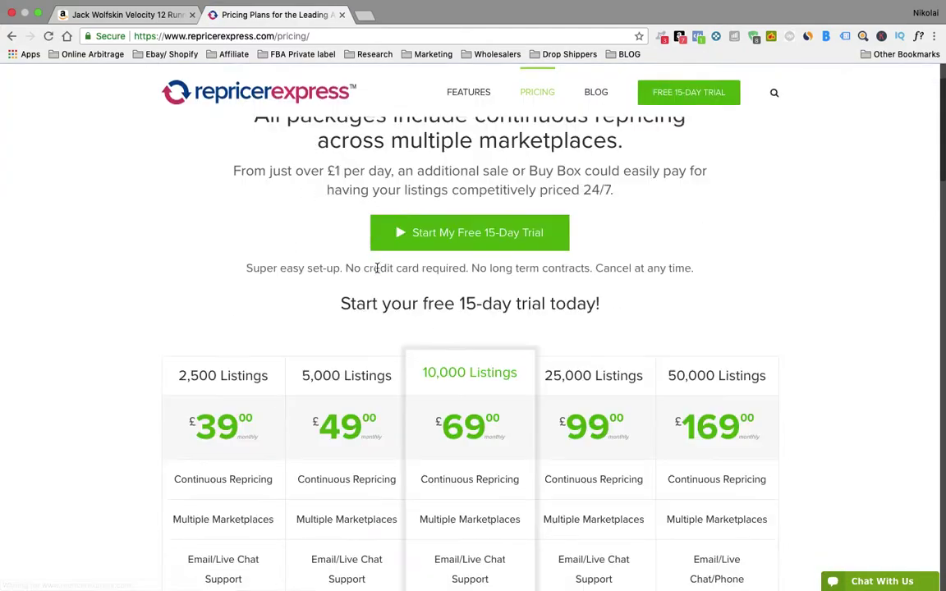
Step: Review the monthly plans by listing count, the option for more than 50,000 listings and the supported Amazon marketplaces
{"action": "scroll", "coordinate": [379, 273], "scroll_direction": "up", "scroll_amount": 2}
{"action": "scroll", "coordinate": [378, 274], "scroll_direction": "up", "scroll_amount": 1}
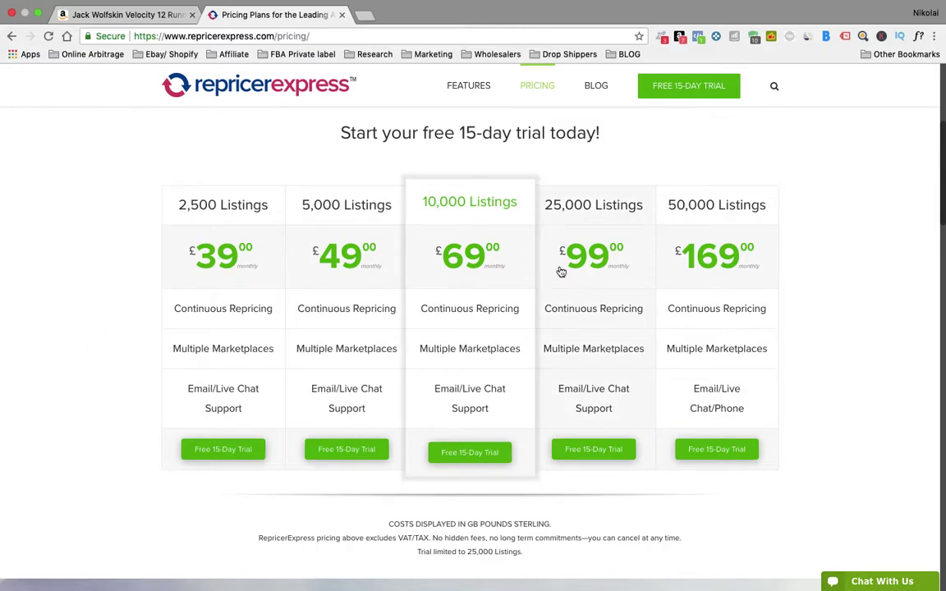
{"action": "scroll", "coordinate": [561, 272], "scroll_direction": "down", "scroll_amount": 5}
{"action": "scroll", "coordinate": [560, 267], "scroll_direction": "down", "scroll_amount": 4}
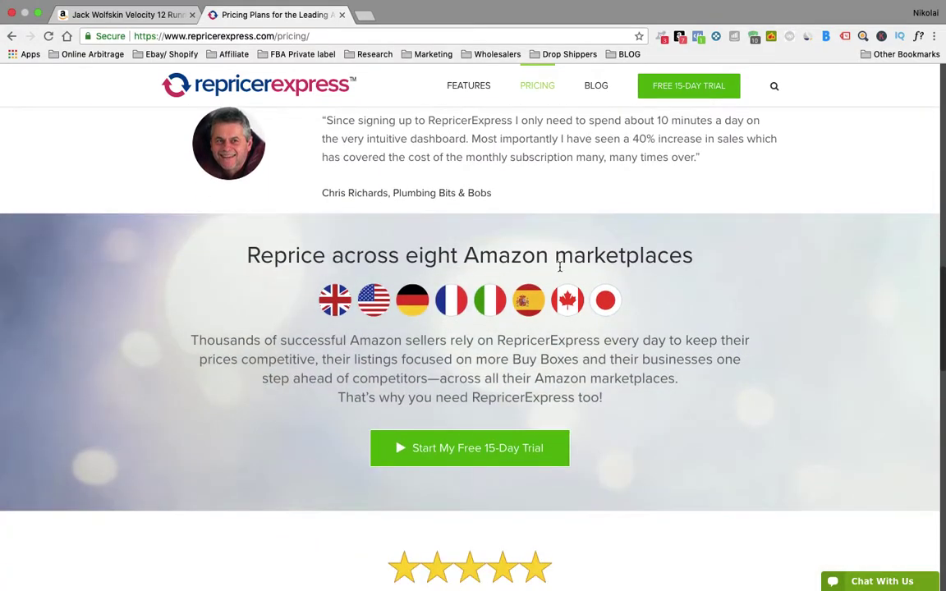
{"action": "scroll", "coordinate": [560, 270], "scroll_direction": "up", "scroll_amount": 5}
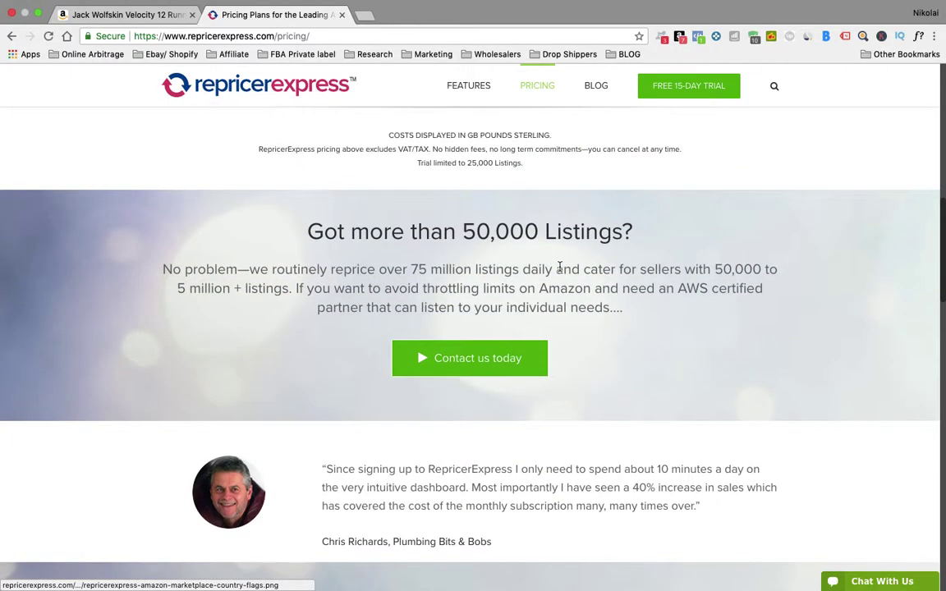
{"action": "scroll", "coordinate": [559, 270], "scroll_direction": "up", "scroll_amount": 6}
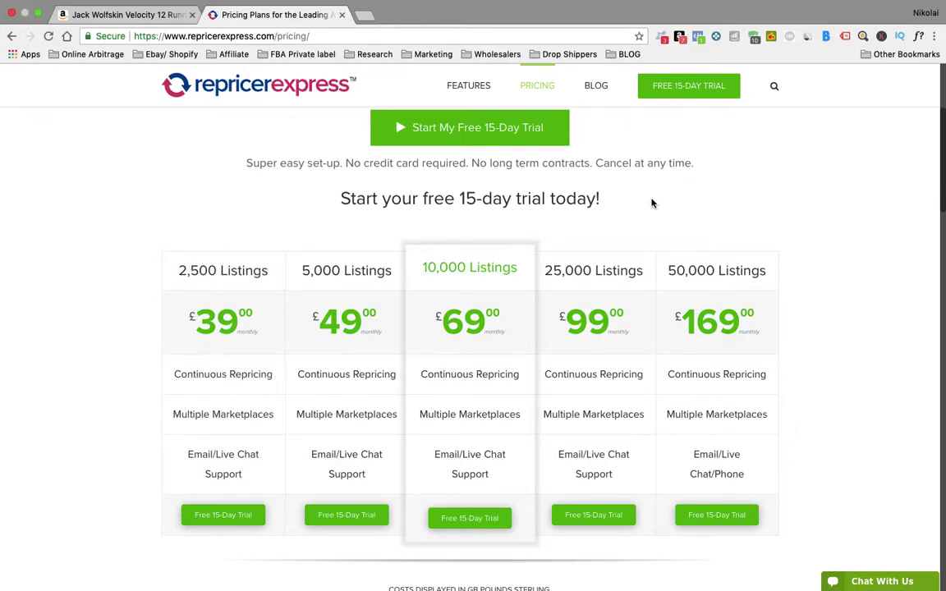
{"action": "scroll", "coordinate": [653, 204], "scroll_direction": "up", "scroll_amount": 3}
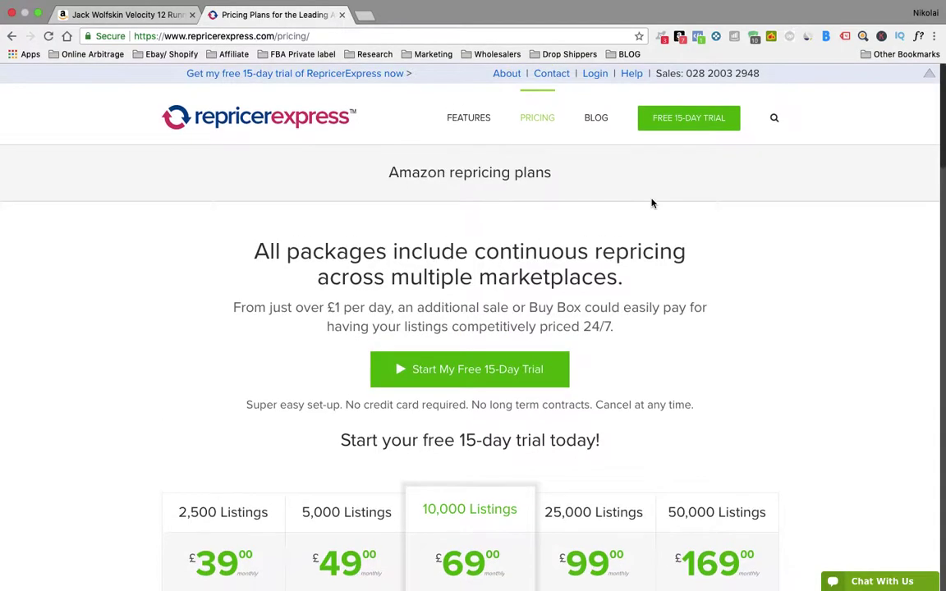
{"action": "left_click", "coordinate": [38, 14]}
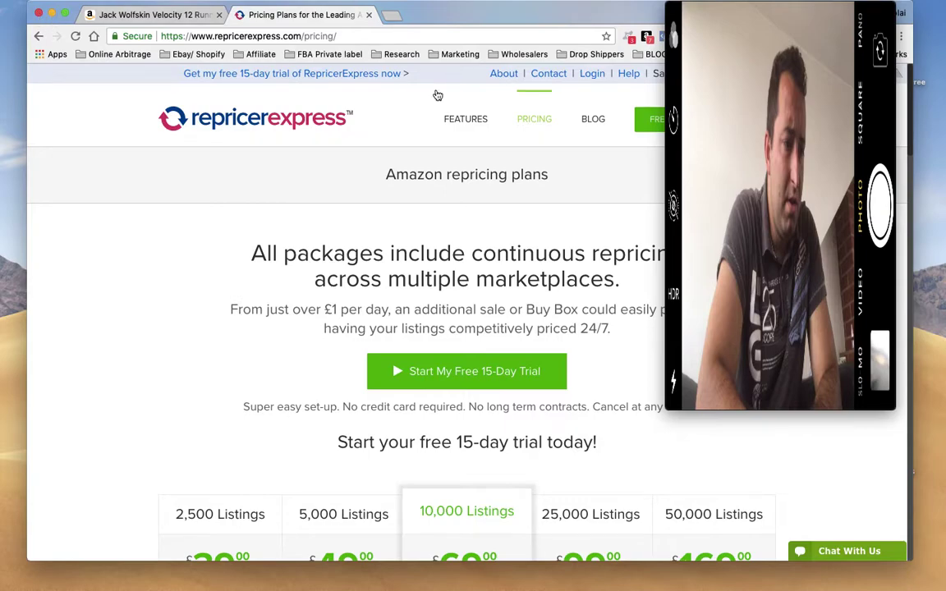
{"action": "mouse_move", "coordinate": [732, 135]}
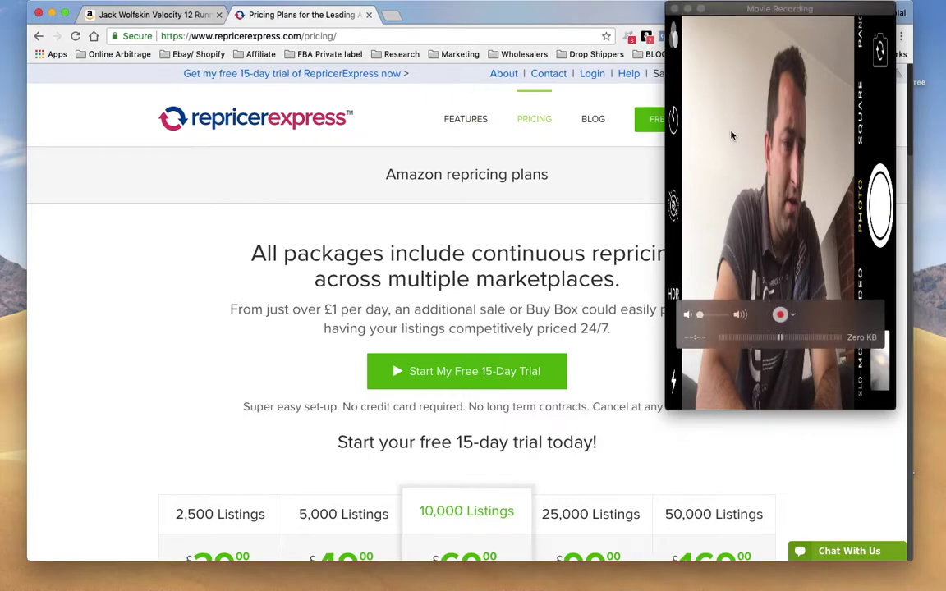
{"action": "left_click", "coordinate": [64, 14]}
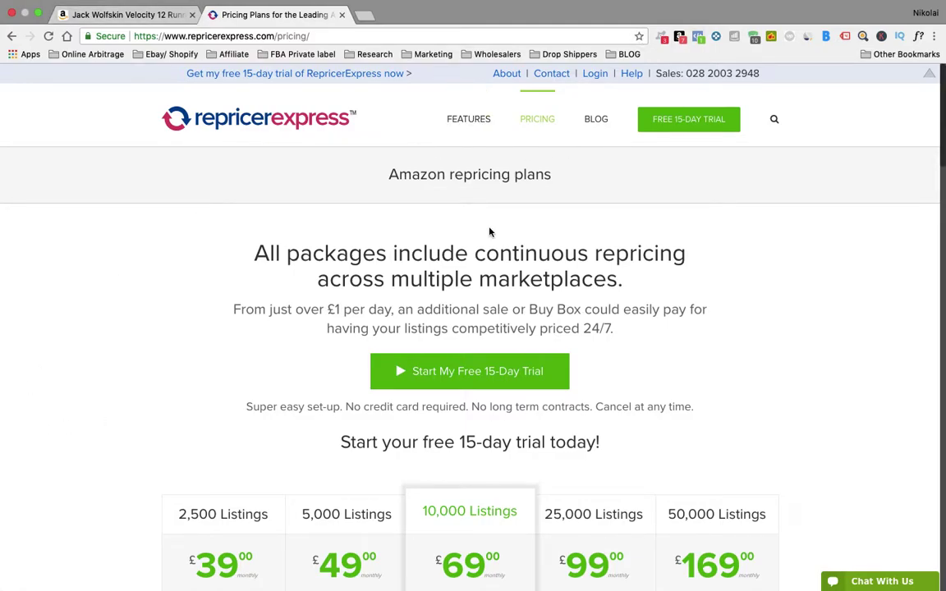
Step: Log in to the RepricerExpress account with the saved credentials and close the Amazon backpack product page
{"action": "left_click", "coordinate": [606, 74]}
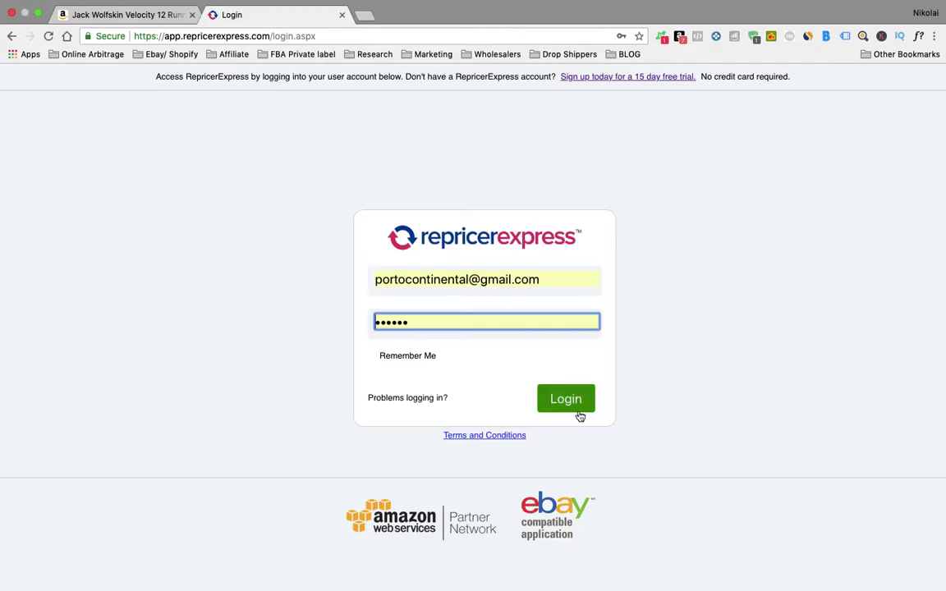
{"action": "left_click", "coordinate": [579, 410]}
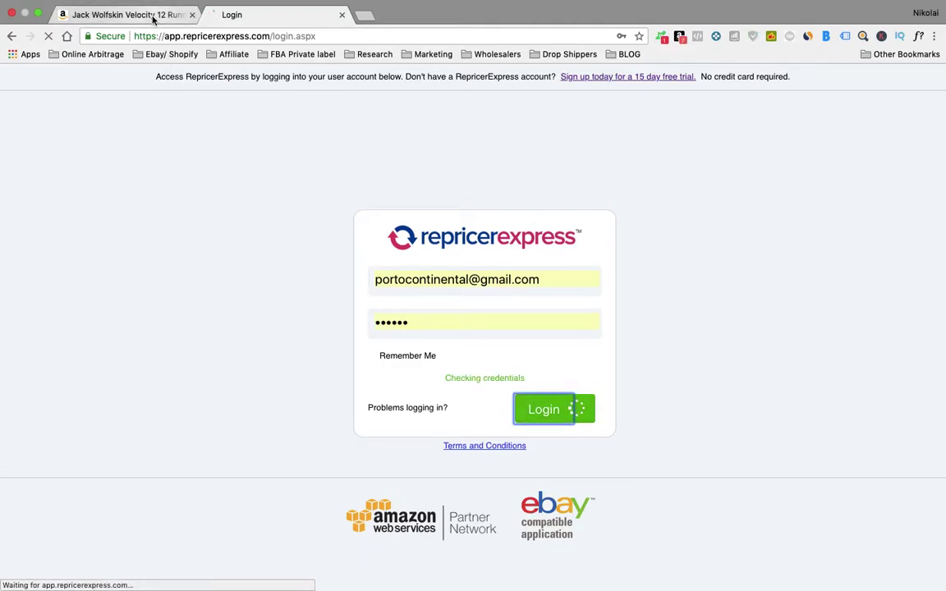
{"action": "left_click", "coordinate": [153, 16]}
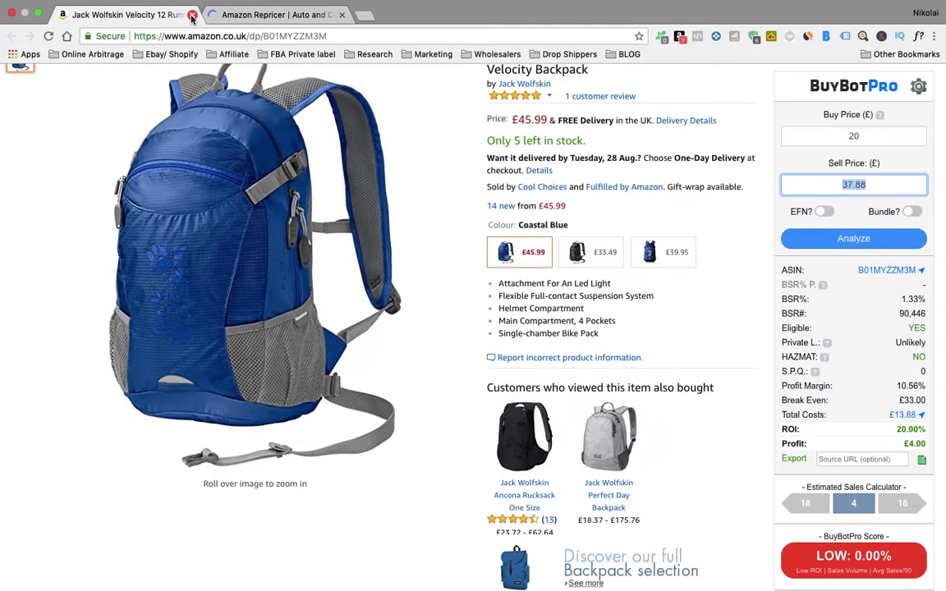
{"action": "left_click", "coordinate": [193, 15]}
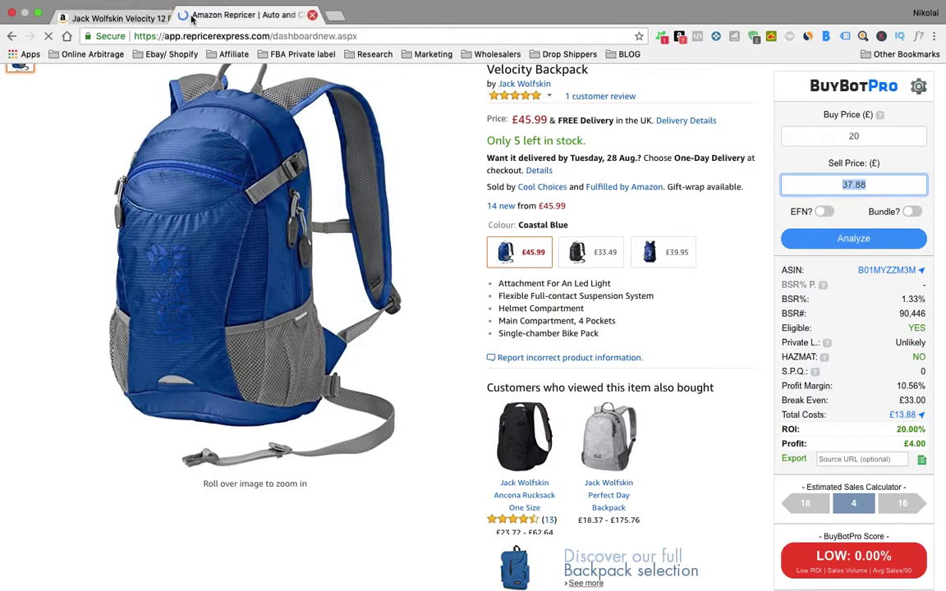
Step: Look through the dashboard's Buy Box ownership chart, Buy Box info per channel and notifications
{"action": "scroll", "coordinate": [302, 238], "scroll_direction": "down", "scroll_amount": 5}
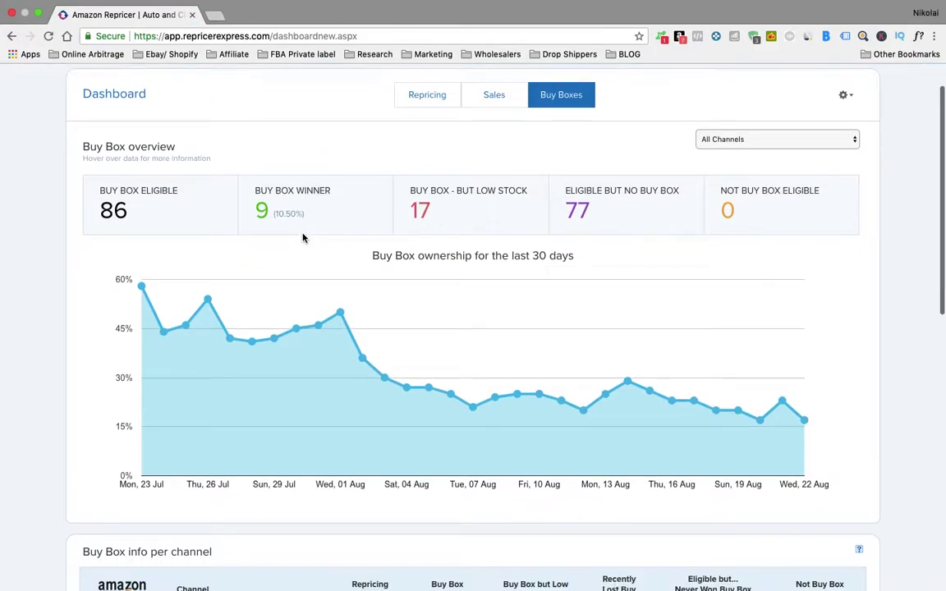
{"action": "scroll", "coordinate": [302, 238], "scroll_direction": "down", "scroll_amount": 6}
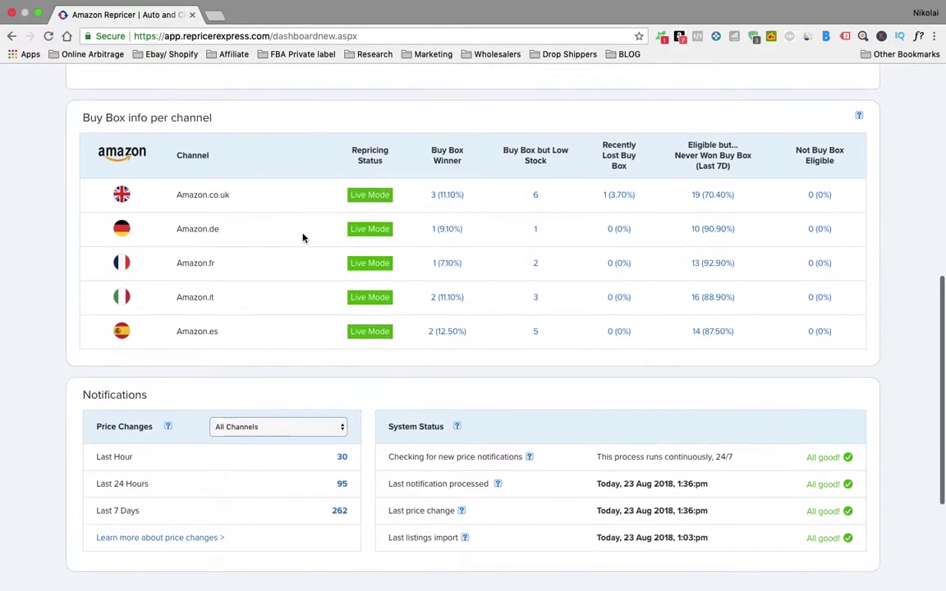
{"action": "scroll", "coordinate": [303, 239], "scroll_direction": "up", "scroll_amount": 8}
{"action": "scroll", "coordinate": [303, 239], "scroll_direction": "up", "scroll_amount": 2}
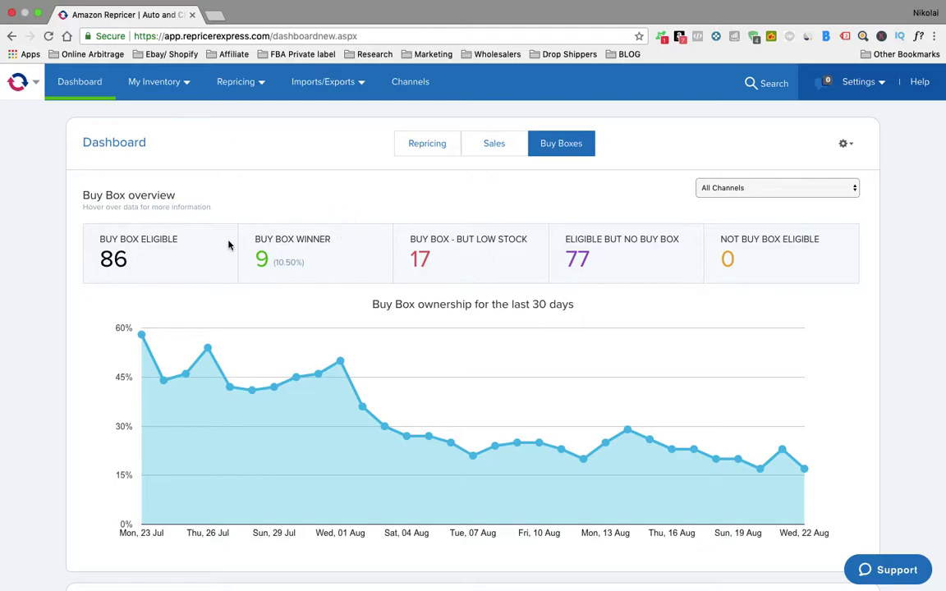
Step: Check the explanations of the Buy Box overview figures and filter the overview to Amazon.co.uk
{"action": "mouse_move", "coordinate": [262, 260]}
{"action": "mouse_move", "coordinate": [578, 263]}
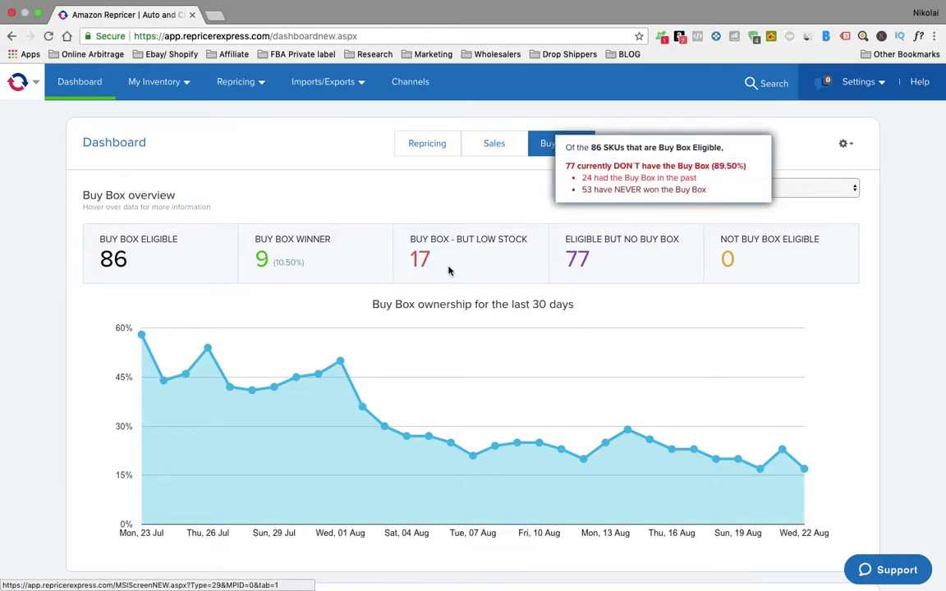
{"action": "mouse_move", "coordinate": [427, 266]}
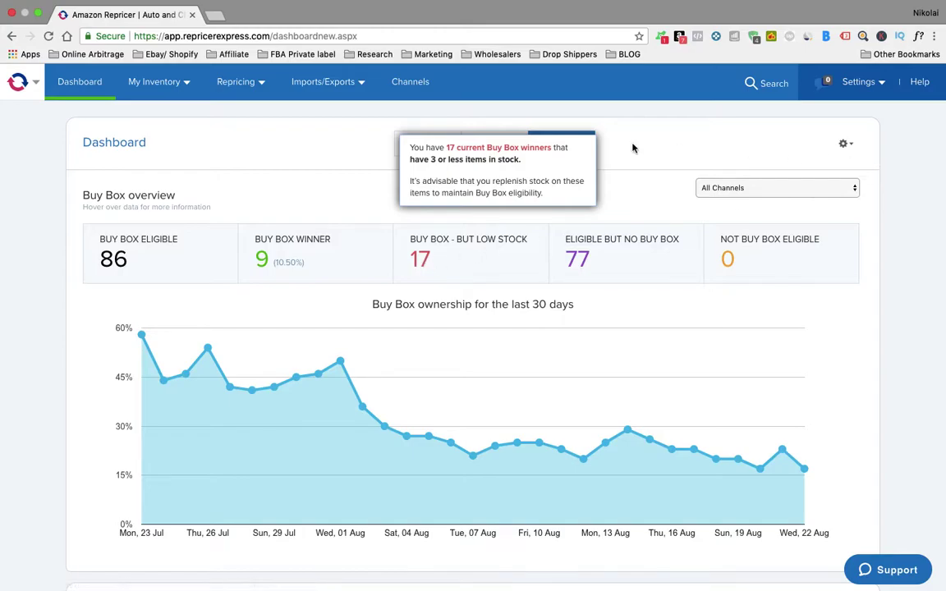
{"action": "left_click", "coordinate": [770, 188]}
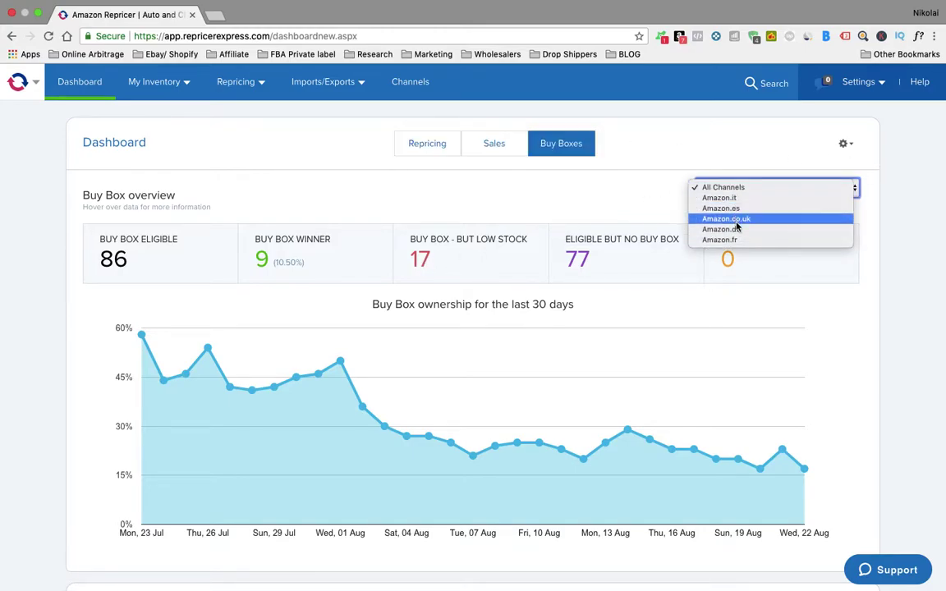
{"action": "left_click", "coordinate": [736, 220]}
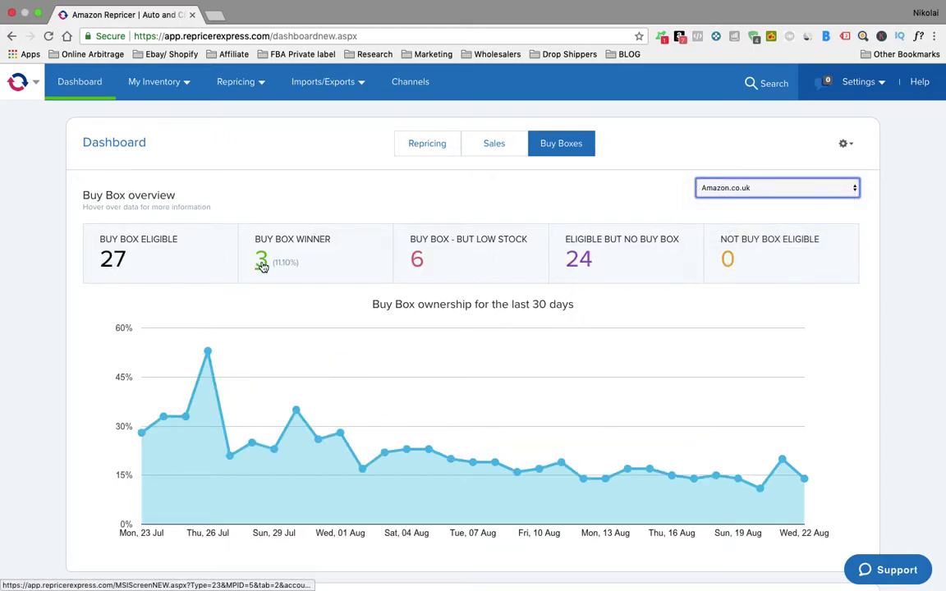
Step: Open the dashboard's Sales view and examine the 30-day sales overview and the sales and orders chart
{"action": "left_click", "coordinate": [491, 145]}
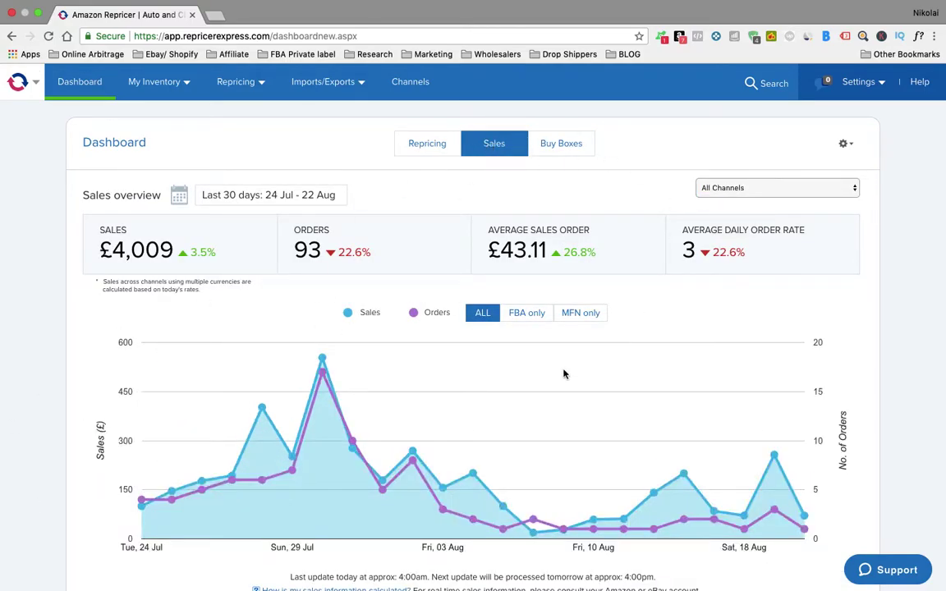
{"action": "scroll", "coordinate": [437, 376], "scroll_direction": "down", "scroll_amount": 3}
{"action": "scroll", "coordinate": [436, 376], "scroll_direction": "up", "scroll_amount": 2}
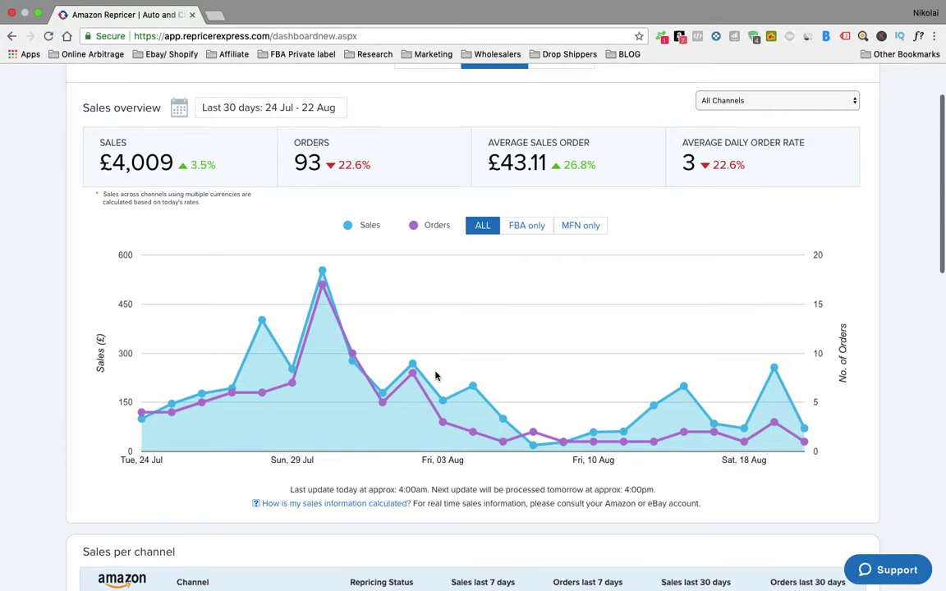
{"action": "scroll", "coordinate": [437, 376], "scroll_direction": "up", "scroll_amount": 2}
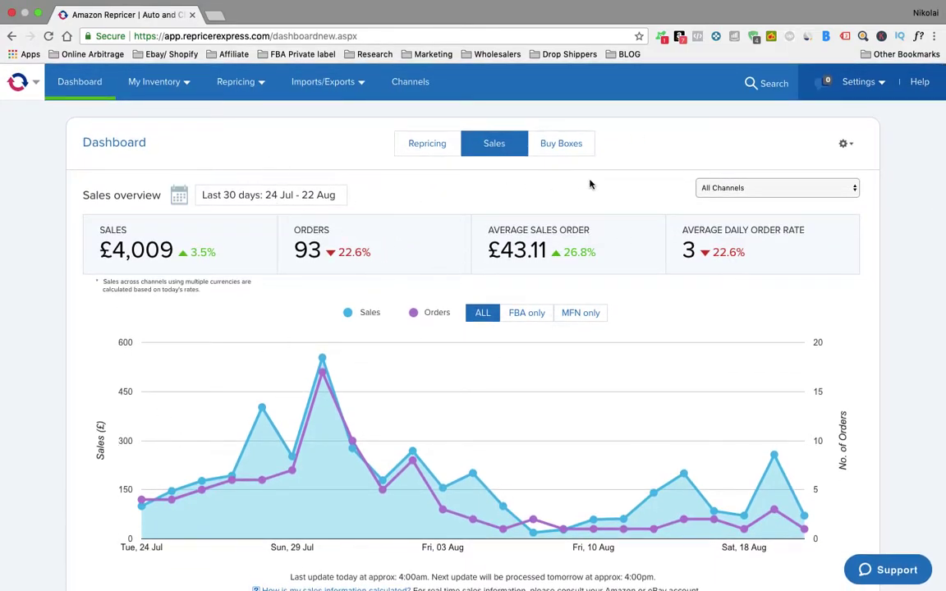
Step: Examine the sales per channel table, the sales by channel charts and the notifications below the sales overview
{"action": "scroll", "coordinate": [436, 357], "scroll_direction": "down", "scroll_amount": 6}
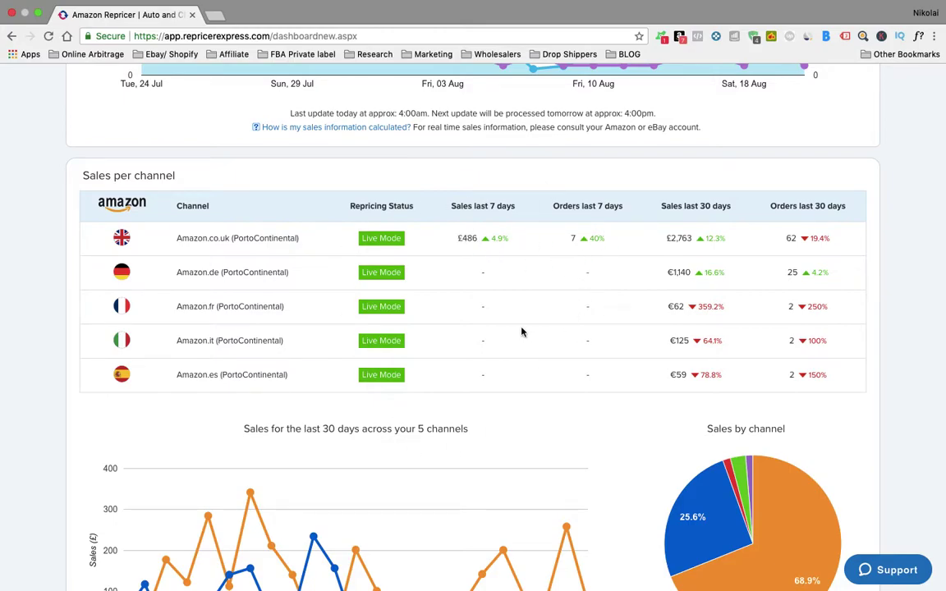
{"action": "scroll", "coordinate": [524, 333], "scroll_direction": "down", "scroll_amount": 3}
{"action": "mouse_move", "coordinate": [826, 366]}
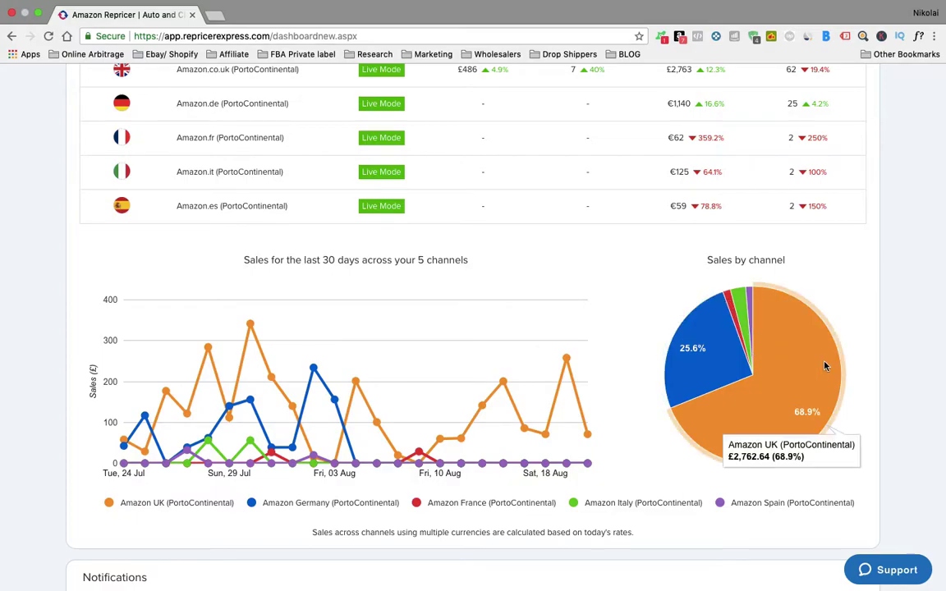
{"action": "scroll", "coordinate": [549, 346], "scroll_direction": "down", "scroll_amount": 3}
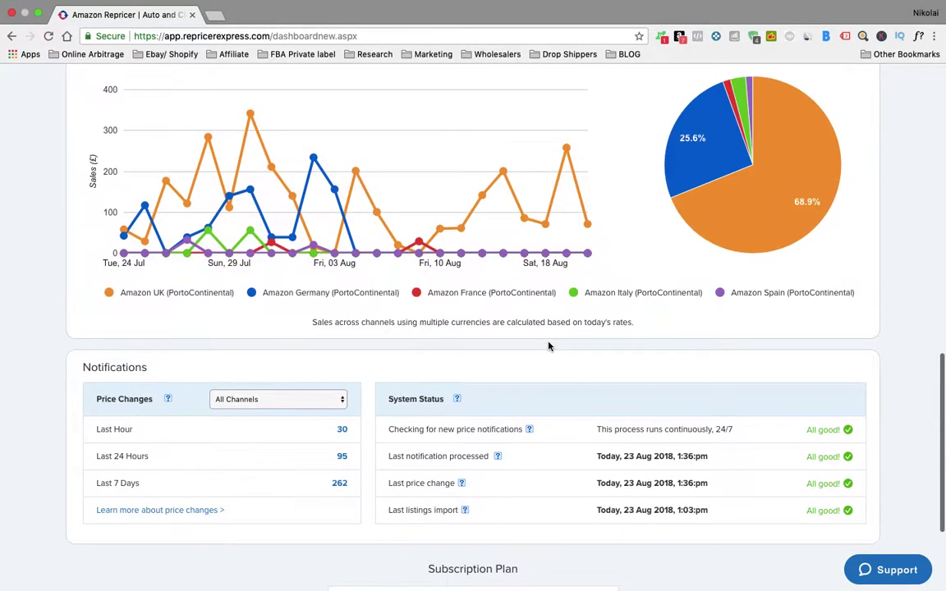
{"action": "scroll", "coordinate": [550, 346], "scroll_direction": "down", "scroll_amount": 2}
{"action": "scroll", "coordinate": [550, 346], "scroll_direction": "up", "scroll_amount": 5}
{"action": "scroll", "coordinate": [549, 346], "scroll_direction": "up", "scroll_amount": 8}
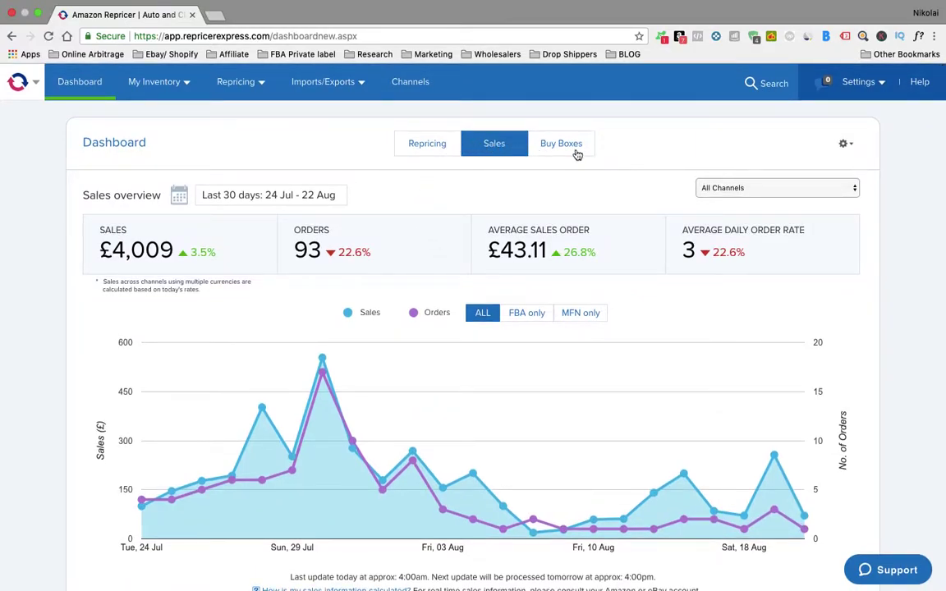
Step: Open the dashboard's Repricing view and review its overview figures, channel list, notifications and subscription plan
{"action": "left_click", "coordinate": [575, 148]}
{"action": "left_click", "coordinate": [421, 149]}
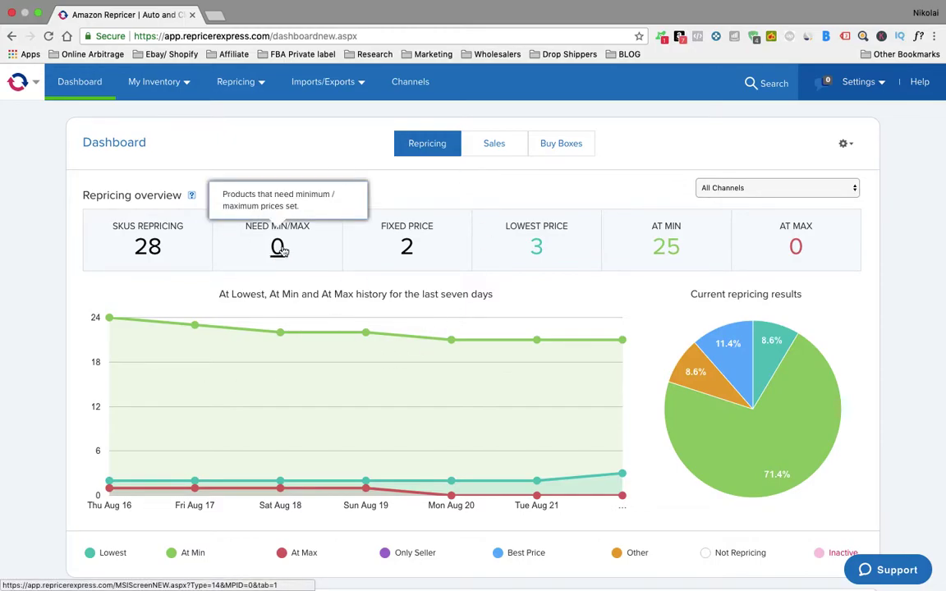
{"action": "scroll", "coordinate": [458, 294], "scroll_direction": "down", "scroll_amount": 5}
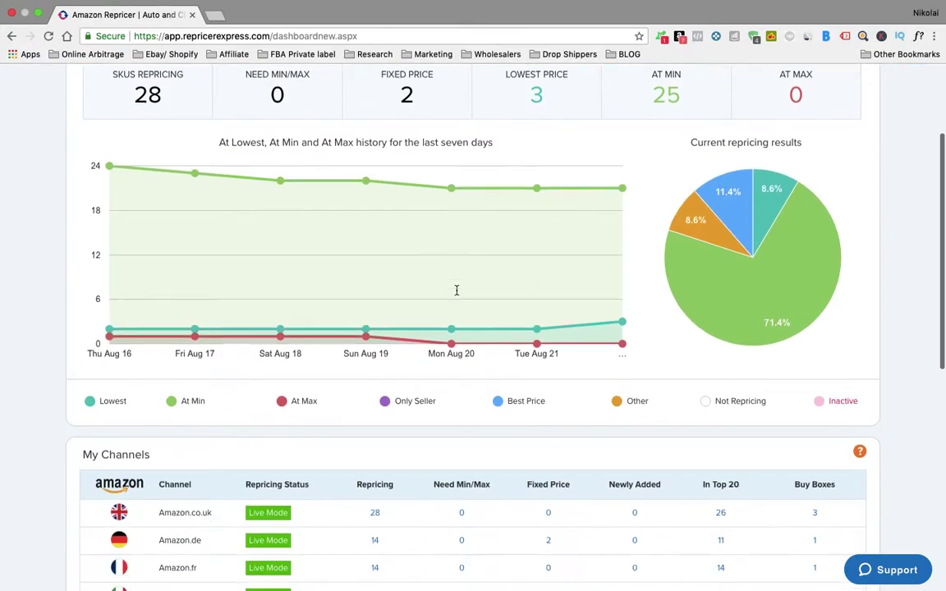
{"action": "scroll", "coordinate": [457, 294], "scroll_direction": "down", "scroll_amount": 3}
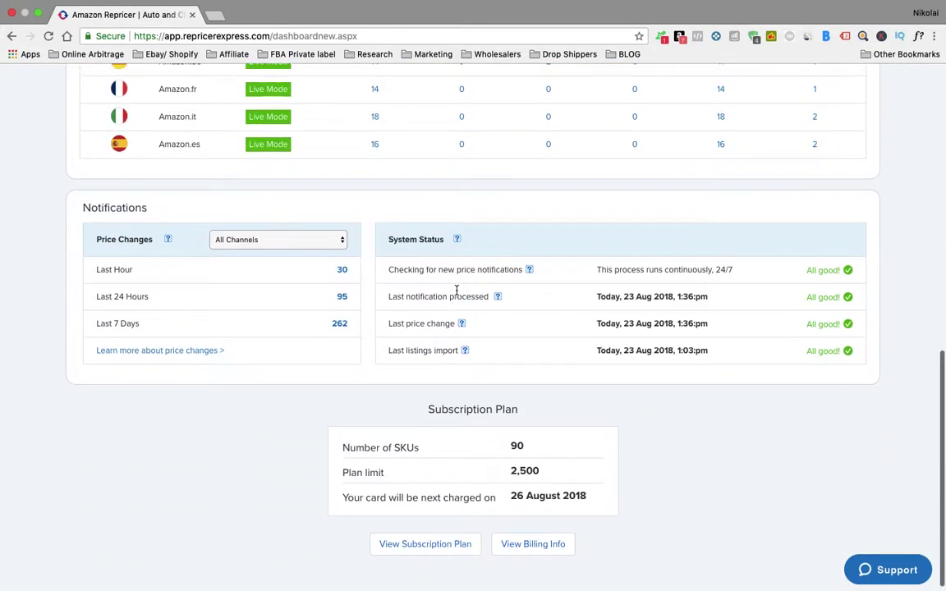
{"action": "scroll", "coordinate": [458, 295], "scroll_direction": "up", "scroll_amount": 8}
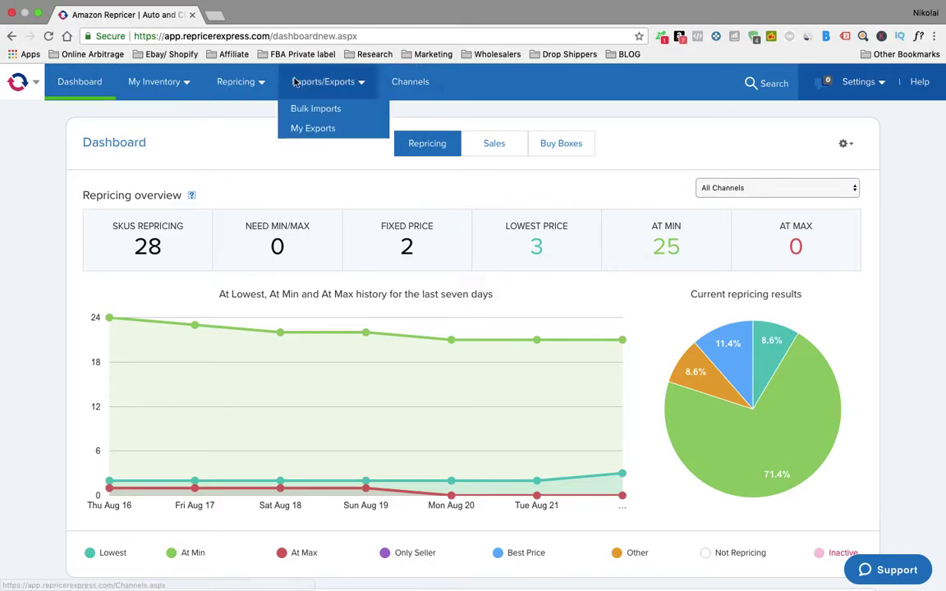
Step: Open the inventory's Channel Overview and look through the product prices listed for each Amazon marketplace
{"action": "mouse_move", "coordinate": [129, 81]}
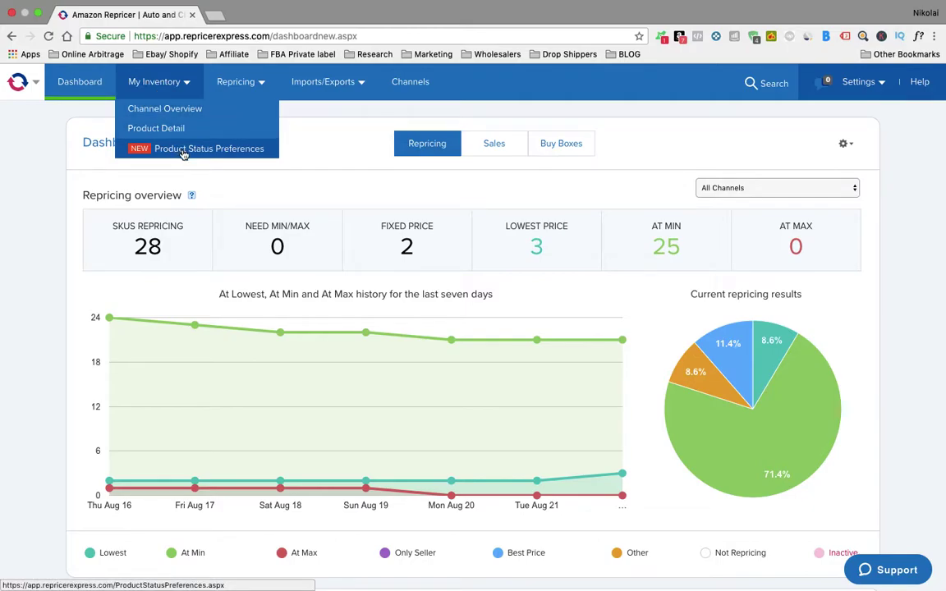
{"action": "left_click", "coordinate": [165, 111]}
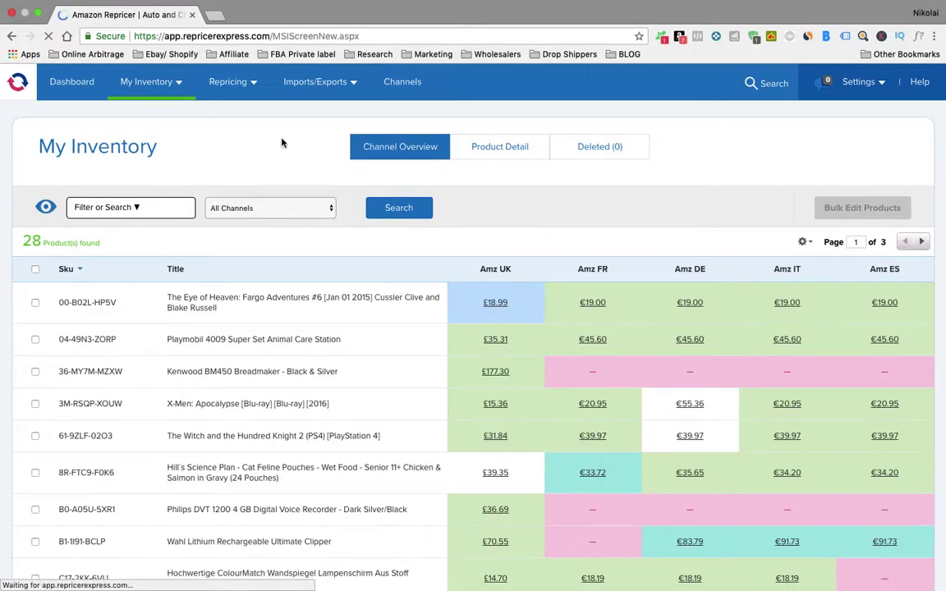
{"action": "scroll", "coordinate": [359, 262], "scroll_direction": "down", "scroll_amount": 3}
{"action": "scroll", "coordinate": [358, 262], "scroll_direction": "up", "scroll_amount": 3}
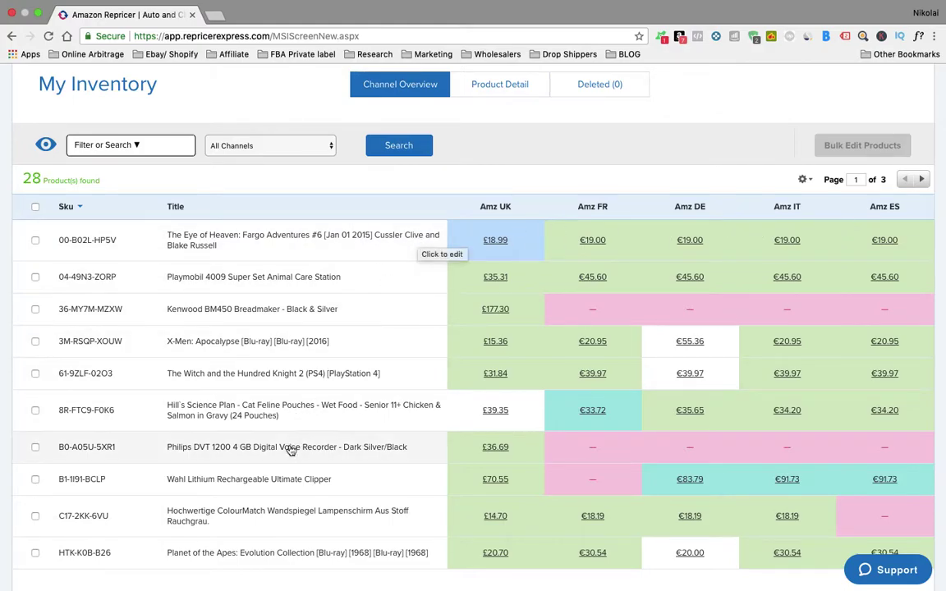
Step: Open the product details of The Eye of Heaven and view its current prices across all marketplaces
{"action": "left_click", "coordinate": [285, 251]}
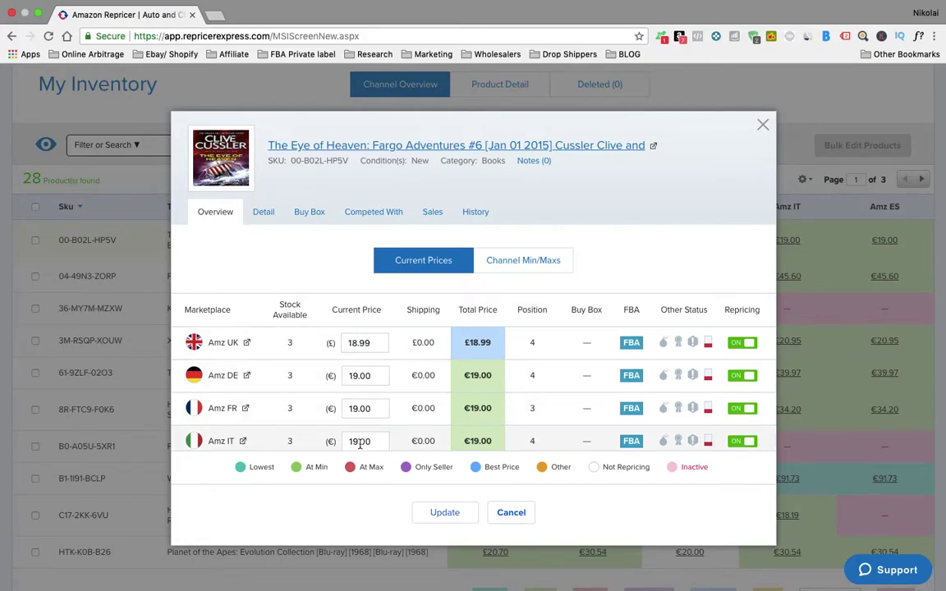
{"action": "scroll", "coordinate": [359, 376], "scroll_direction": "down", "scroll_amount": 2}
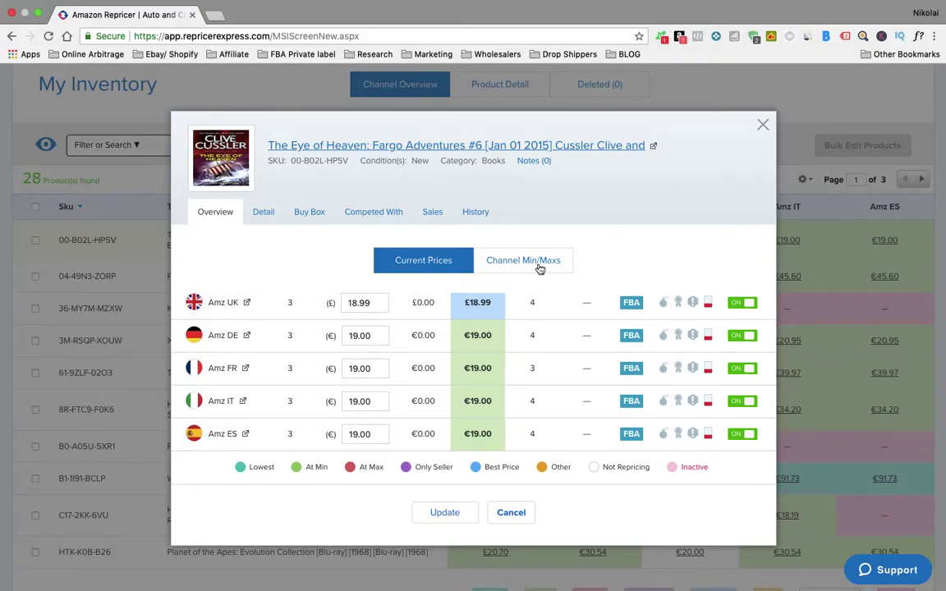
Step: View The Eye of Heaven's minimum and maximum prices for each marketplace and close the product details
{"action": "left_click", "coordinate": [539, 269]}
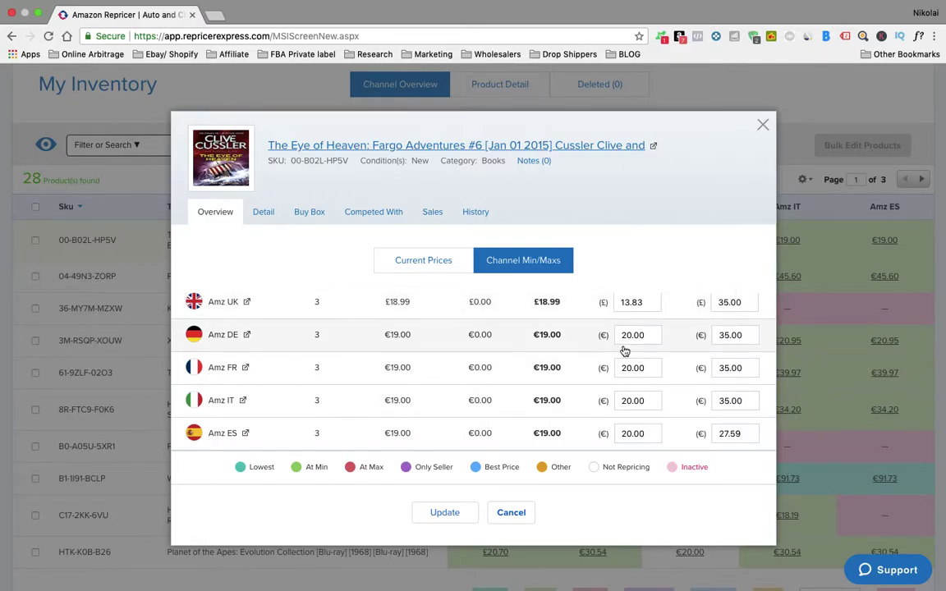
{"action": "scroll", "coordinate": [624, 352], "scroll_direction": "down", "scroll_amount": 1}
{"action": "scroll", "coordinate": [625, 291], "scroll_direction": "up", "scroll_amount": 3}
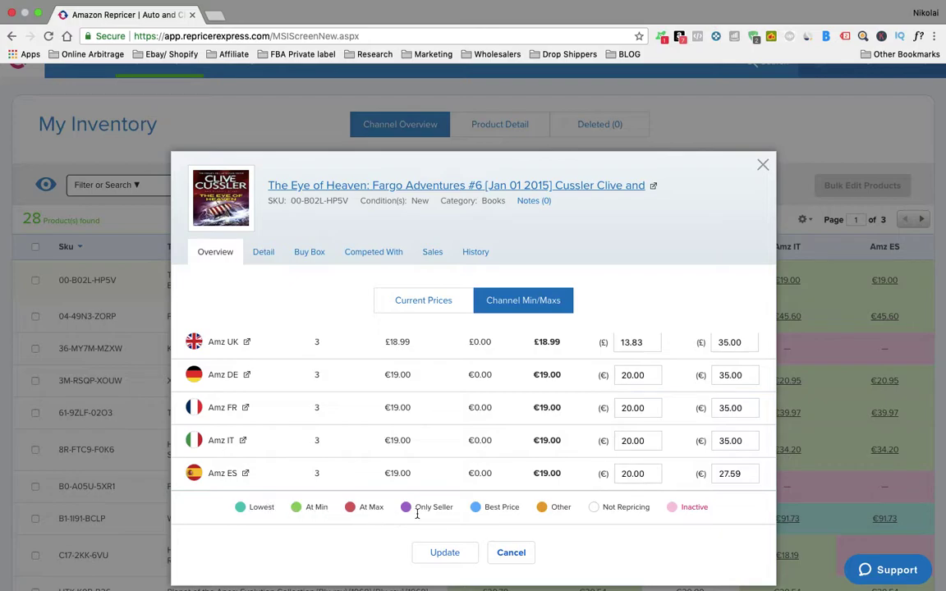
{"action": "mouse_move", "coordinate": [438, 512]}
{"action": "left_click", "coordinate": [764, 165]}
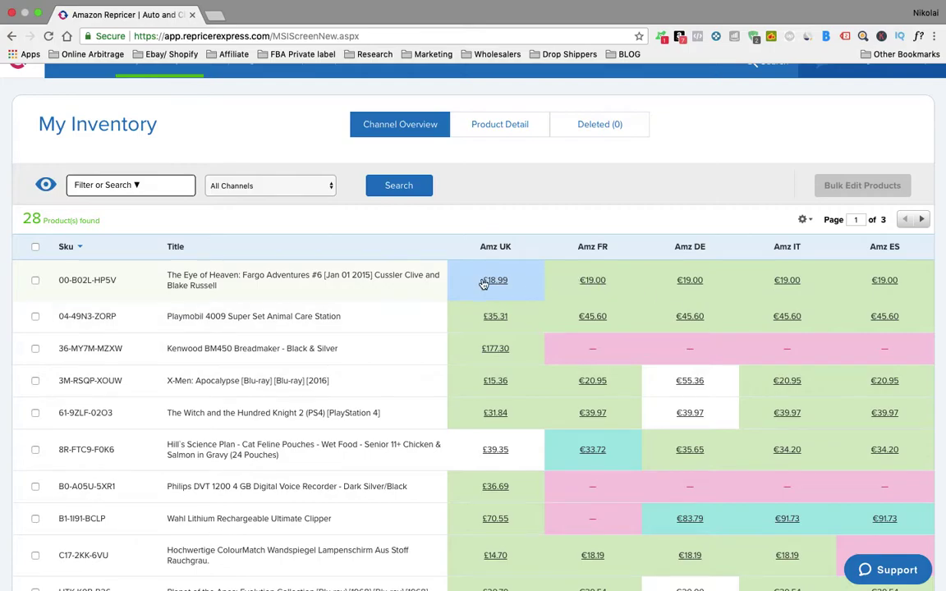
{"action": "mouse_move", "coordinate": [482, 282]}
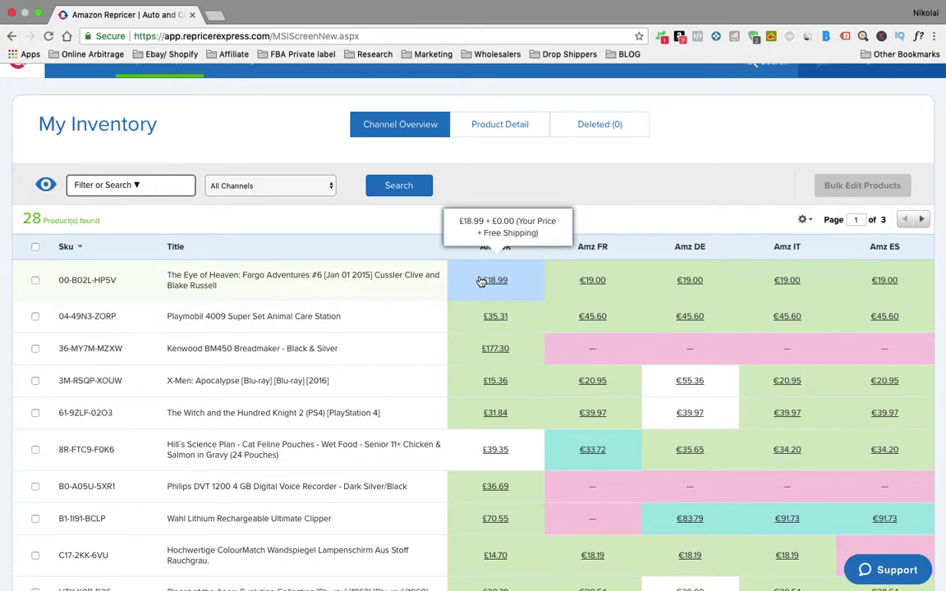
{"action": "left_click", "coordinate": [491, 280]}
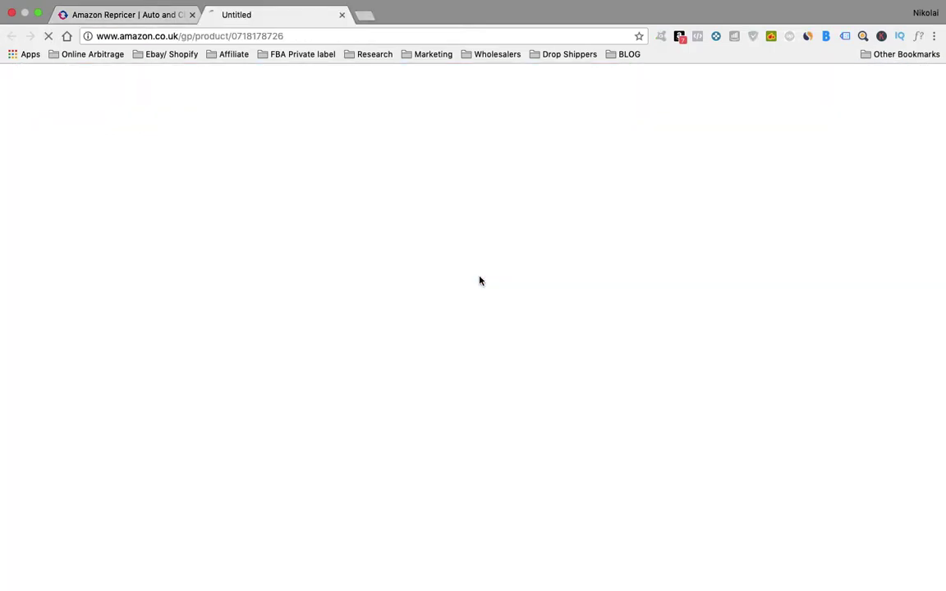
{"action": "left_click", "coordinate": [342, 15]}
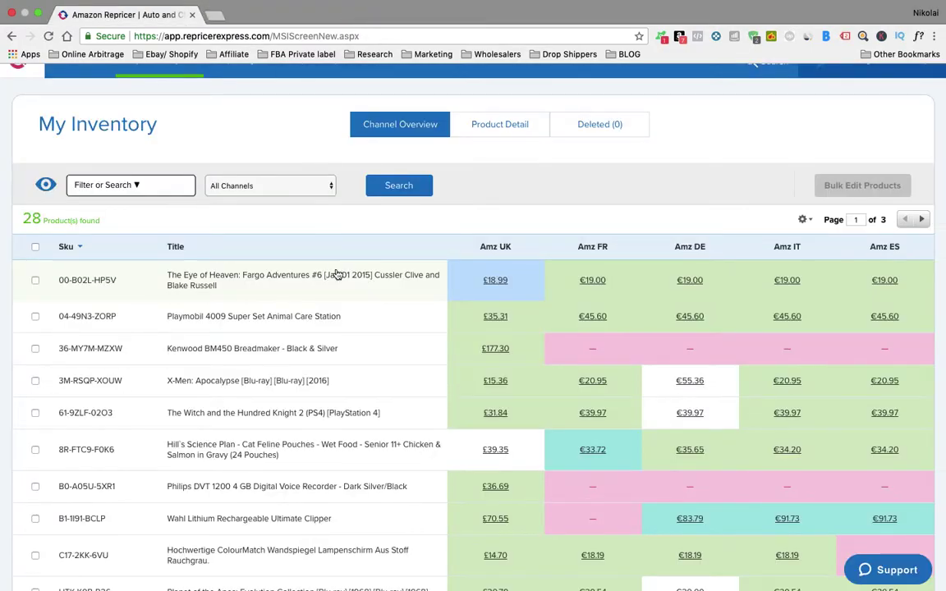
Step: Reopen The Eye of Heaven's product details and check the meaning of its Amazon UK status indicators
{"action": "left_click", "coordinate": [371, 278]}
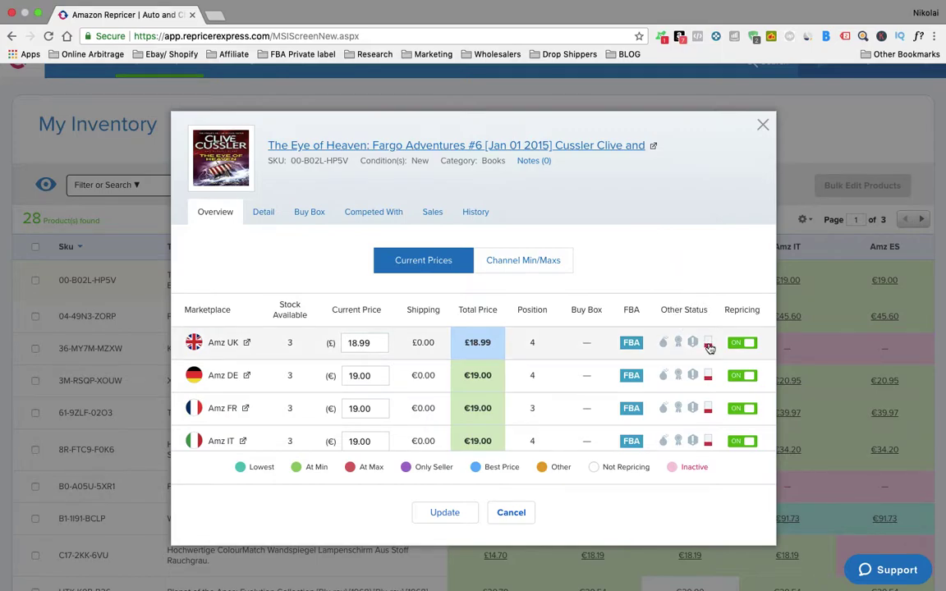
{"action": "mouse_move", "coordinate": [711, 351]}
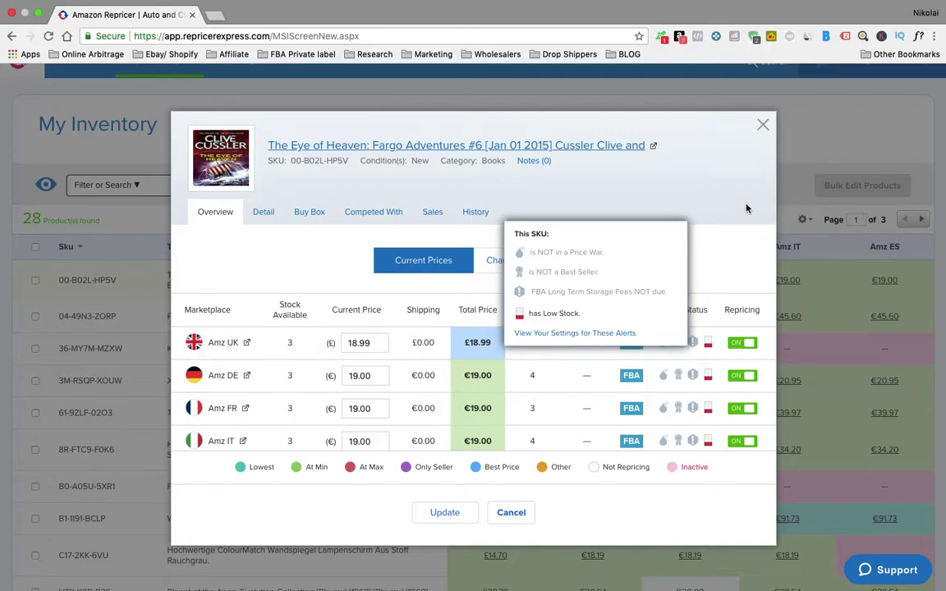
{"action": "mouse_move", "coordinate": [665, 350]}
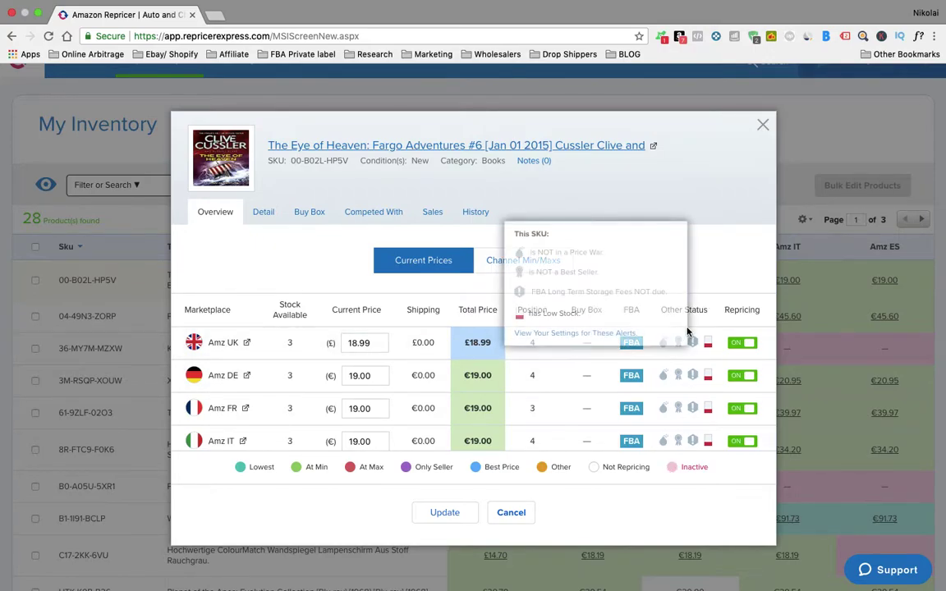
Step: Review the product's repricing detail with its stock history and its seven-day Buy Box data for Amazon.co.uk
{"action": "left_click", "coordinate": [261, 215]}
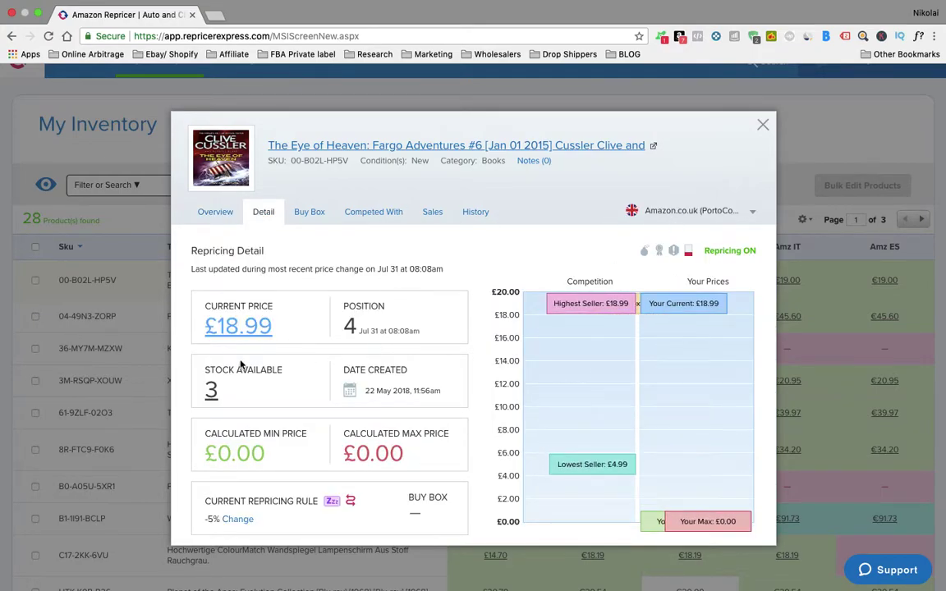
{"action": "mouse_move", "coordinate": [225, 391]}
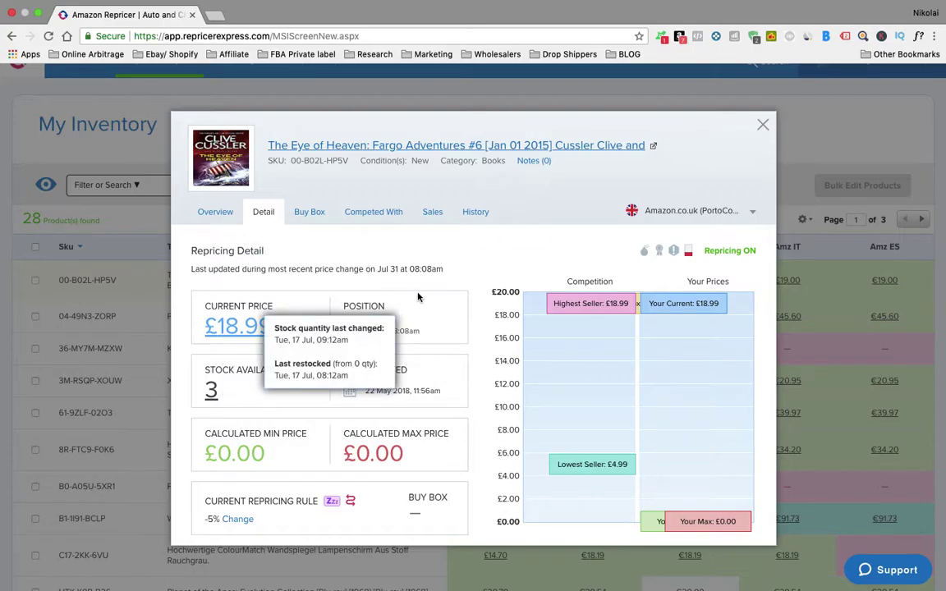
{"action": "left_click", "coordinate": [300, 214]}
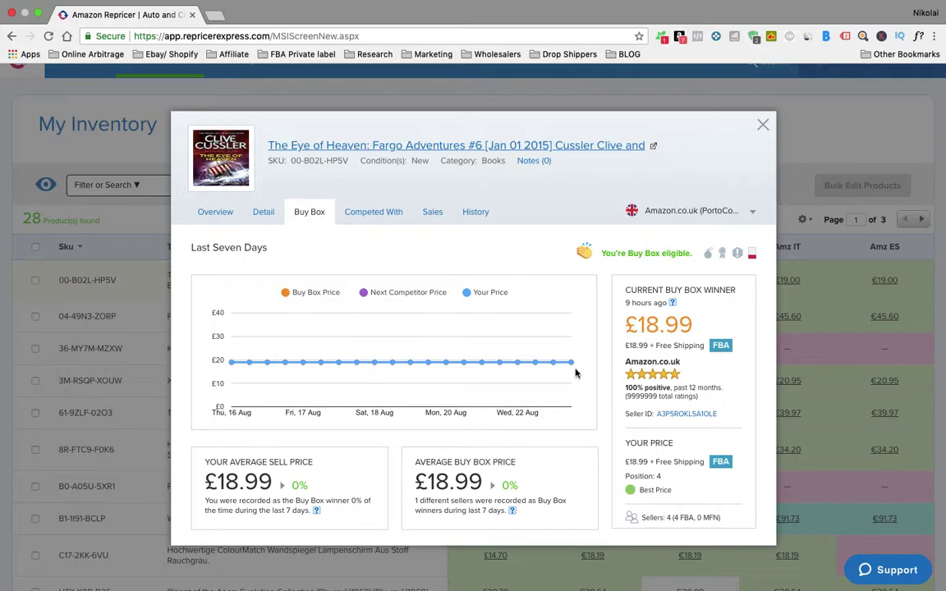
{"action": "mouse_move", "coordinate": [585, 255]}
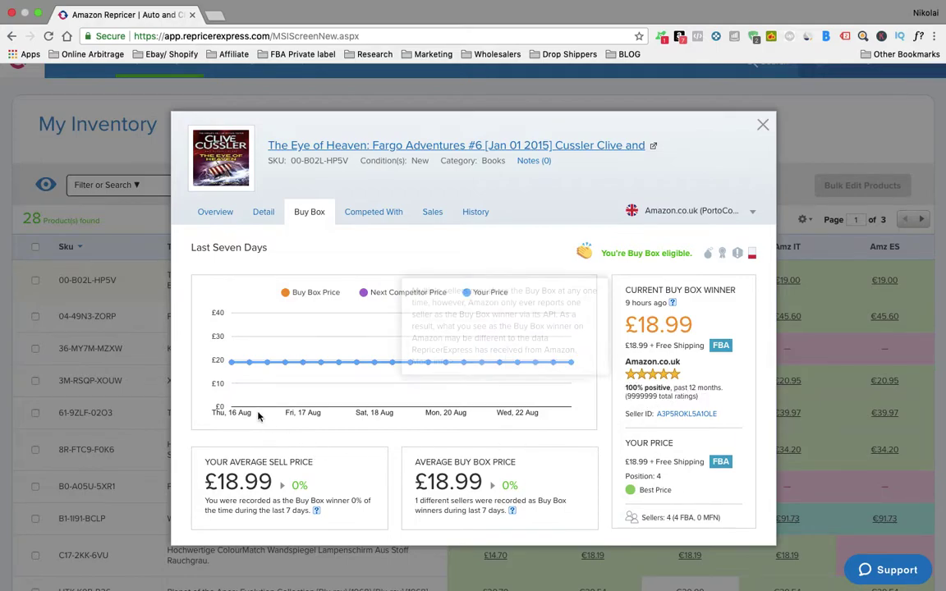
{"action": "mouse_move", "coordinate": [341, 361]}
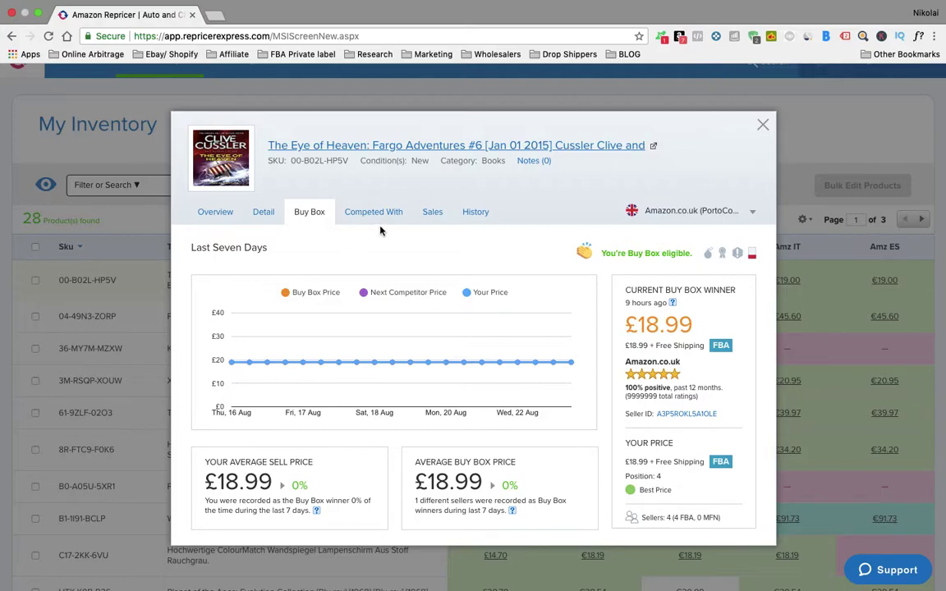
Step: Switch the product's Buy Box data to Amazon.de and examine the current Buy Box winner
{"action": "left_click", "coordinate": [705, 219]}
{"action": "left_click", "coordinate": [699, 267]}
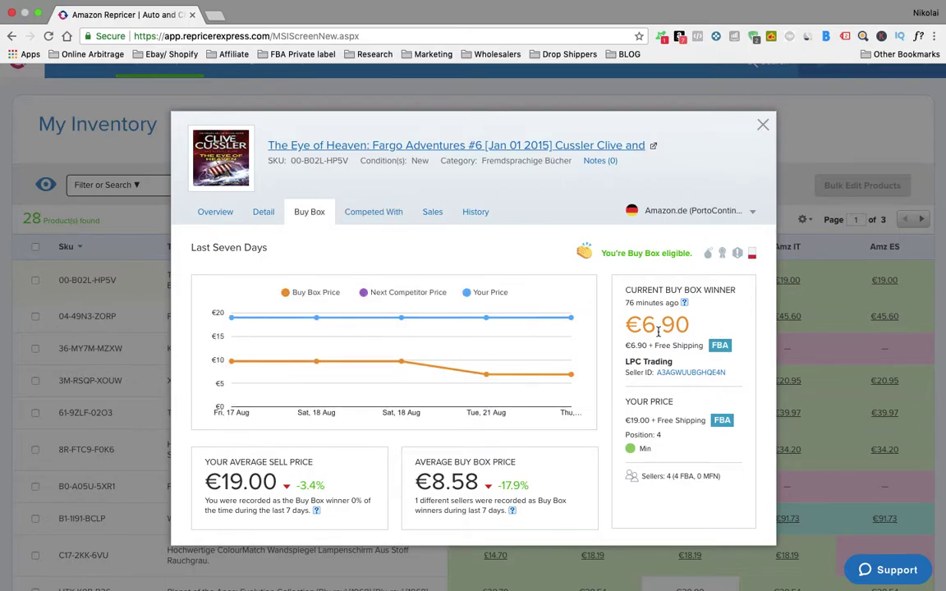
{"action": "mouse_move", "coordinate": [684, 302]}
Step: Open the list of competitors the product competed with and view it for Amazon.co.uk
{"action": "left_click", "coordinate": [362, 211]}
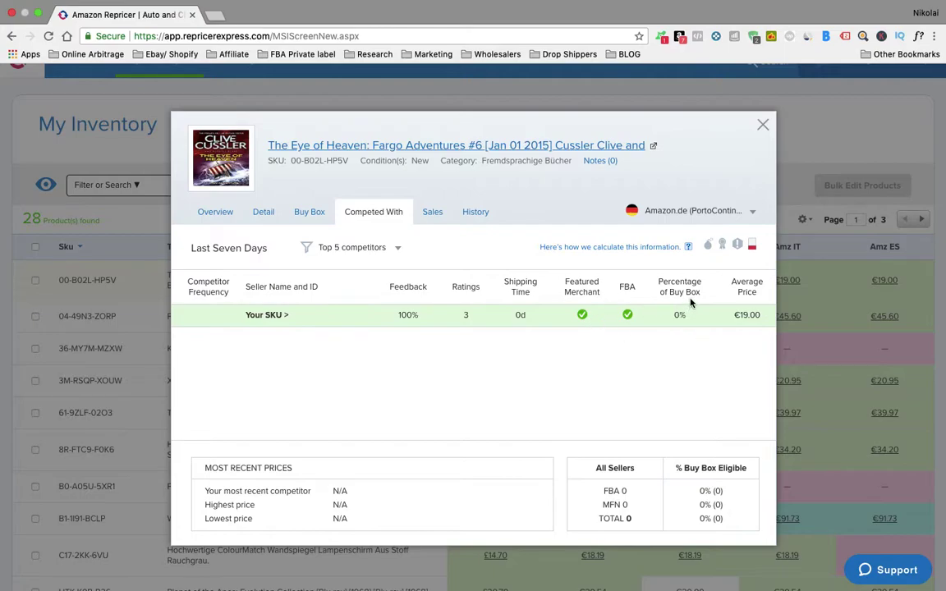
{"action": "left_click", "coordinate": [704, 211]}
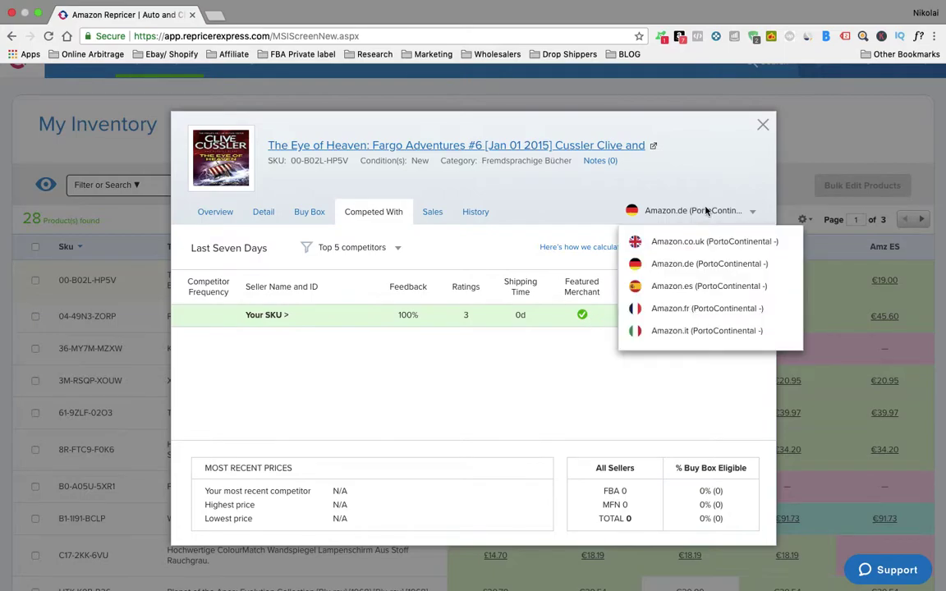
{"action": "left_click", "coordinate": [697, 242]}
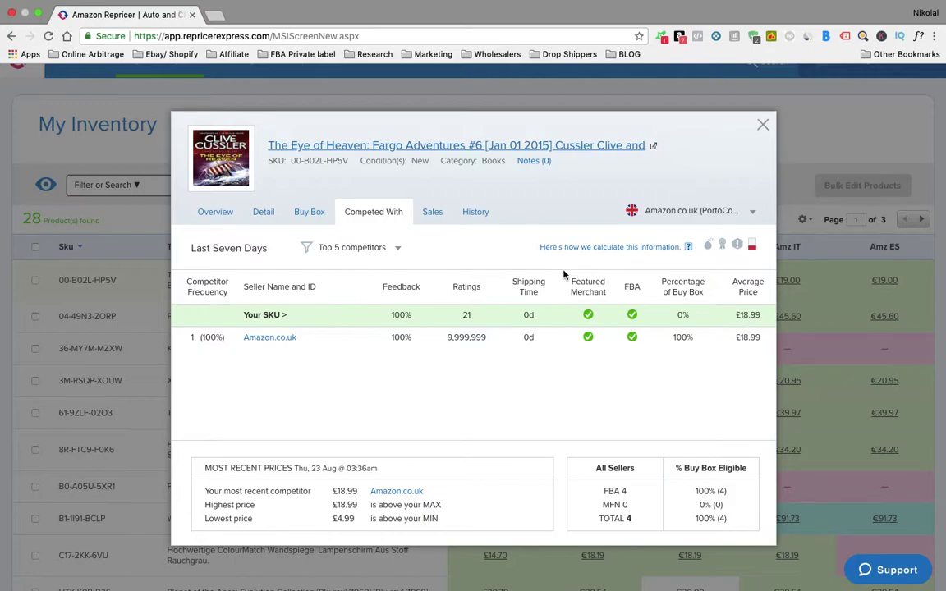
Step: Review the product's sales and its detailed price change history on Amazon.co.uk, and close the product details
{"action": "left_click", "coordinate": [432, 213]}
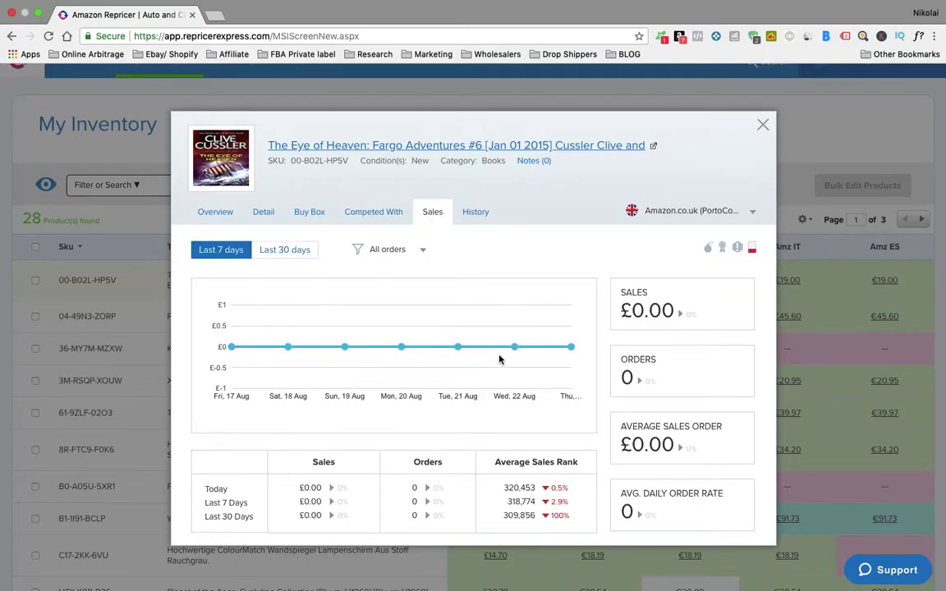
{"action": "left_click", "coordinate": [484, 213]}
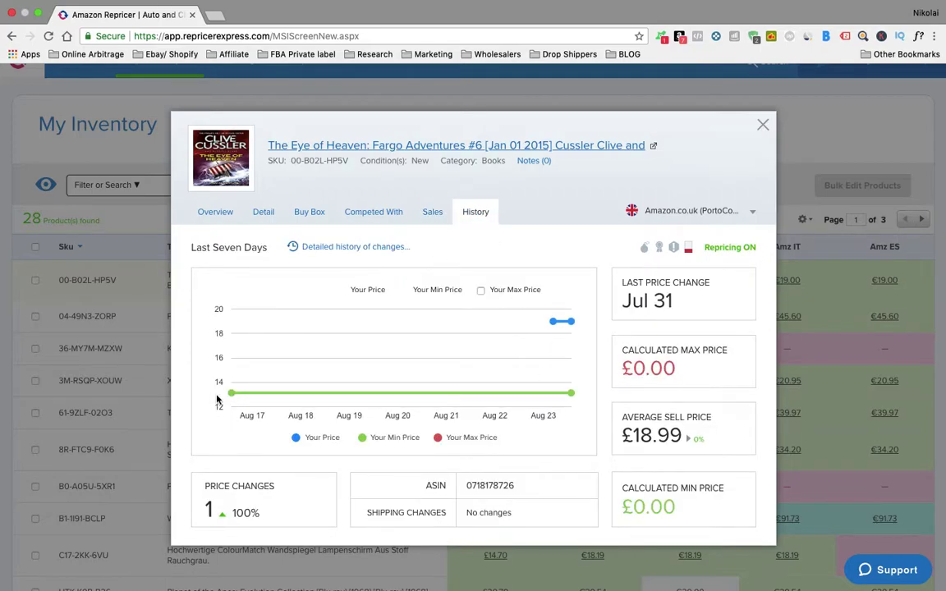
{"action": "left_click", "coordinate": [327, 248]}
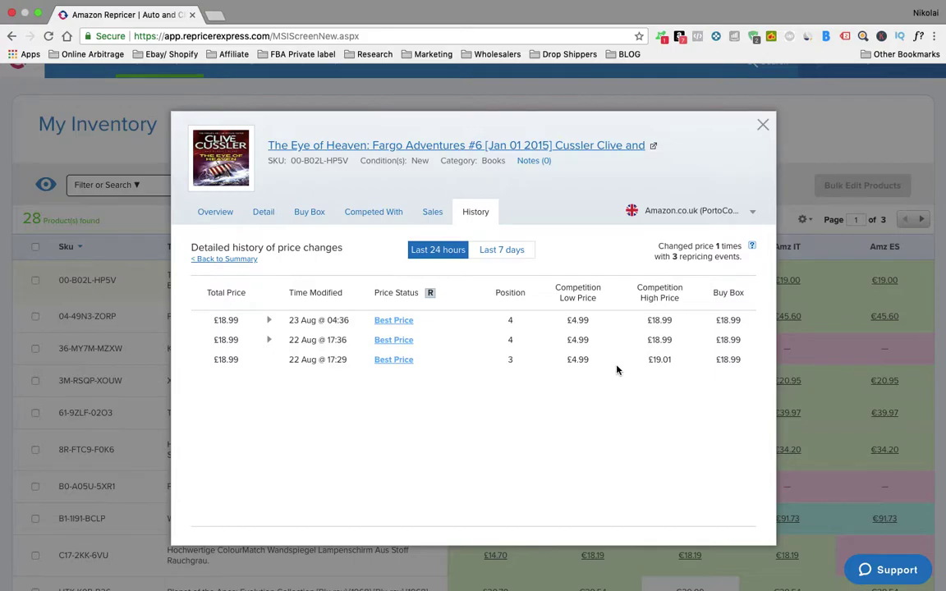
{"action": "left_click", "coordinate": [763, 126]}
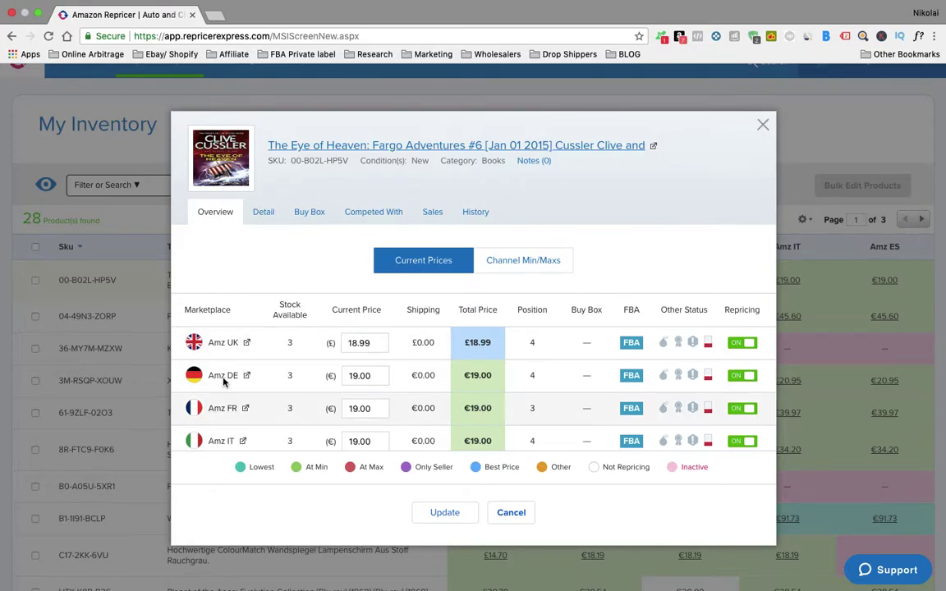
Step: Revisit The Eye of Heaven's sales, competitor and Buy Box information for Amazon.co.uk
{"action": "left_click", "coordinate": [434, 213]}
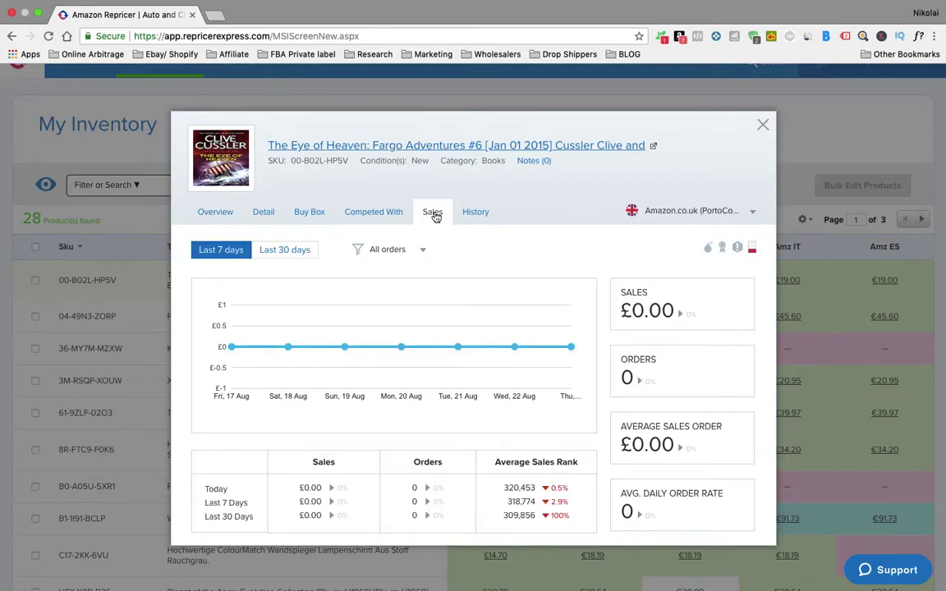
{"action": "left_click", "coordinate": [371, 214]}
{"action": "left_click", "coordinate": [312, 213]}
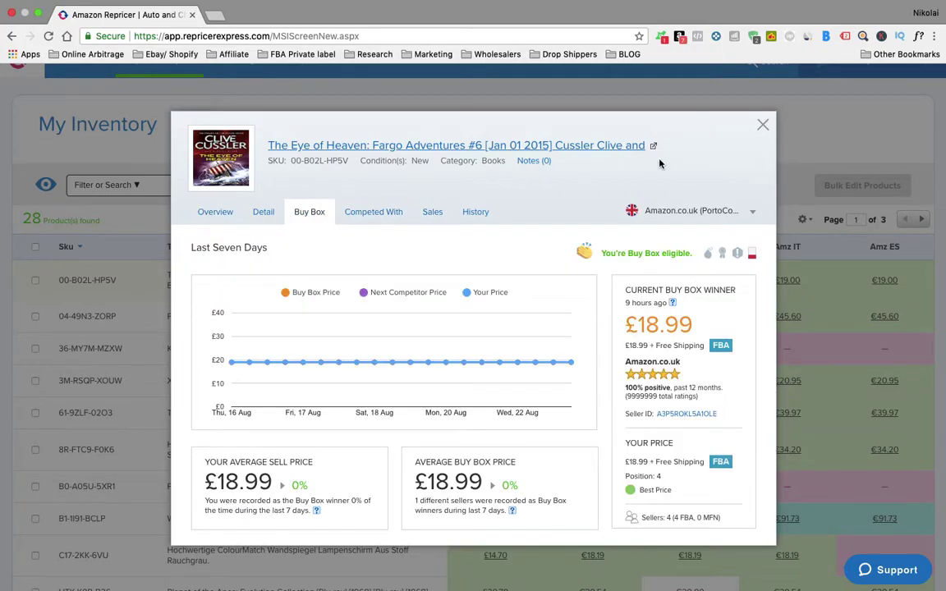
Step: Add the note "DOesnt sell" to The Eye of Heaven and close the product details
{"action": "left_click", "coordinate": [535, 161]}
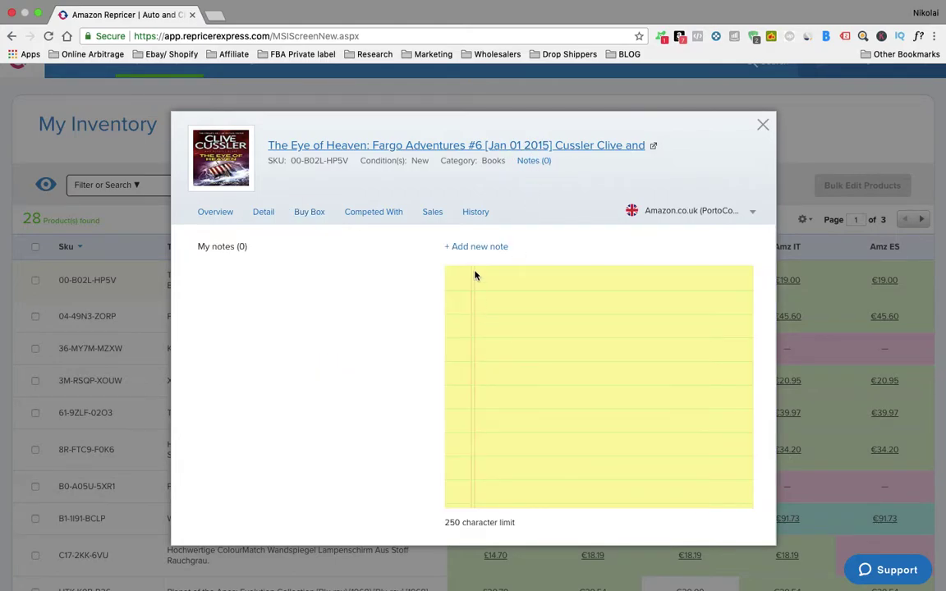
{"action": "left_click", "coordinate": [473, 248]}
{"action": "type", "text": "DOesnt sell"}
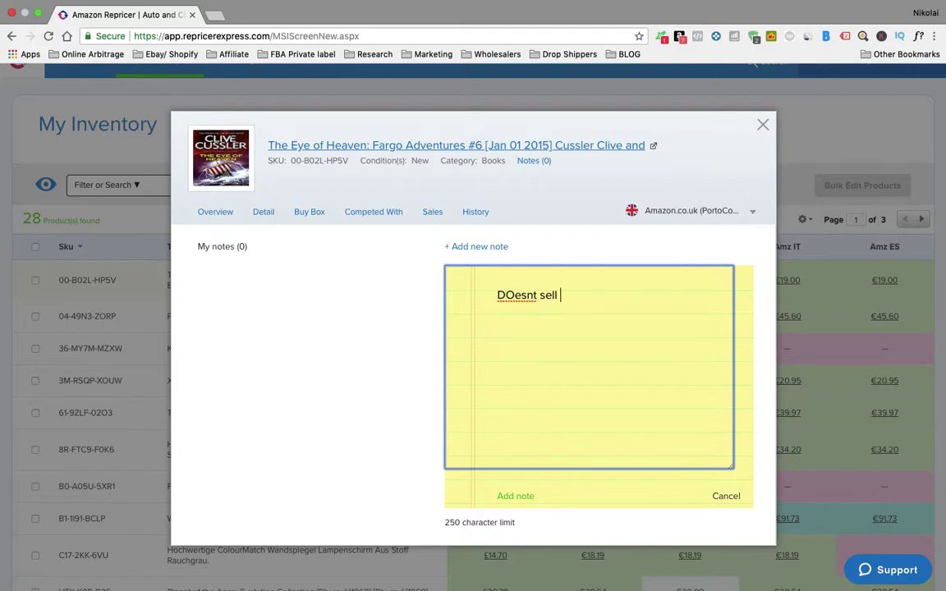
{"action": "left_click", "coordinate": [325, 336]}
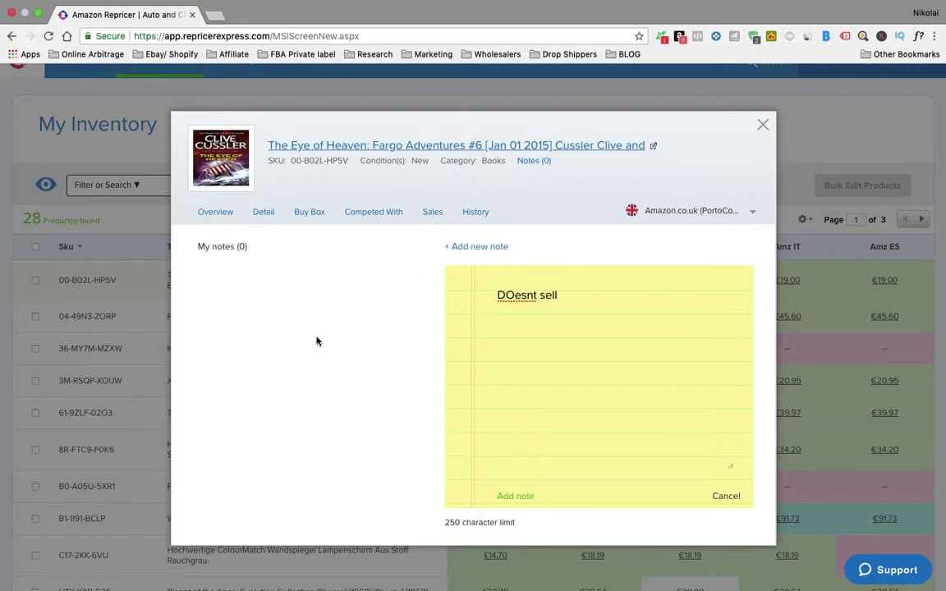
{"action": "left_click", "coordinate": [514, 498]}
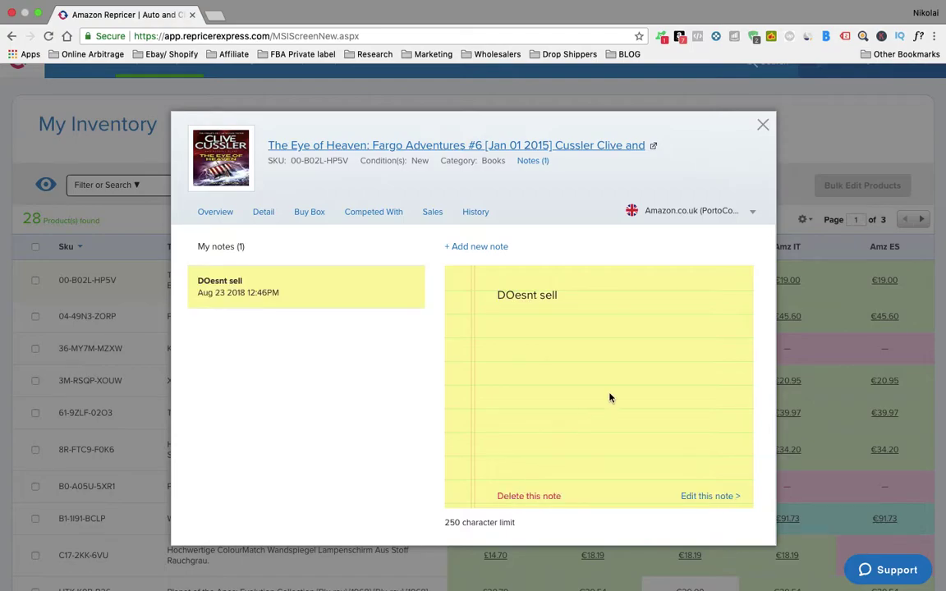
{"action": "left_click", "coordinate": [763, 127]}
Step: Look over the inventory's channel prices and recheck The Eye of Heaven's minimum and maximum price per marketplace
{"action": "scroll", "coordinate": [333, 267], "scroll_direction": "down", "scroll_amount": 3}
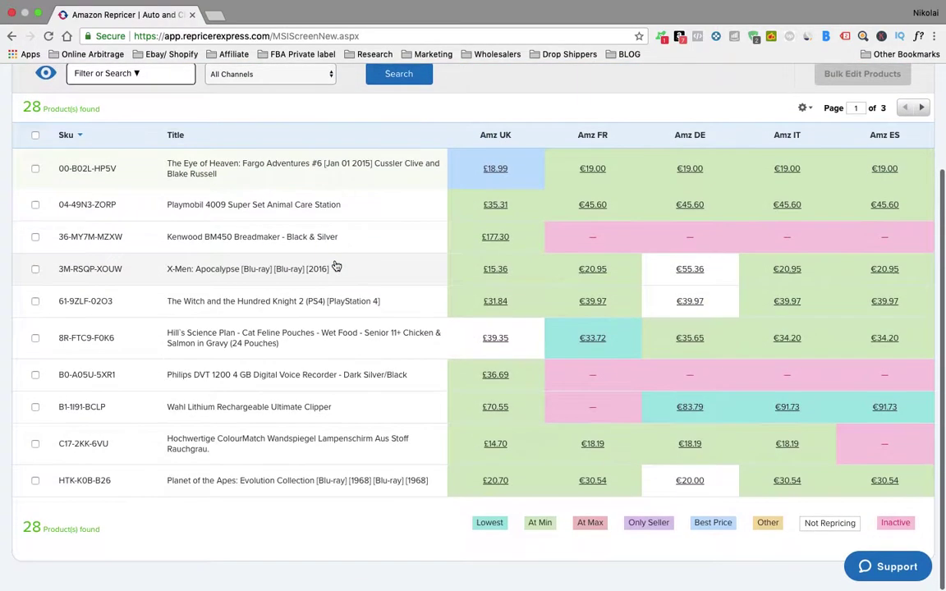
{"action": "scroll", "coordinate": [334, 266], "scroll_direction": "up", "scroll_amount": 3}
{"action": "scroll", "coordinate": [336, 265], "scroll_direction": "down", "scroll_amount": 1}
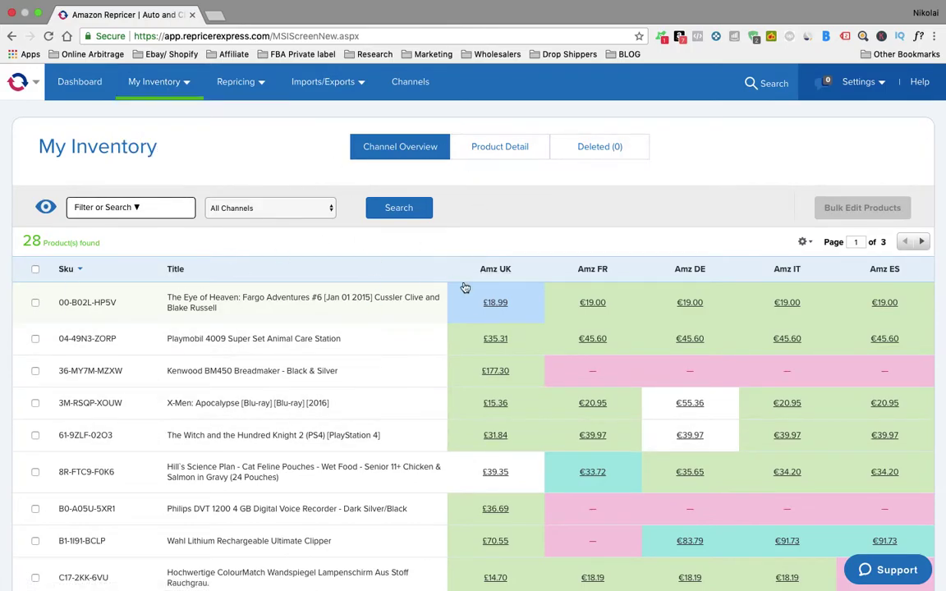
{"action": "scroll", "coordinate": [175, 406], "scroll_direction": "down", "scroll_amount": 5}
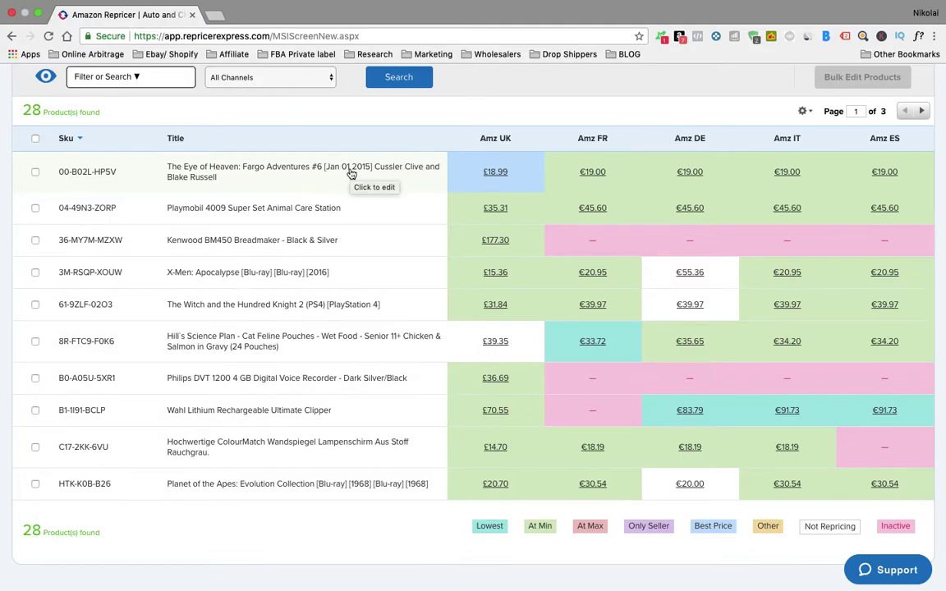
{"action": "scroll", "coordinate": [351, 174], "scroll_direction": "up", "scroll_amount": 2}
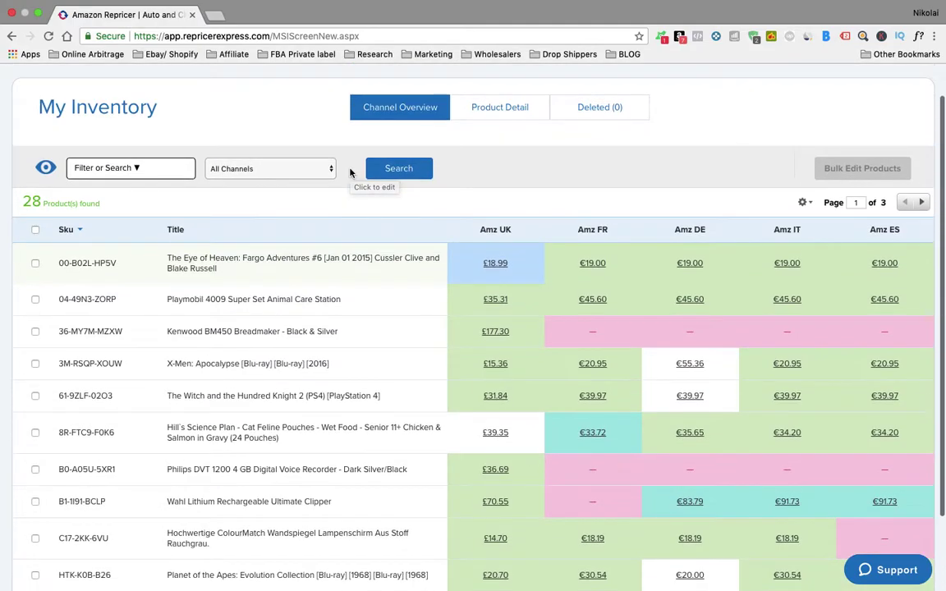
{"action": "left_click", "coordinate": [275, 270]}
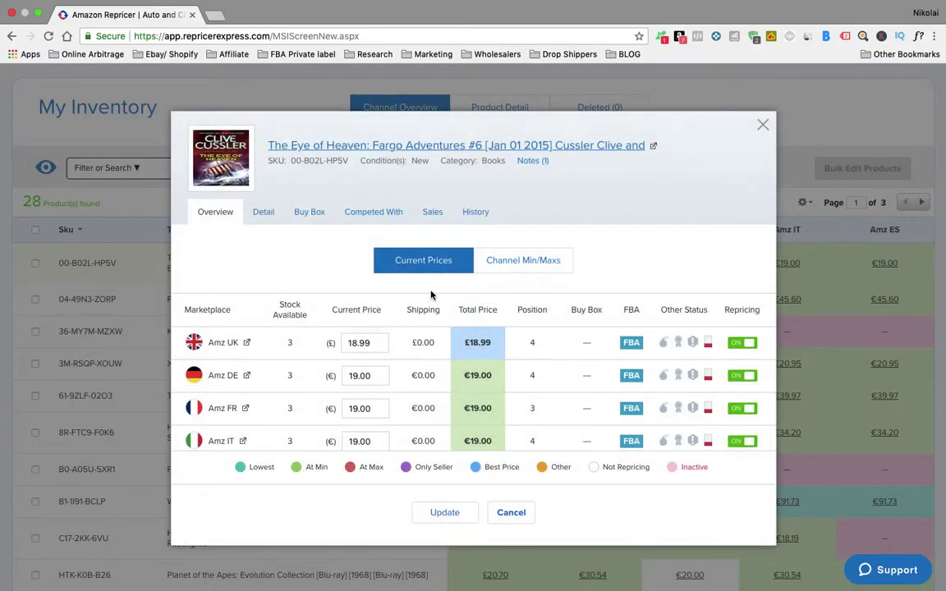
{"action": "left_click", "coordinate": [528, 259]}
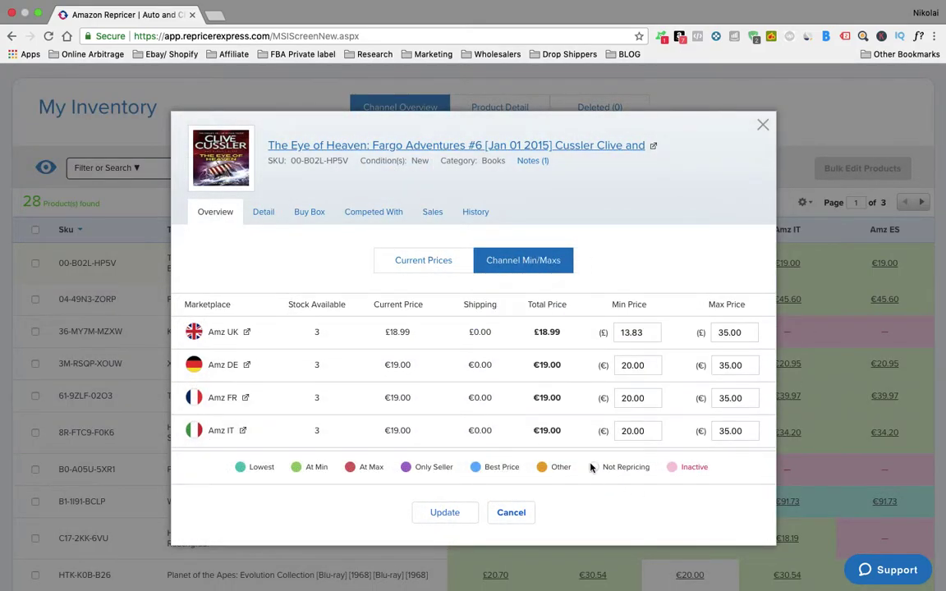
{"action": "left_click", "coordinate": [764, 127]}
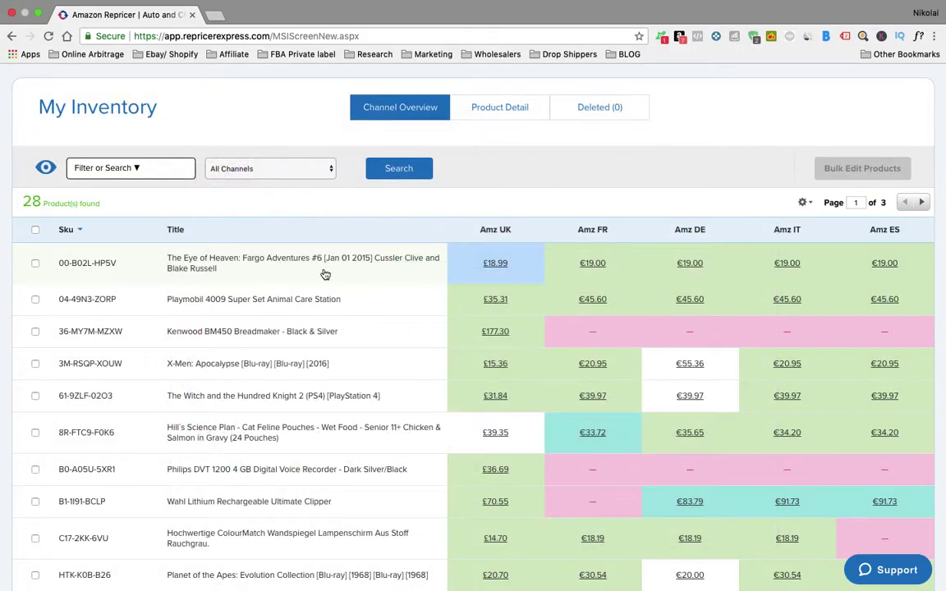
Step: Look over the channel overview, then review the inventory's product detail list for Amazon.co.uk and read The Eye of Heaven's note
{"action": "scroll", "coordinate": [325, 274], "scroll_direction": "up", "scroll_amount": 1}
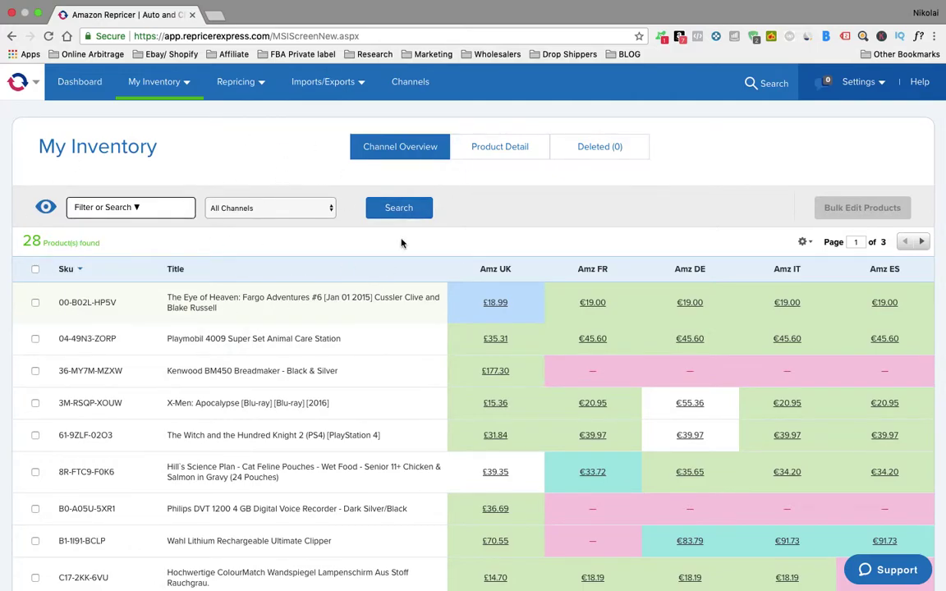
{"action": "scroll", "coordinate": [338, 293], "scroll_direction": "down", "scroll_amount": 3}
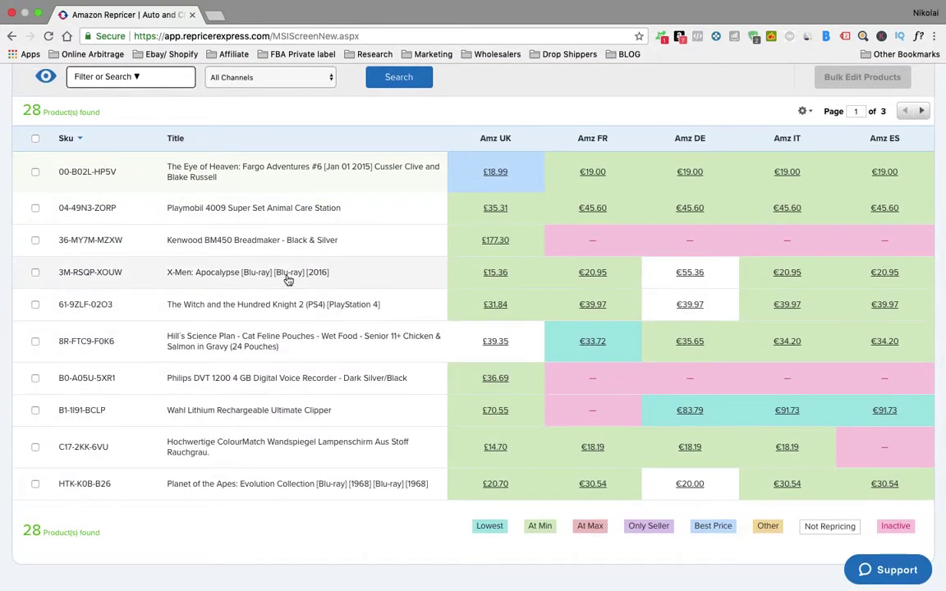
{"action": "scroll", "coordinate": [289, 277], "scroll_direction": "up", "scroll_amount": 4}
{"action": "left_click", "coordinate": [156, 81]}
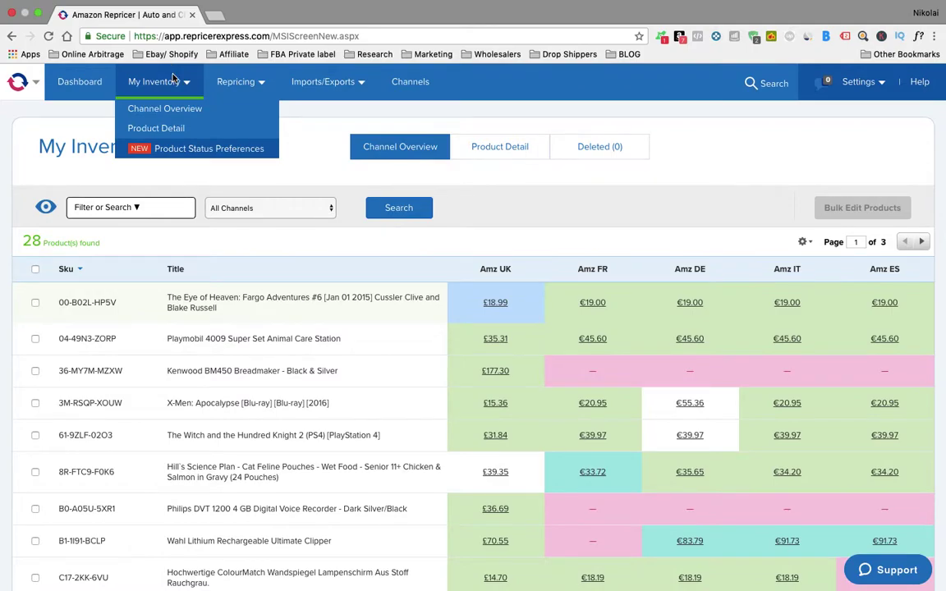
{"action": "left_click", "coordinate": [164, 129]}
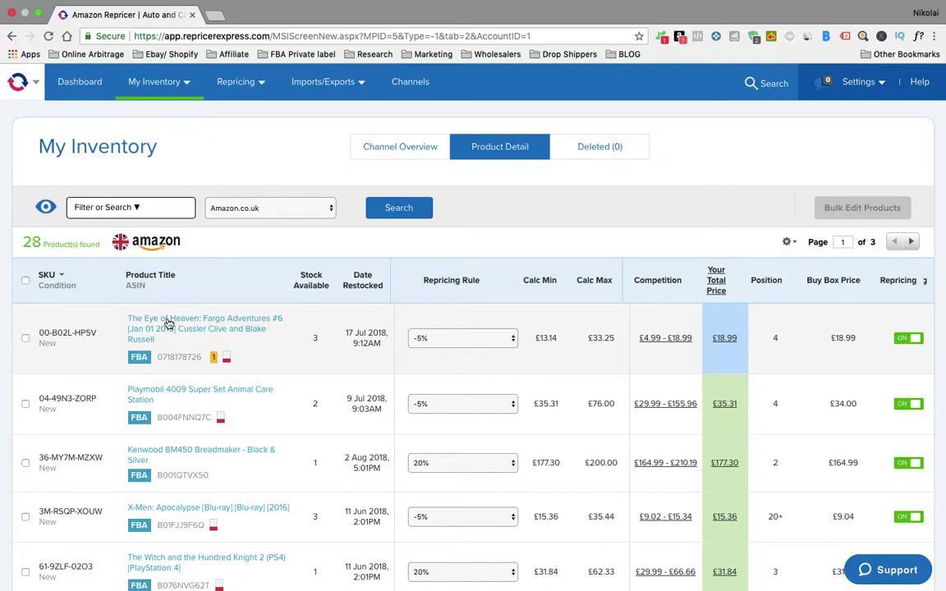
{"action": "left_click", "coordinate": [214, 360]}
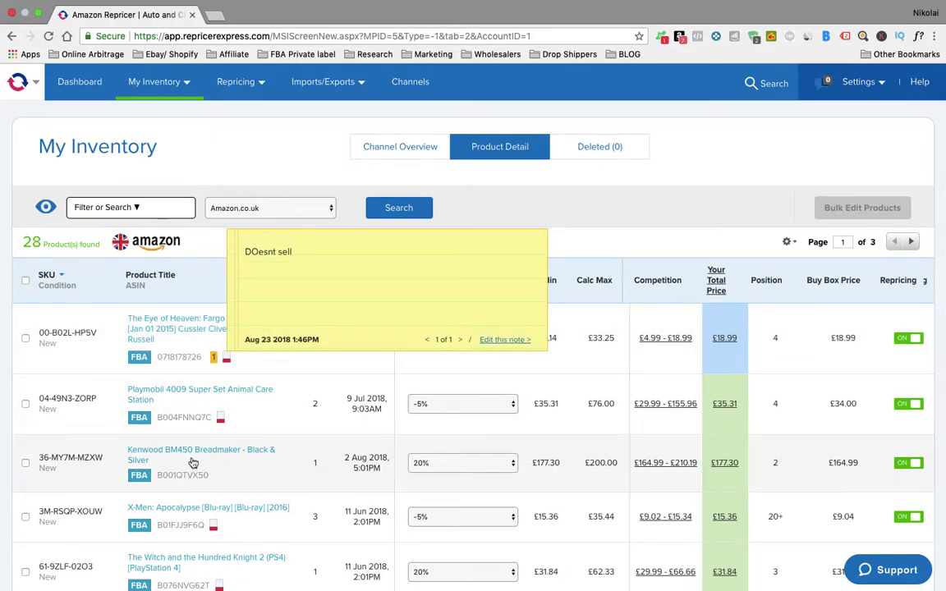
{"action": "left_click", "coordinate": [364, 379]}
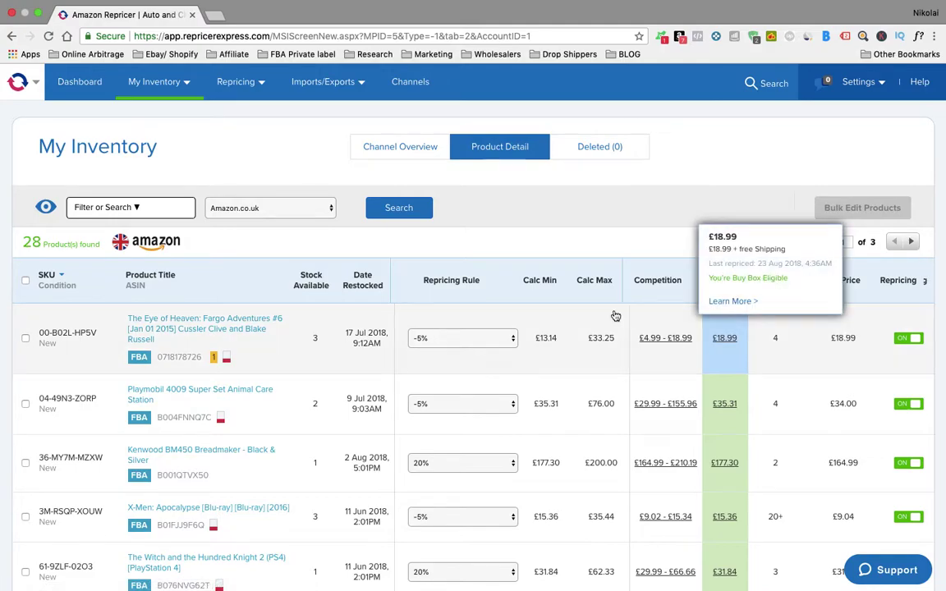
{"action": "scroll", "coordinate": [615, 315], "scroll_direction": "down", "scroll_amount": 5}
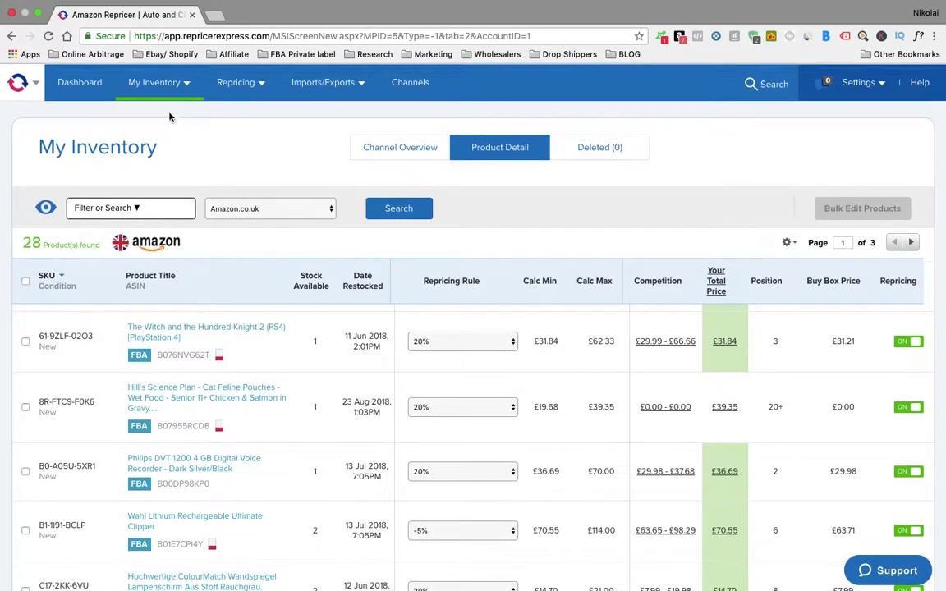
Step: Open the Product Status Preferences and examine the Best Seller criteria for each Amazon marketplace
{"action": "mouse_move", "coordinate": [164, 93]}
{"action": "left_click", "coordinate": [181, 153]}
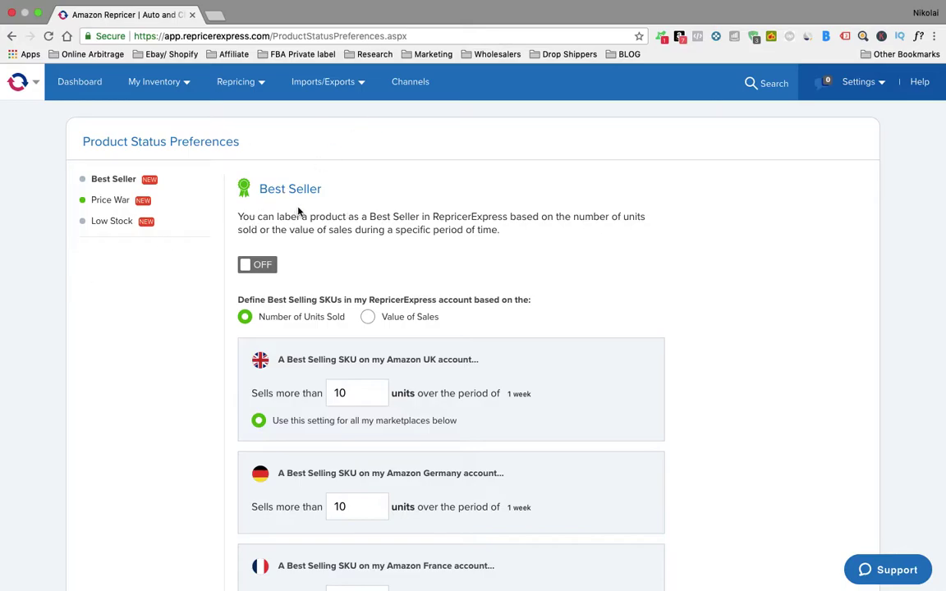
{"action": "scroll", "coordinate": [350, 200], "scroll_direction": "down", "scroll_amount": 3}
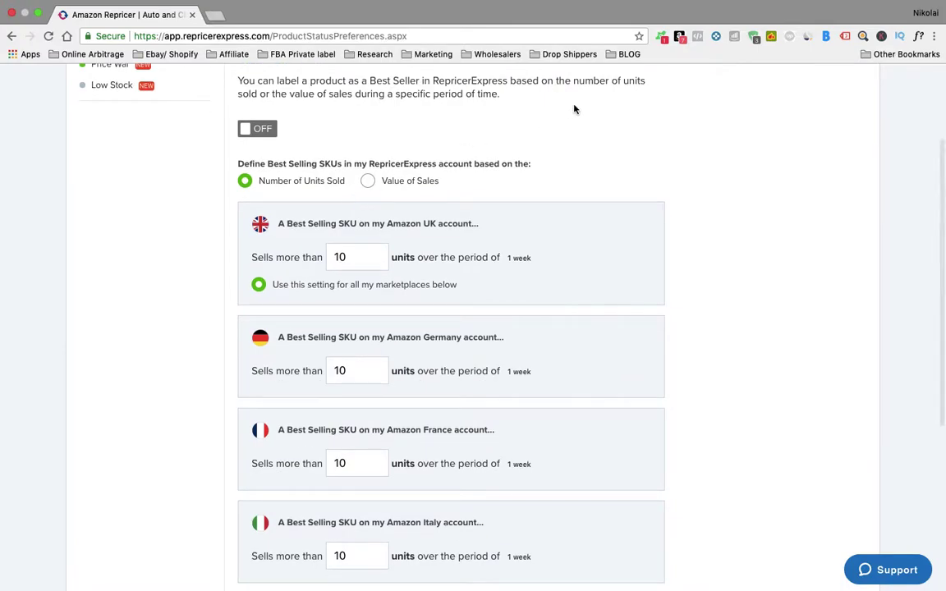
{"action": "scroll", "coordinate": [320, 257], "scroll_direction": "down", "scroll_amount": 4}
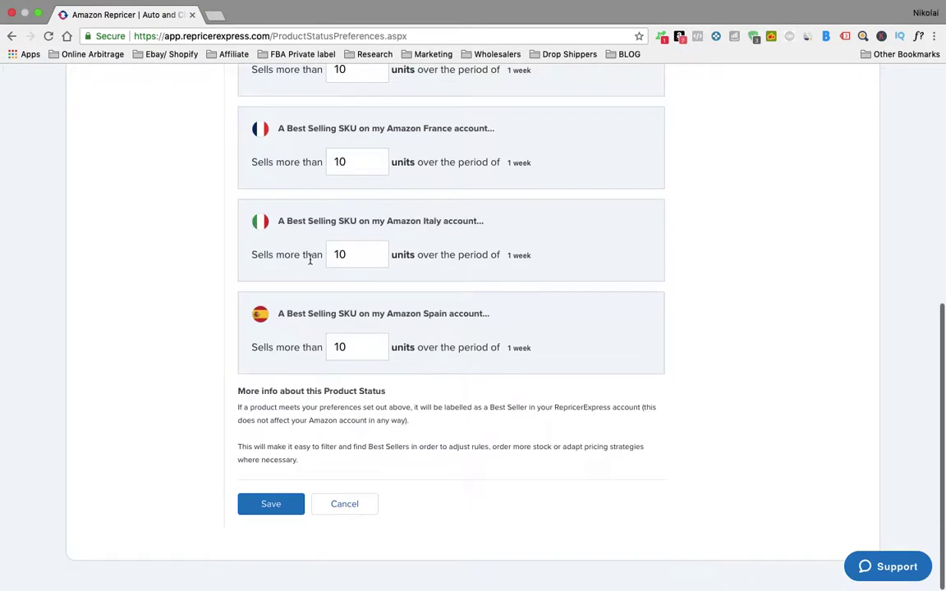
{"action": "scroll", "coordinate": [310, 258], "scroll_direction": "up", "scroll_amount": 8}
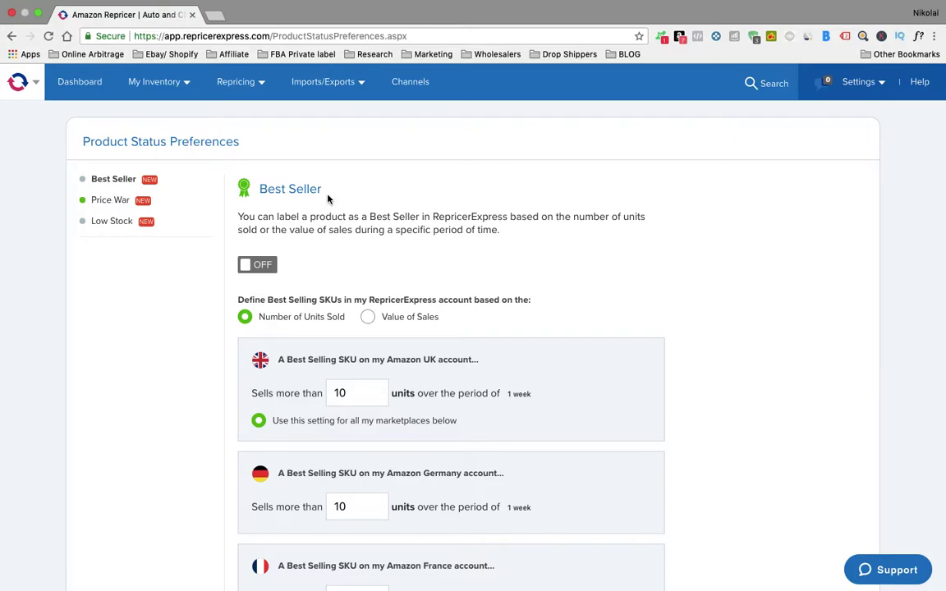
Step: Examine the Price War preferences for every Amazon marketplace
{"action": "left_click", "coordinate": [100, 200]}
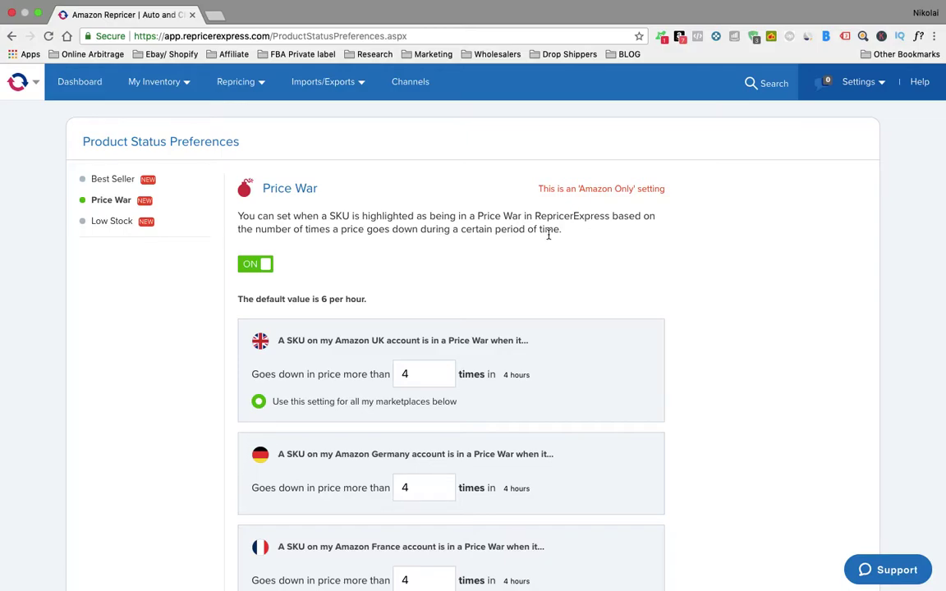
{"action": "scroll", "coordinate": [438, 253], "scroll_direction": "down", "scroll_amount": 3}
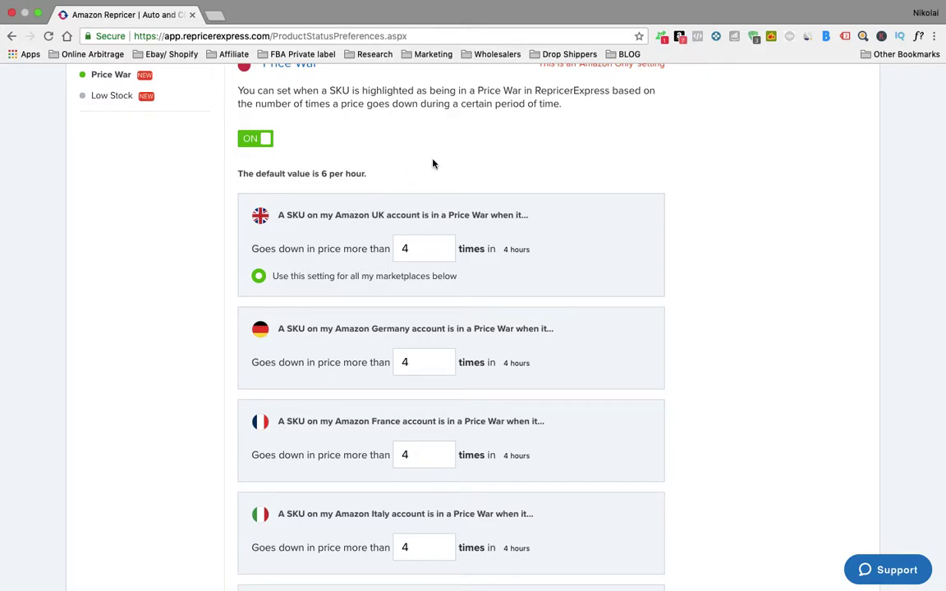
{"action": "scroll", "coordinate": [433, 163], "scroll_direction": "down", "scroll_amount": 2}
{"action": "scroll", "coordinate": [431, 163], "scroll_direction": "up", "scroll_amount": 5}
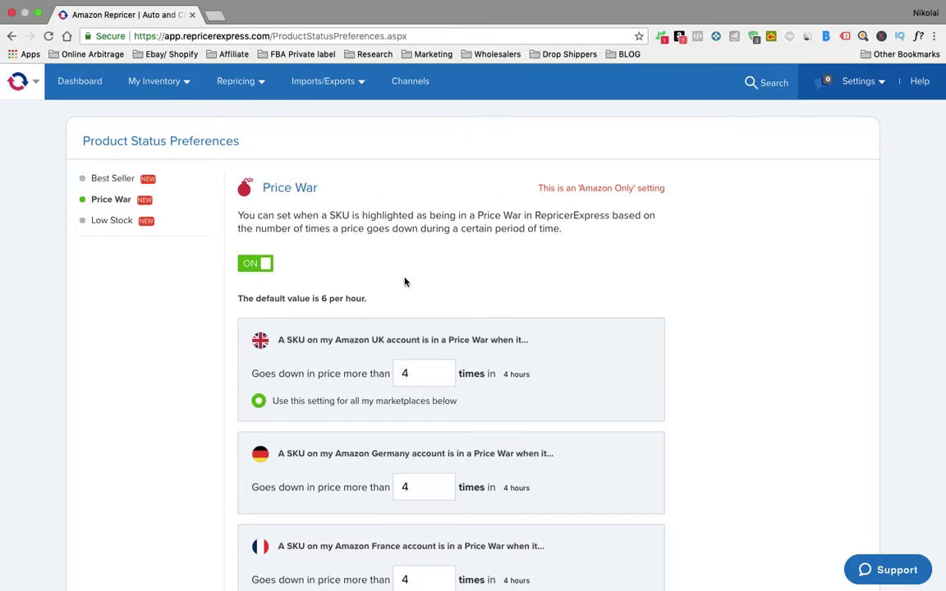
{"action": "scroll", "coordinate": [404, 282], "scroll_direction": "down", "scroll_amount": 5}
{"action": "scroll", "coordinate": [404, 282], "scroll_direction": "up", "scroll_amount": 3}
{"action": "scroll", "coordinate": [405, 281], "scroll_direction": "up", "scroll_amount": 3}
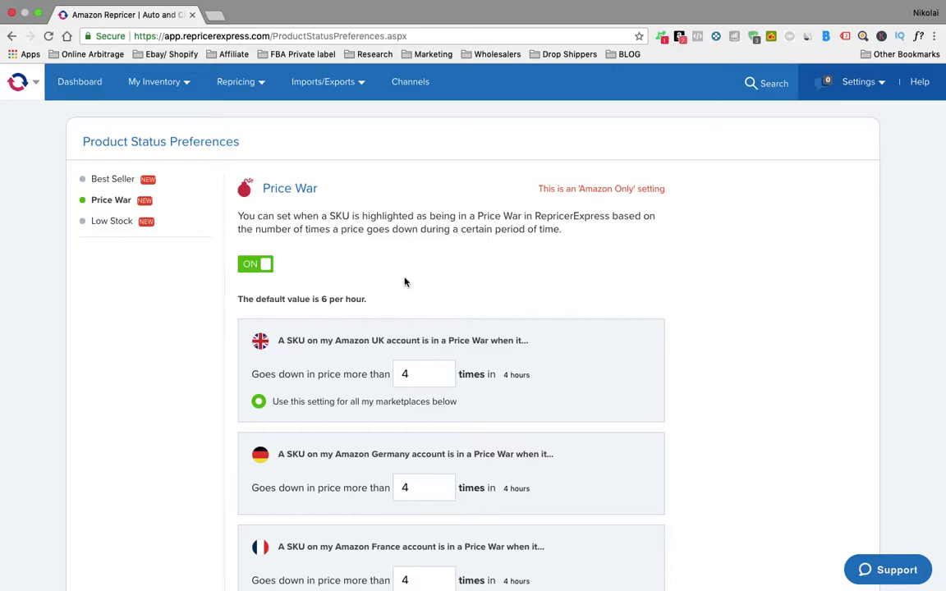
Step: Check the Low Stock preferences and view the Set Initial Min/Max page
{"action": "left_click", "coordinate": [112, 223]}
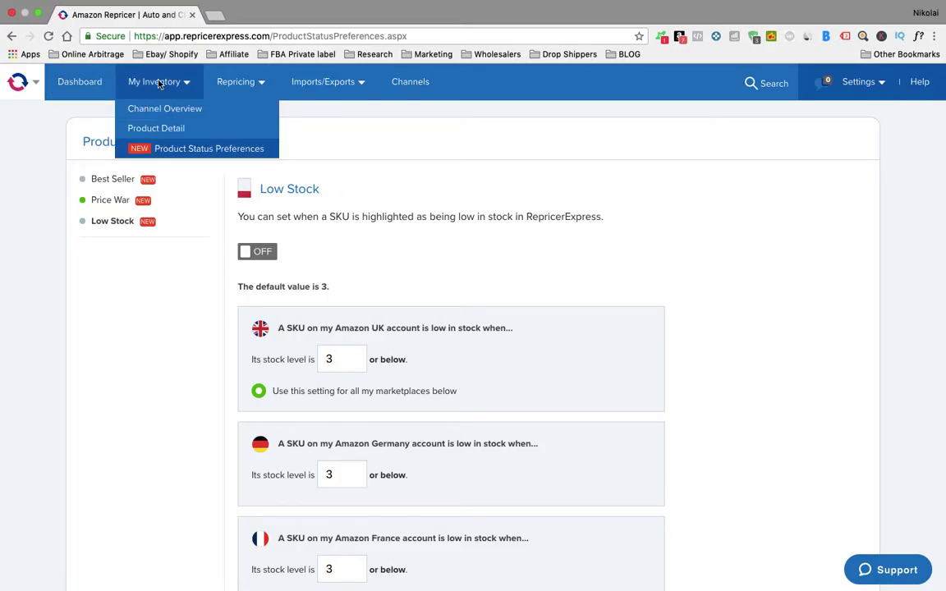
{"action": "mouse_move", "coordinate": [248, 80]}
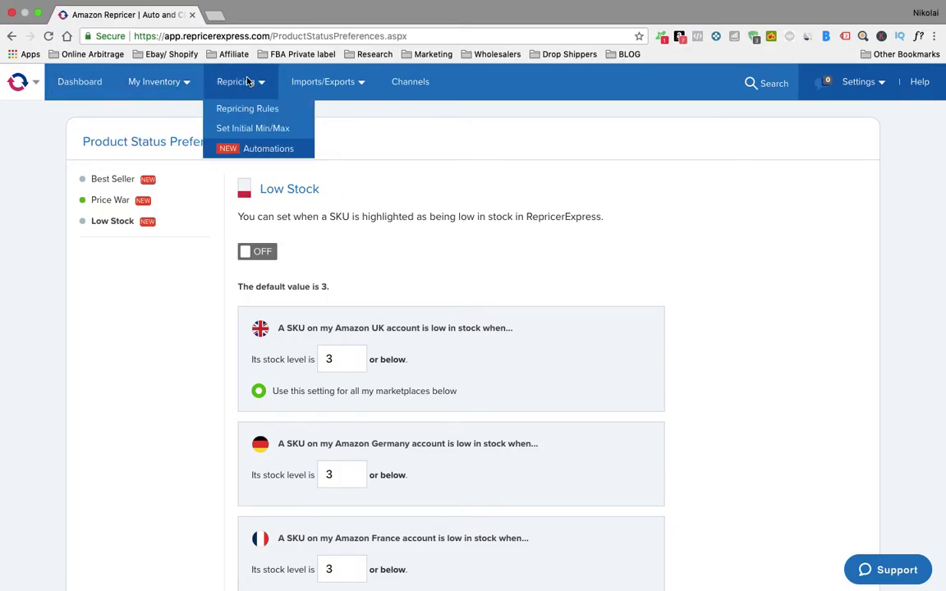
{"action": "left_click", "coordinate": [236, 131]}
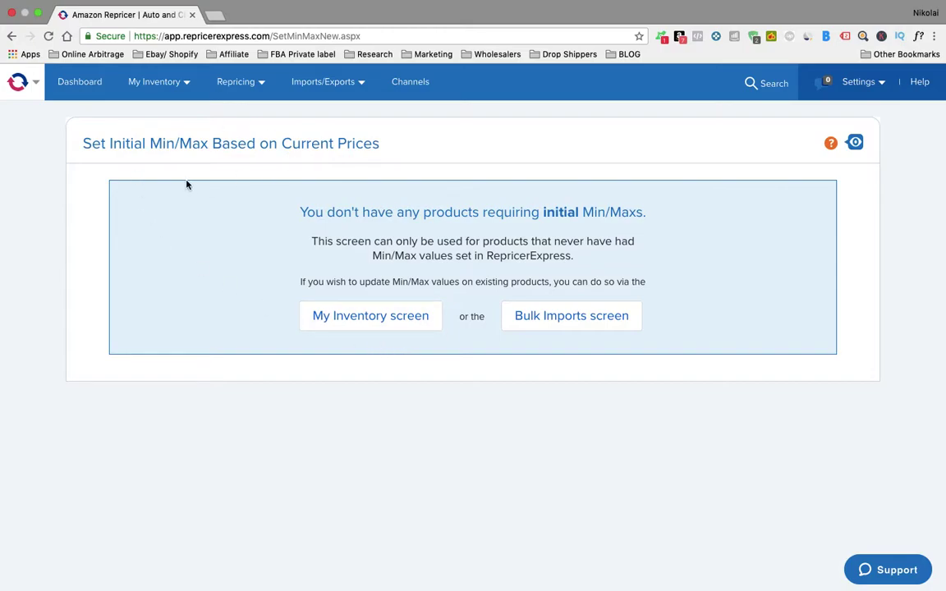
Step: Open the Repricing Rules page and look through the rules listed for all marketplaces
{"action": "left_click", "coordinate": [246, 86]}
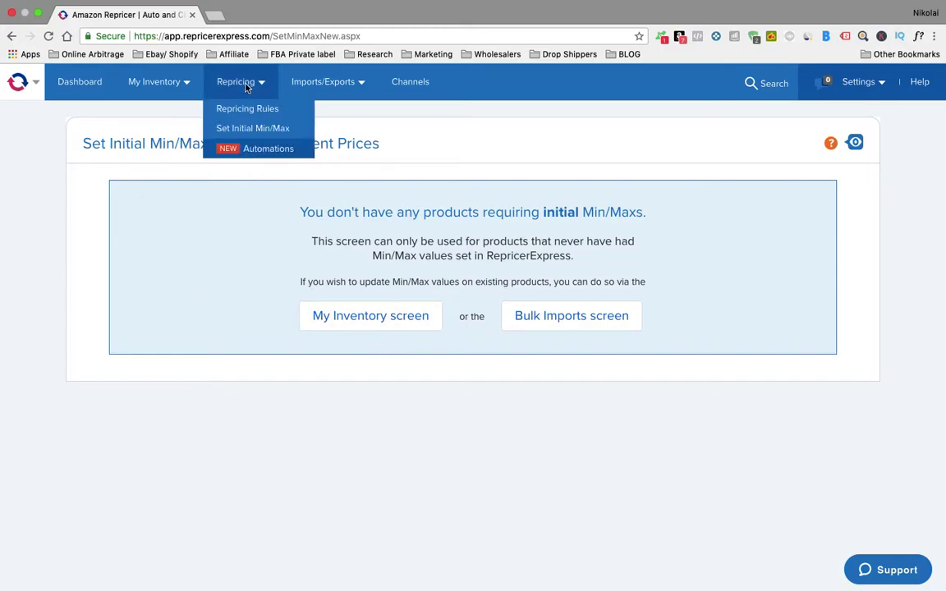
{"action": "left_click", "coordinate": [244, 110]}
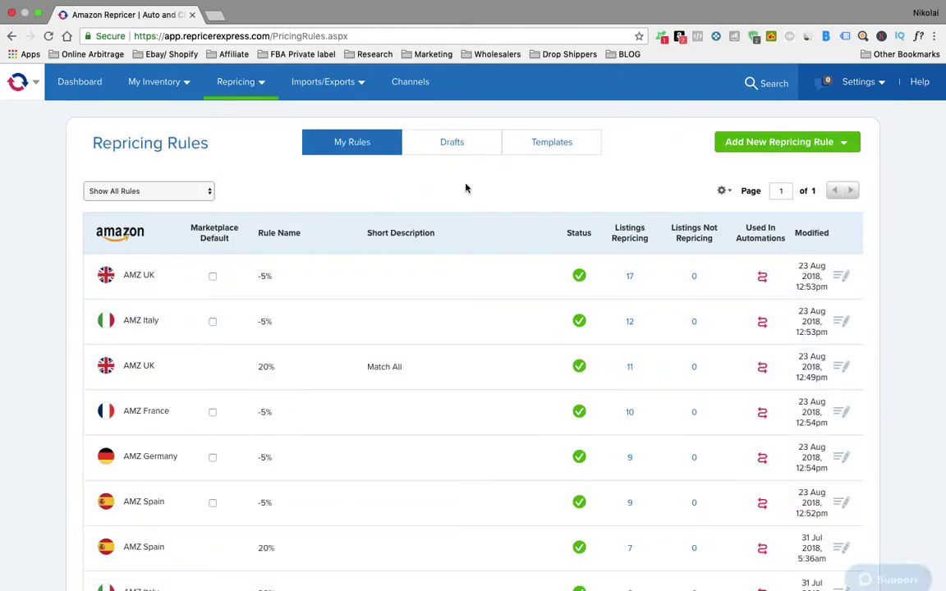
{"action": "scroll", "coordinate": [327, 321], "scroll_direction": "down", "scroll_amount": 5}
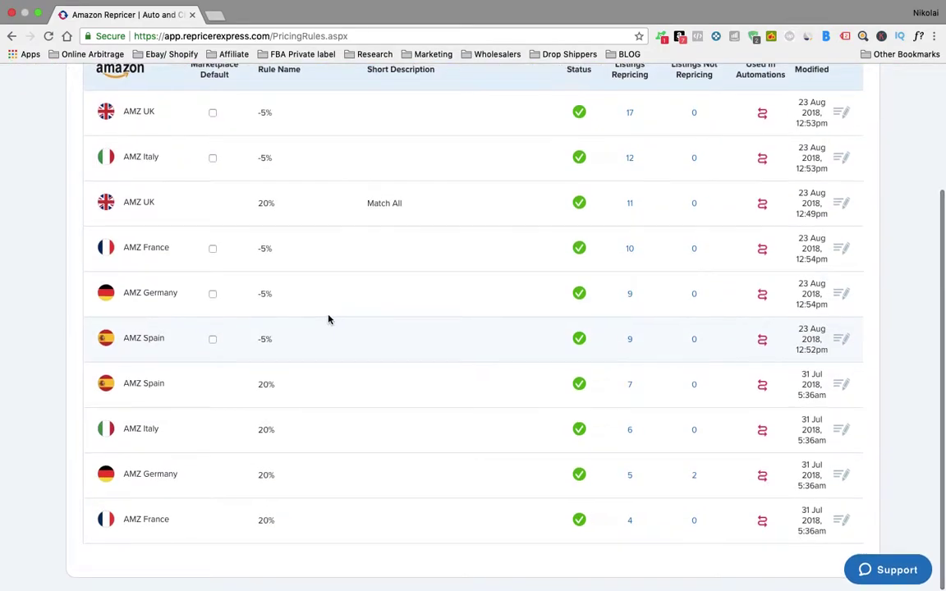
{"action": "scroll", "coordinate": [328, 318], "scroll_direction": "up", "scroll_amount": 4}
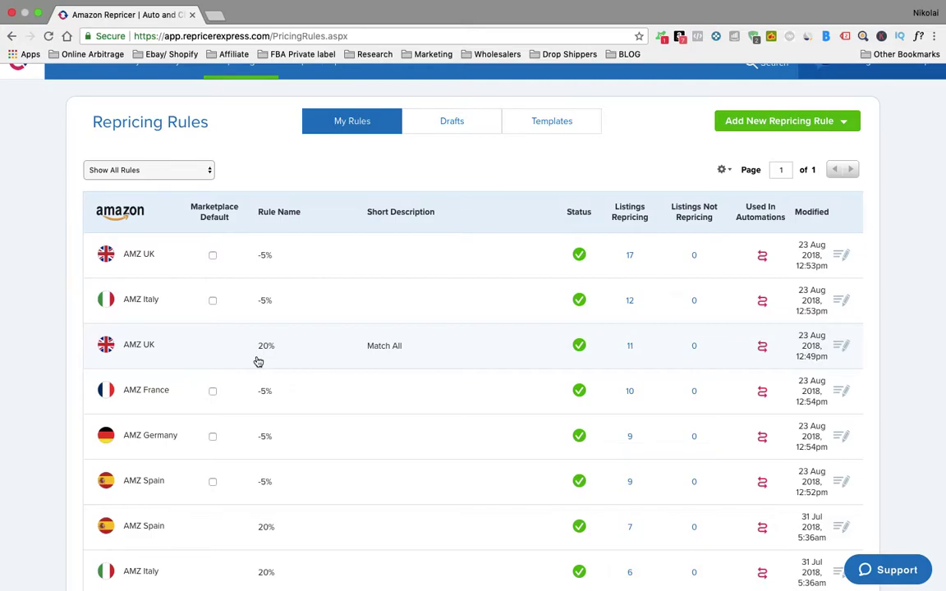
Step: Open the 20% rule for Amazon.co.uk and review its min/max, competitor, item condition and seller settings
{"action": "left_click", "coordinate": [327, 358]}
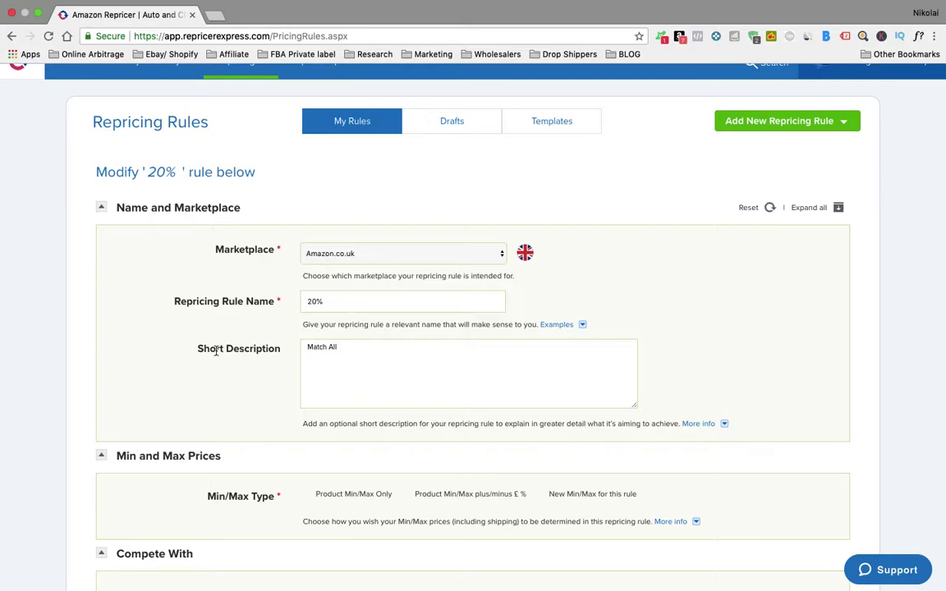
{"action": "scroll", "coordinate": [386, 375], "scroll_direction": "down", "scroll_amount": 5}
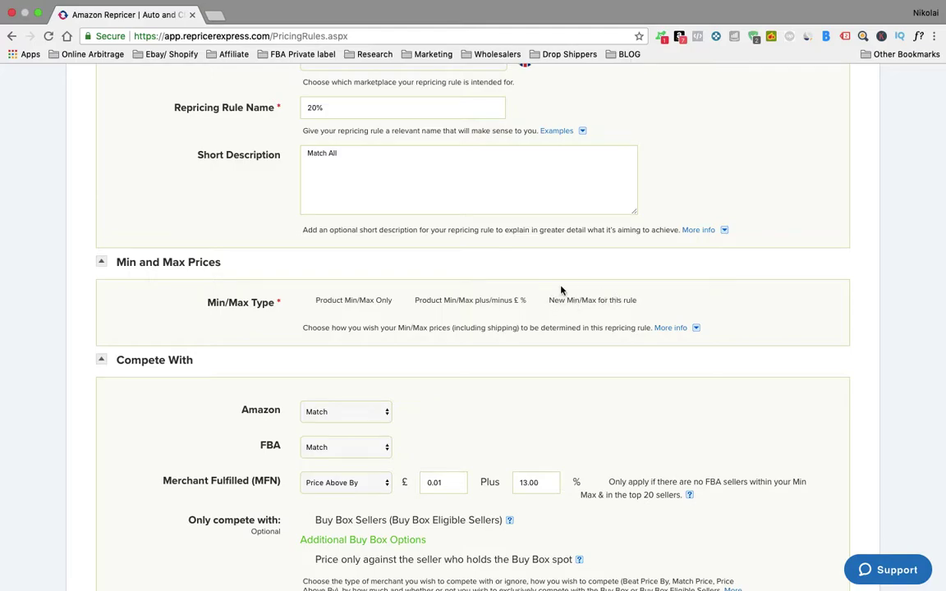
{"action": "scroll", "coordinate": [391, 298], "scroll_direction": "down", "scroll_amount": 3}
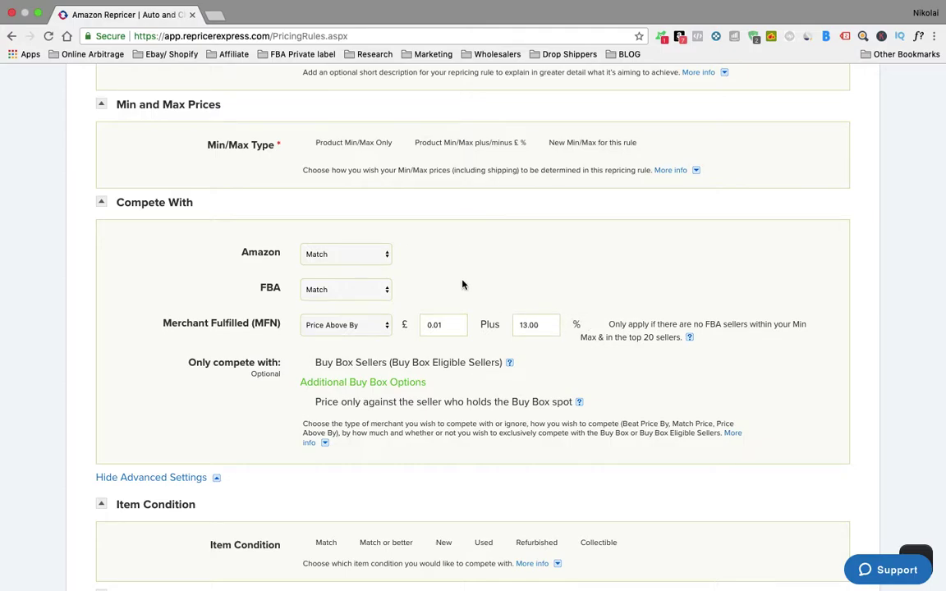
{"action": "scroll", "coordinate": [460, 281], "scroll_direction": "down", "scroll_amount": 3}
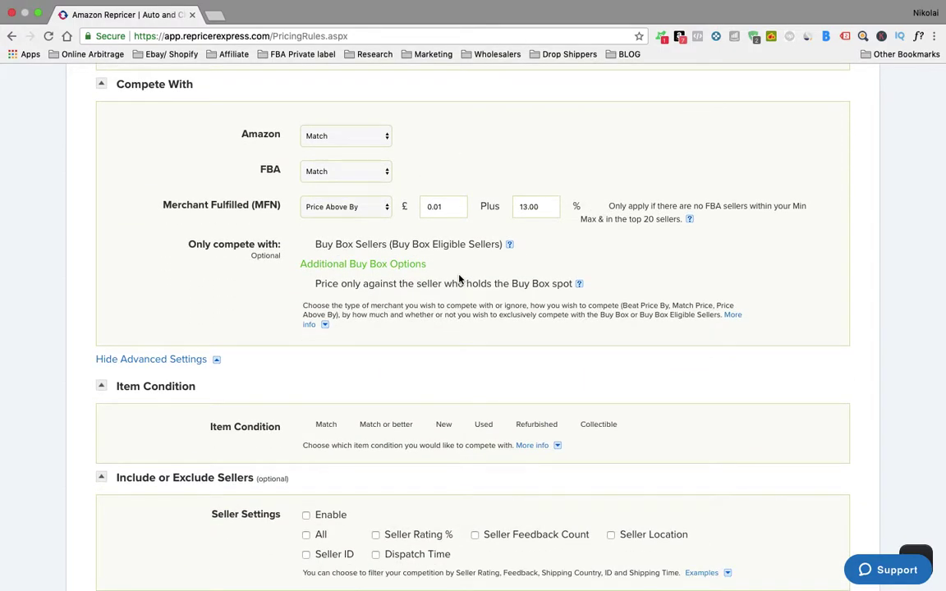
{"action": "scroll", "coordinate": [459, 280], "scroll_direction": "down", "scroll_amount": 2}
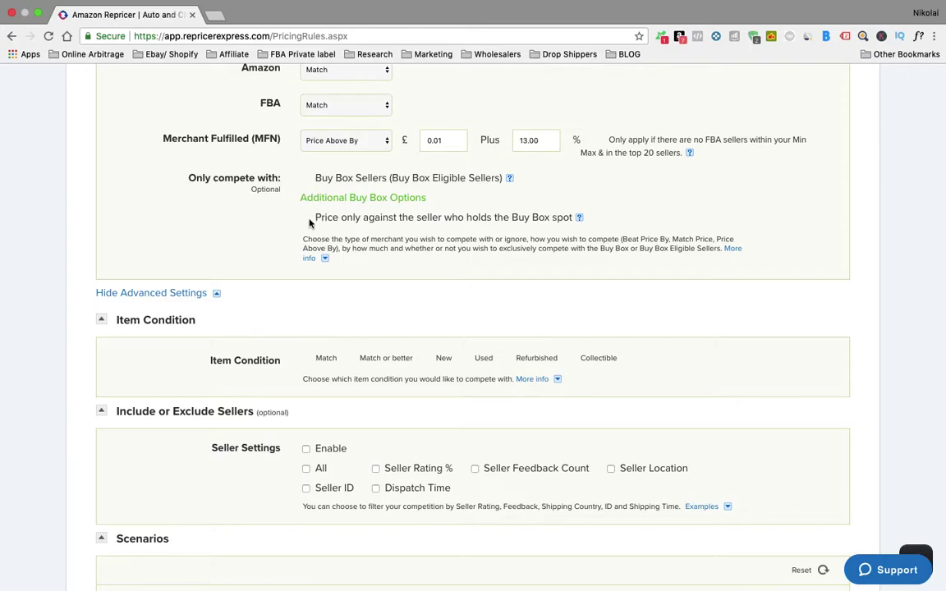
Step: Leave the browser and switch the Movie Recording window to a different camera source
{"action": "left_click", "coordinate": [377, 36]}
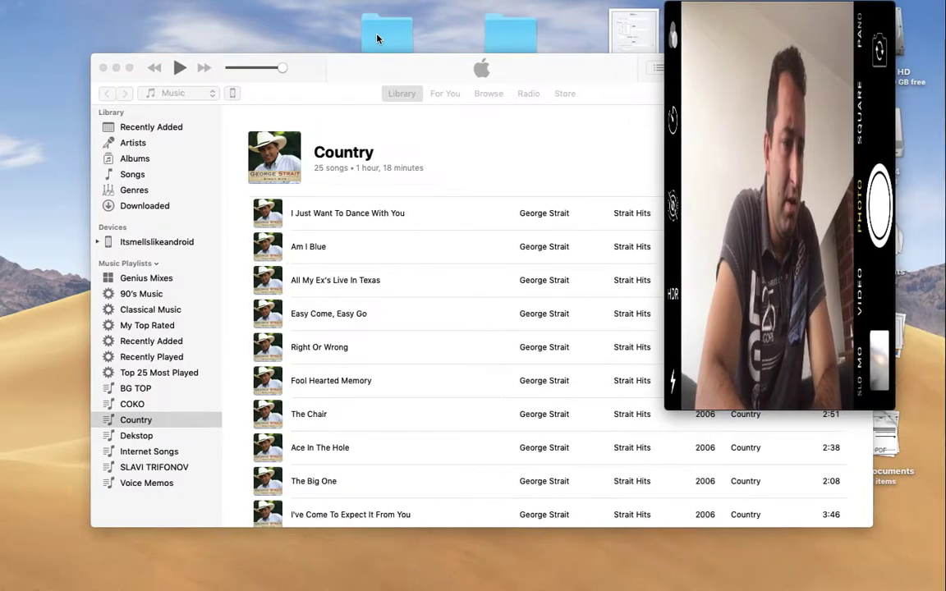
{"action": "left_click", "coordinate": [411, 63]}
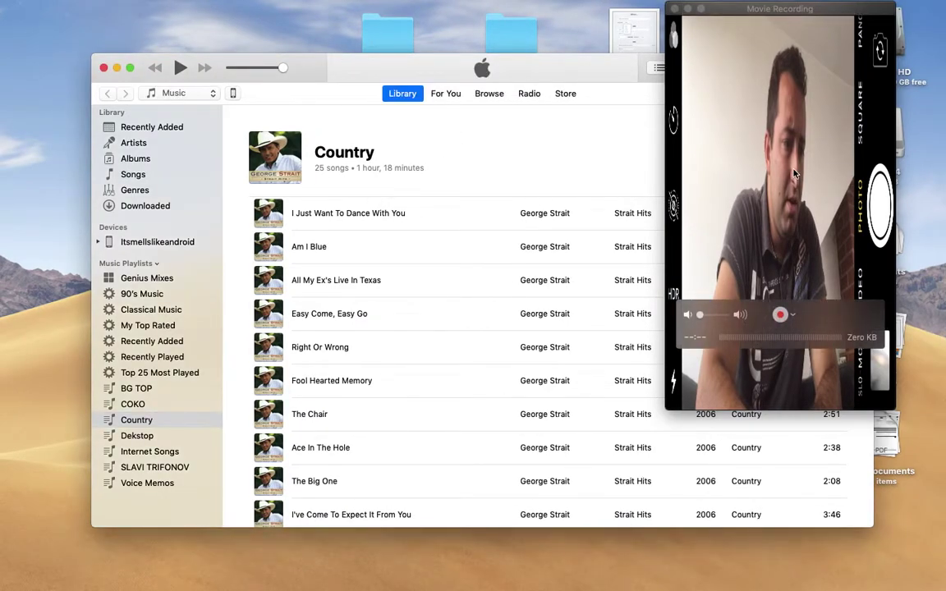
{"action": "left_click", "coordinate": [793, 314]}
{"action": "left_click", "coordinate": [826, 341]}
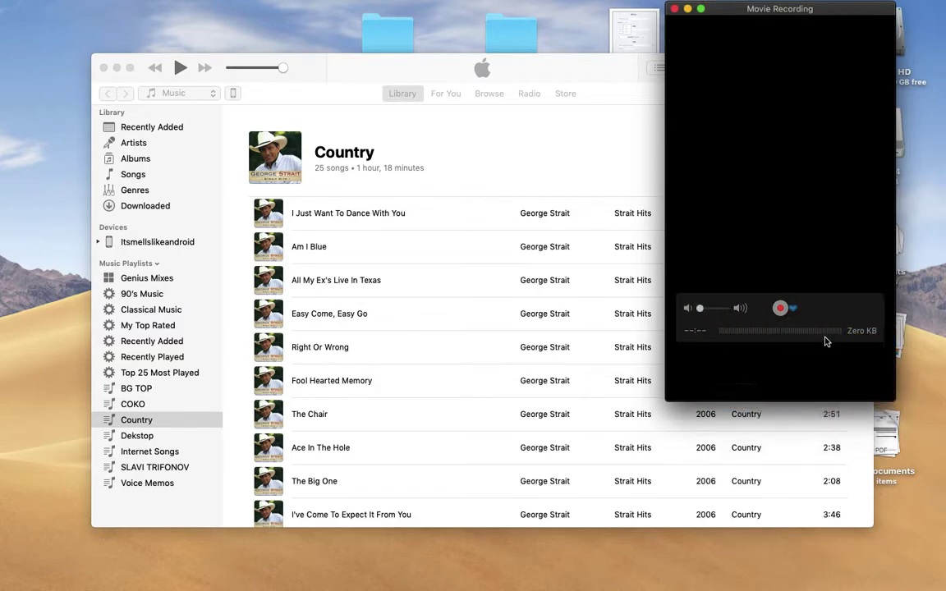
Step: Switch to Safari, load app.repricerexpress.com/PricingRules.aspx, log back in with the saved credentials and enlarge the browser window
{"action": "mouse_move", "coordinate": [3, 263]}
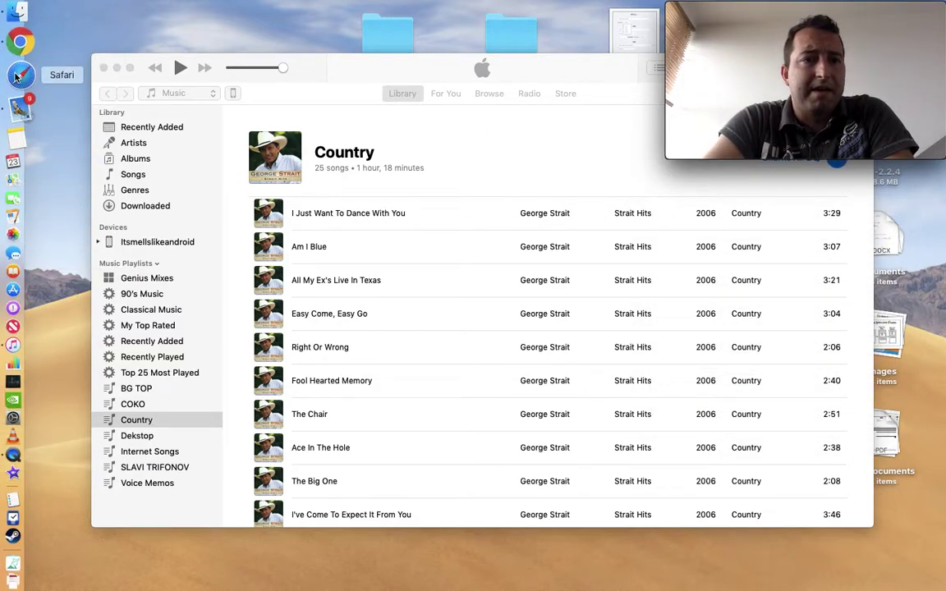
{"action": "key", "text": "super+Tab"}
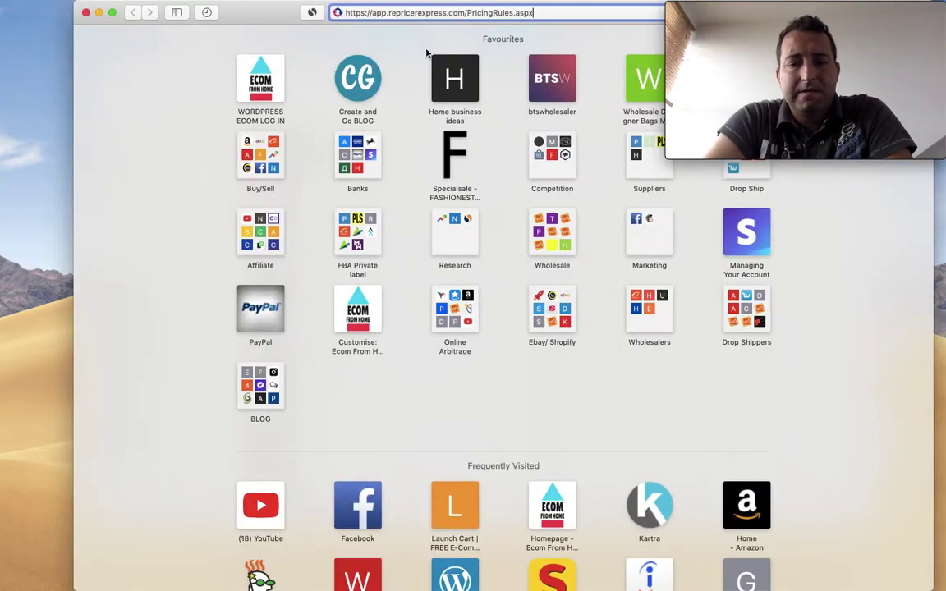
{"action": "key", "text": "Return"}
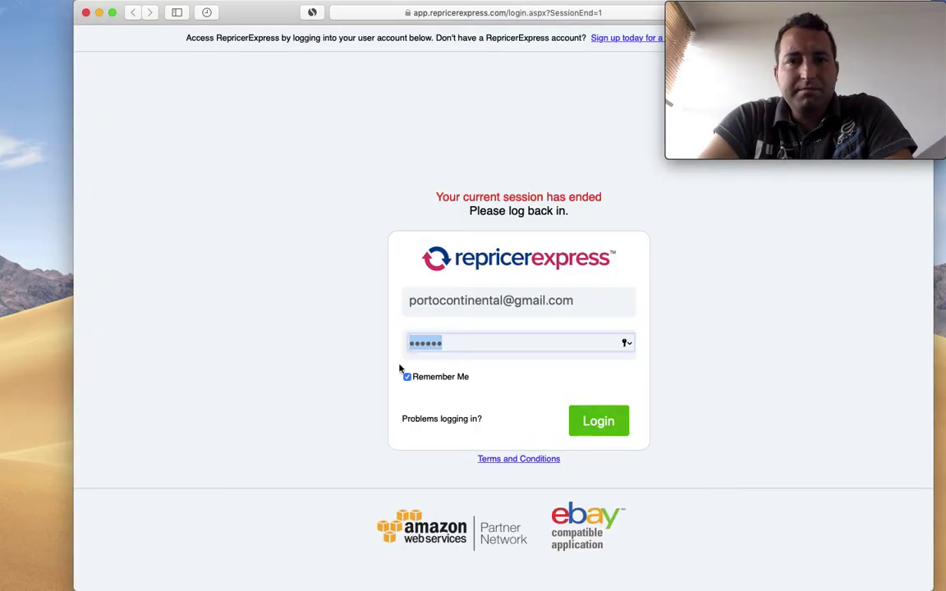
{"action": "left_click", "coordinate": [604, 422]}
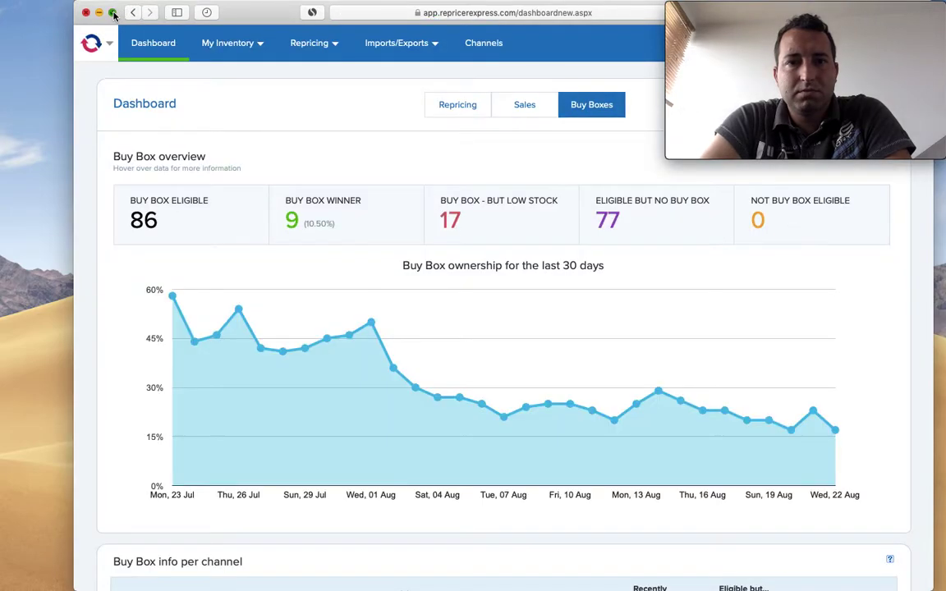
{"action": "left_click", "coordinate": [114, 13]}
Step: Open the Repricing Rules page and the AMZ UK 20% rule, and review its min/max, competitor and item condition settings
{"action": "left_click", "coordinate": [149, 45]}
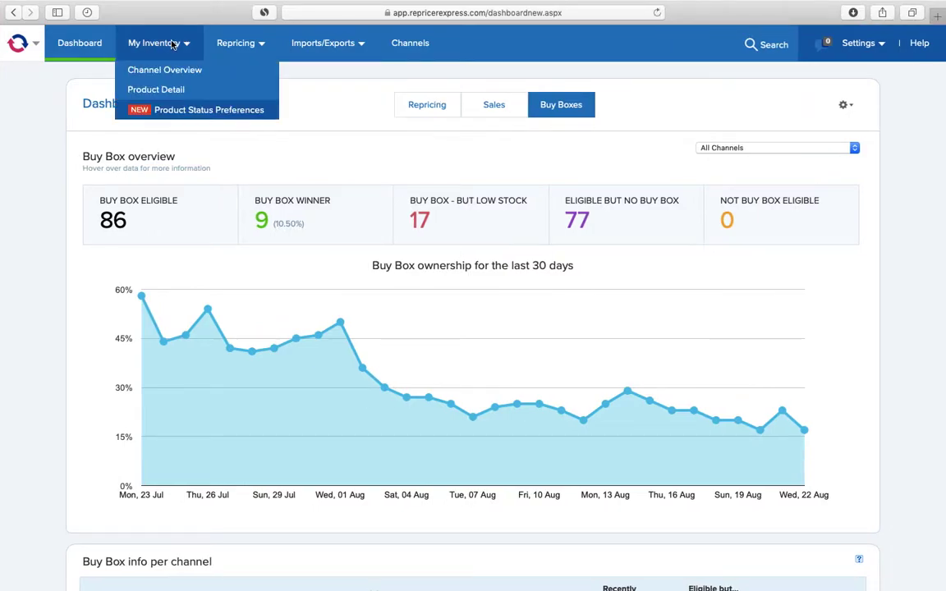
{"action": "left_click", "coordinate": [238, 42]}
{"action": "left_click", "coordinate": [248, 78]}
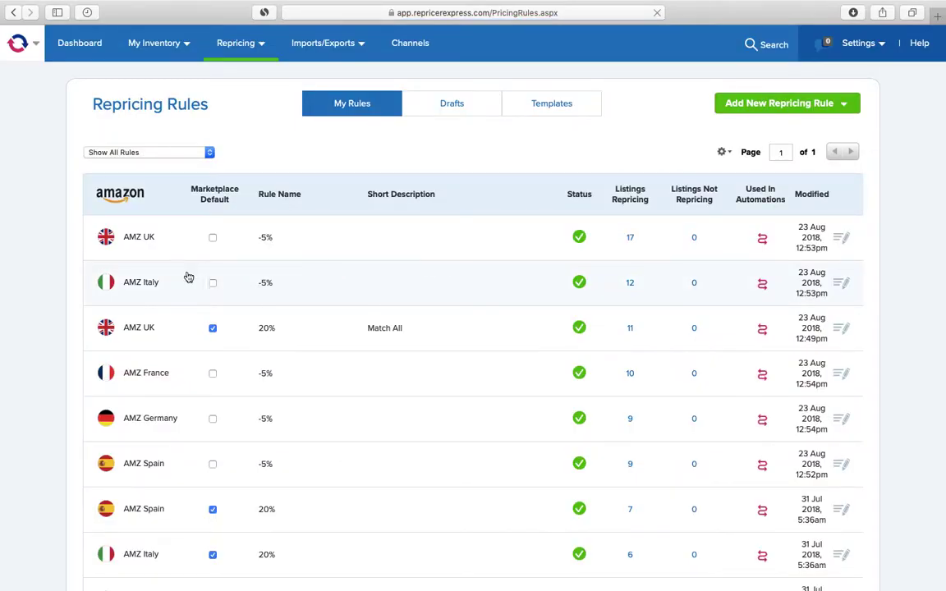
{"action": "left_click", "coordinate": [351, 338]}
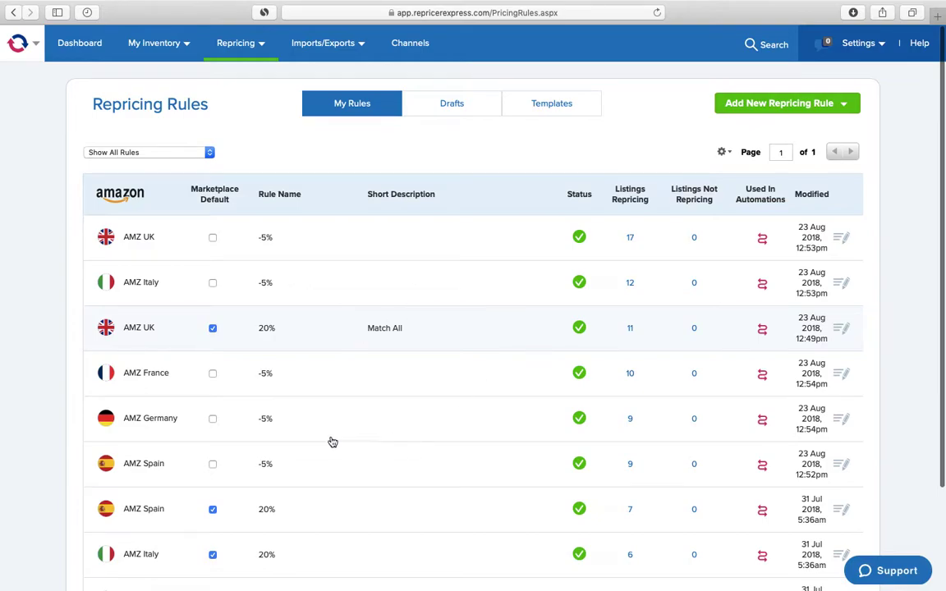
{"action": "scroll", "coordinate": [428, 360], "scroll_direction": "down", "scroll_amount": 10}
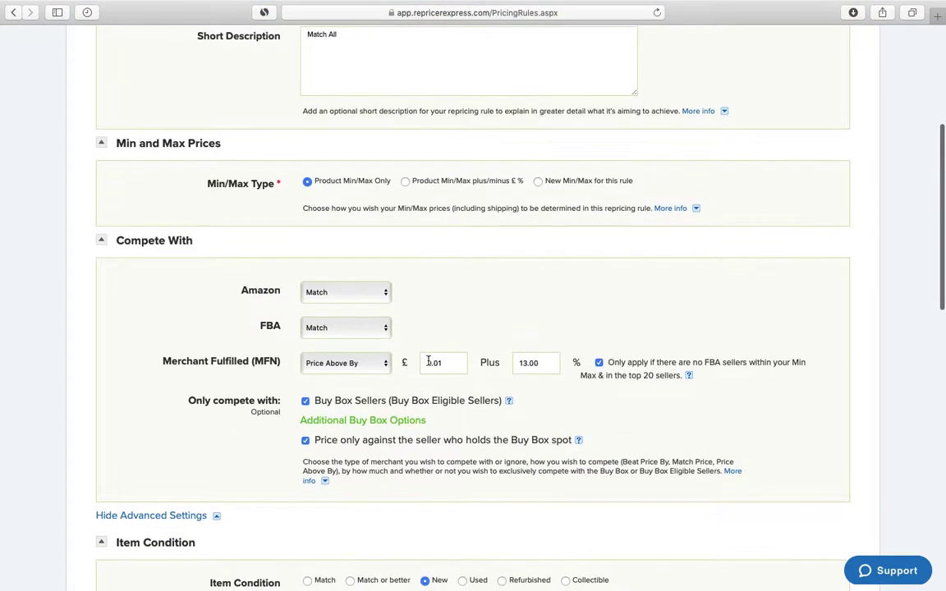
{"action": "scroll", "coordinate": [428, 360], "scroll_direction": "down", "scroll_amount": 5}
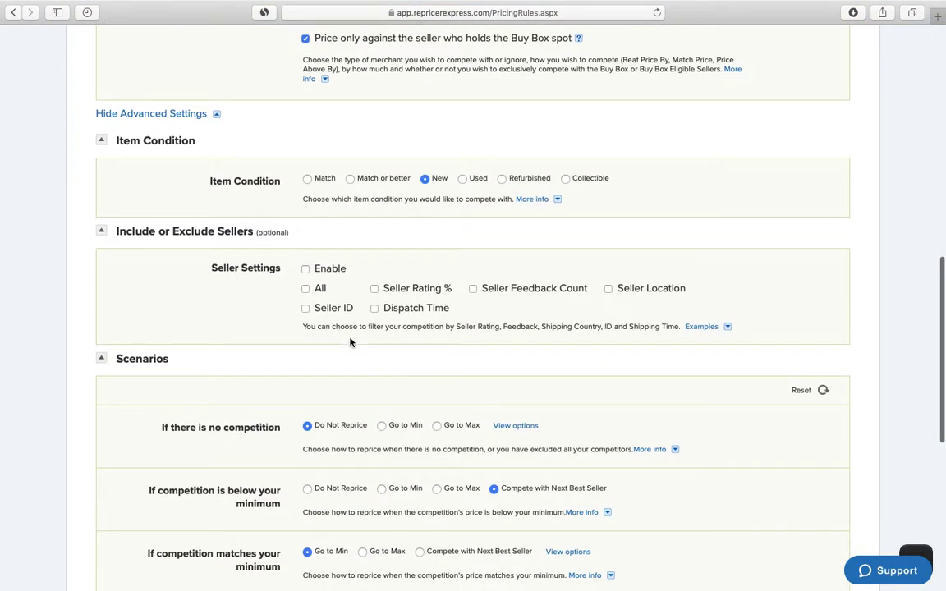
{"action": "scroll", "coordinate": [384, 308], "scroll_direction": "up", "scroll_amount": 5}
{"action": "scroll", "coordinate": [384, 308], "scroll_direction": "down", "scroll_amount": 3}
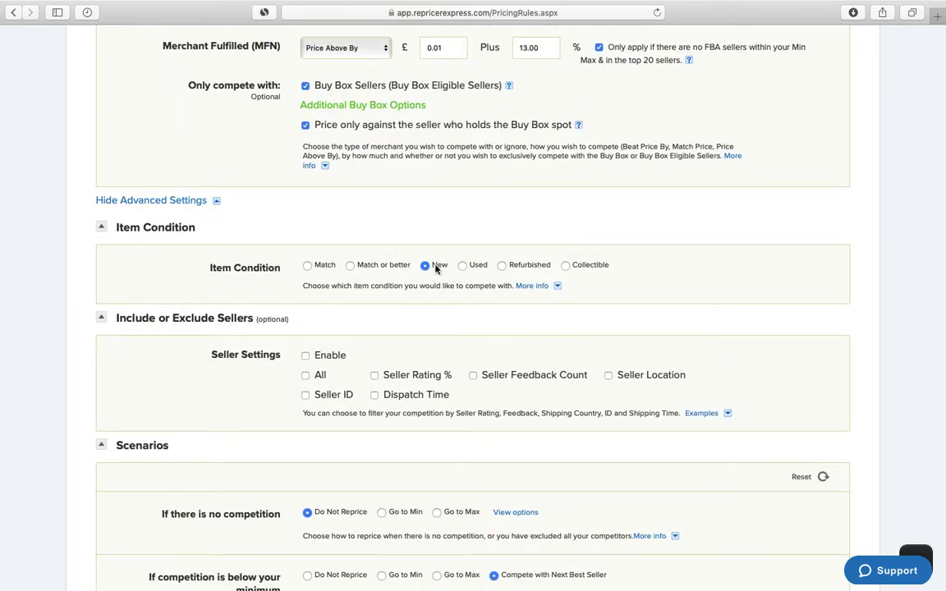
Step: Review the 20% rule's seller settings, scenarios and Sleep Mode options, postponing the macOS software update
{"action": "scroll", "coordinate": [362, 329], "scroll_direction": "down", "scroll_amount": 4}
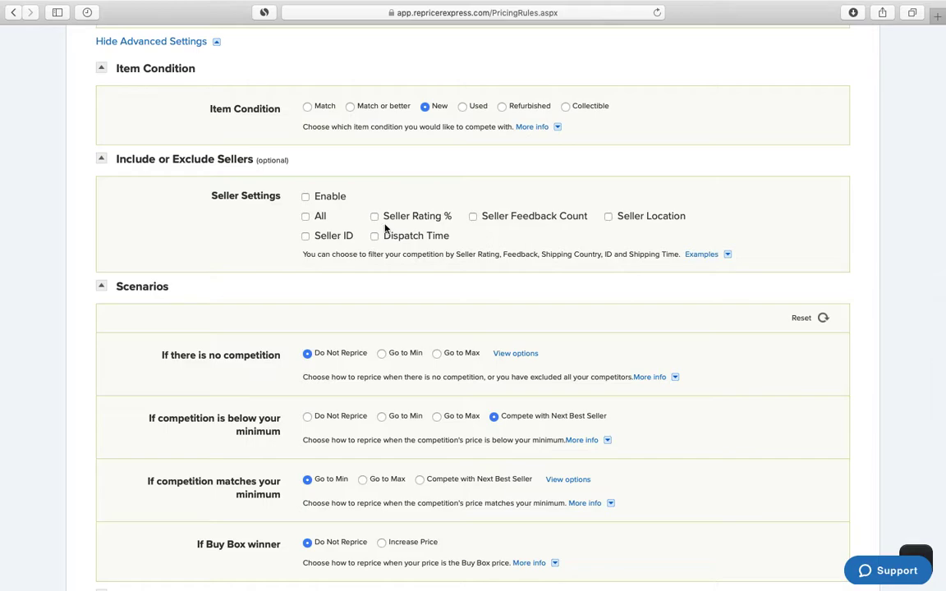
{"action": "scroll", "coordinate": [477, 271], "scroll_direction": "down", "scroll_amount": 4}
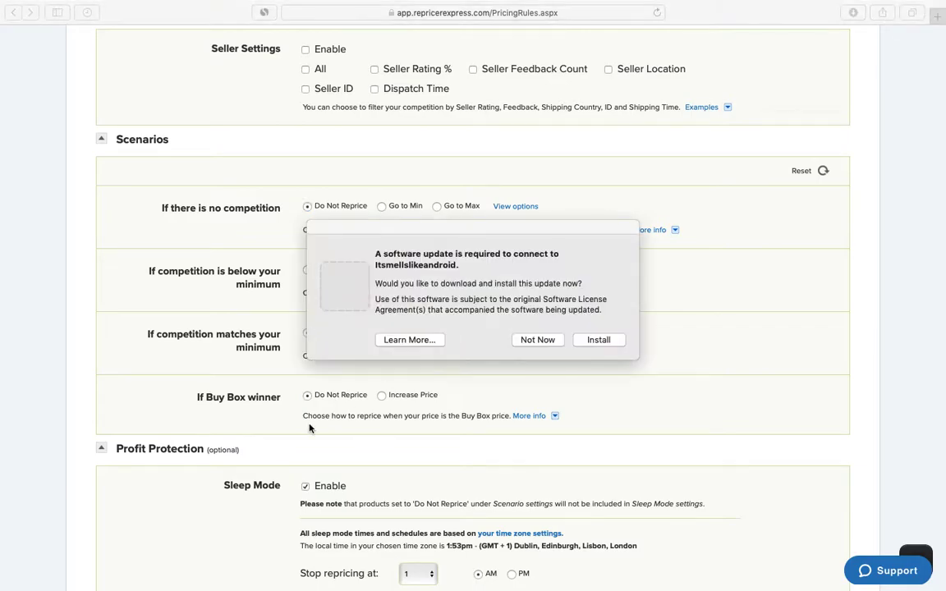
{"action": "left_click", "coordinate": [538, 341]}
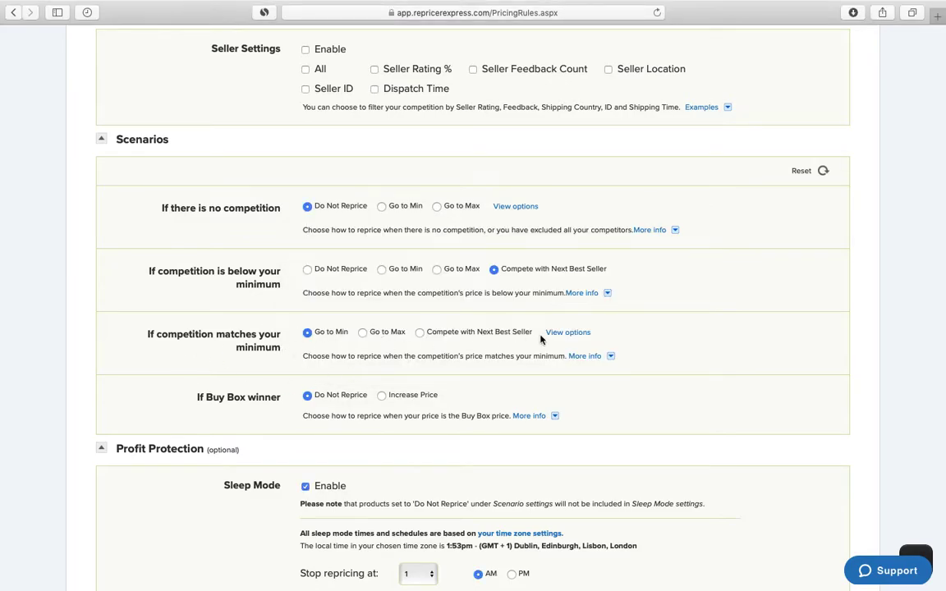
{"action": "scroll", "coordinate": [276, 352], "scroll_direction": "down", "scroll_amount": 3}
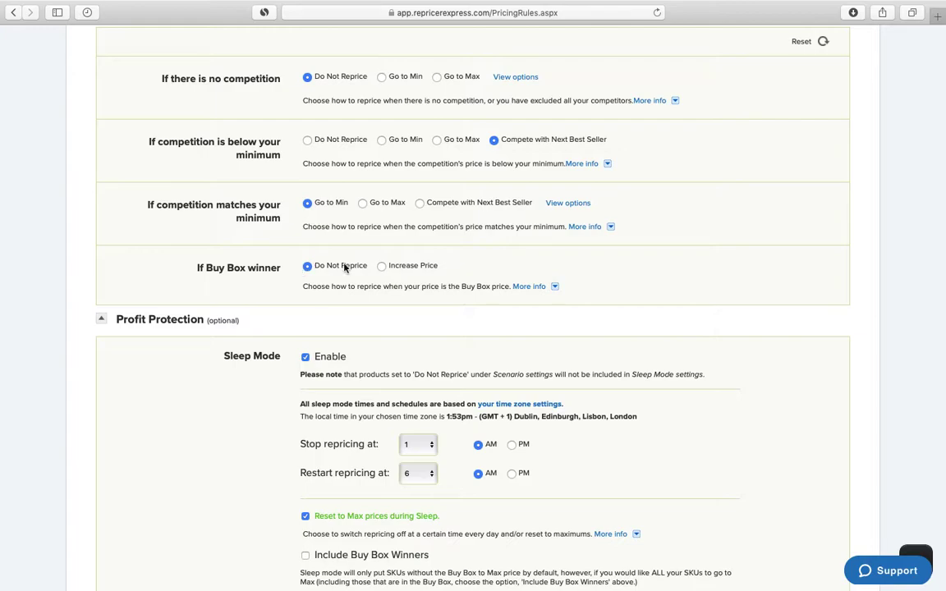
{"action": "scroll", "coordinate": [343, 417], "scroll_direction": "down", "scroll_amount": 3}
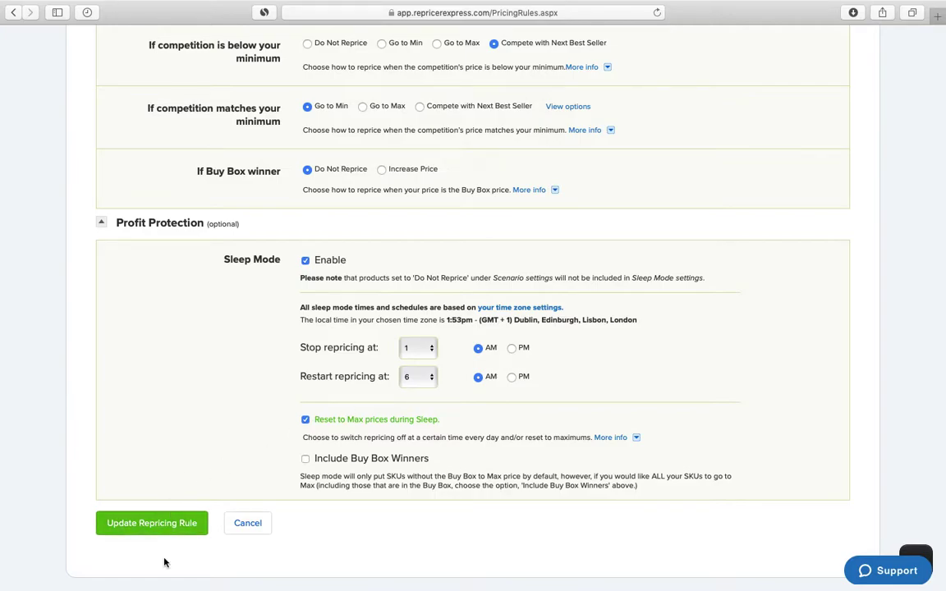
Step: Look over the whole 20% rule once more, save it with Update Repricing Rule and acknowledge the confirmation
{"action": "scroll", "coordinate": [233, 402], "scroll_direction": "up", "scroll_amount": 10}
{"action": "scroll", "coordinate": [233, 402], "scroll_direction": "up", "scroll_amount": 8}
{"action": "scroll", "coordinate": [232, 402], "scroll_direction": "down", "scroll_amount": 15}
{"action": "scroll", "coordinate": [197, 435], "scroll_direction": "down", "scroll_amount": 3}
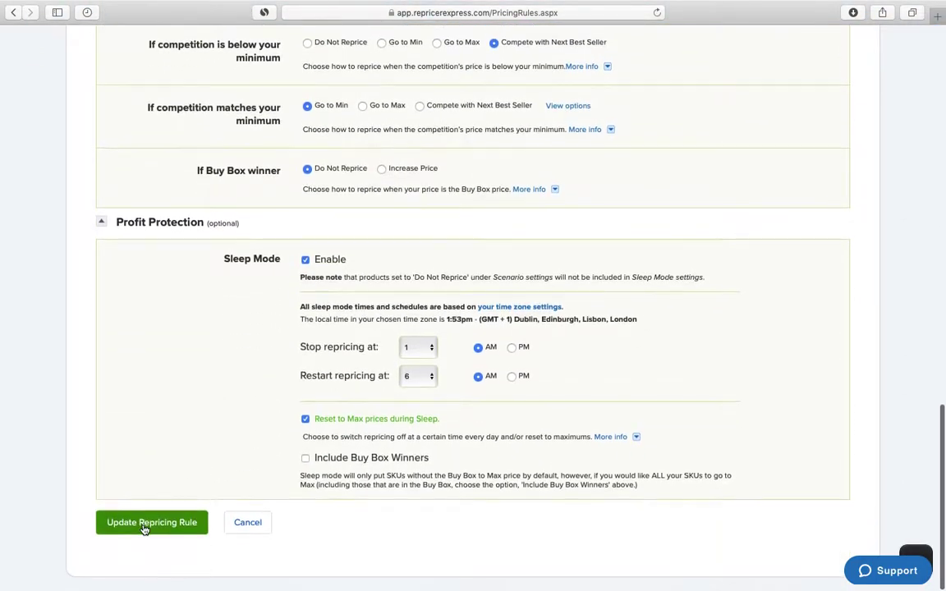
{"action": "left_click", "coordinate": [158, 532]}
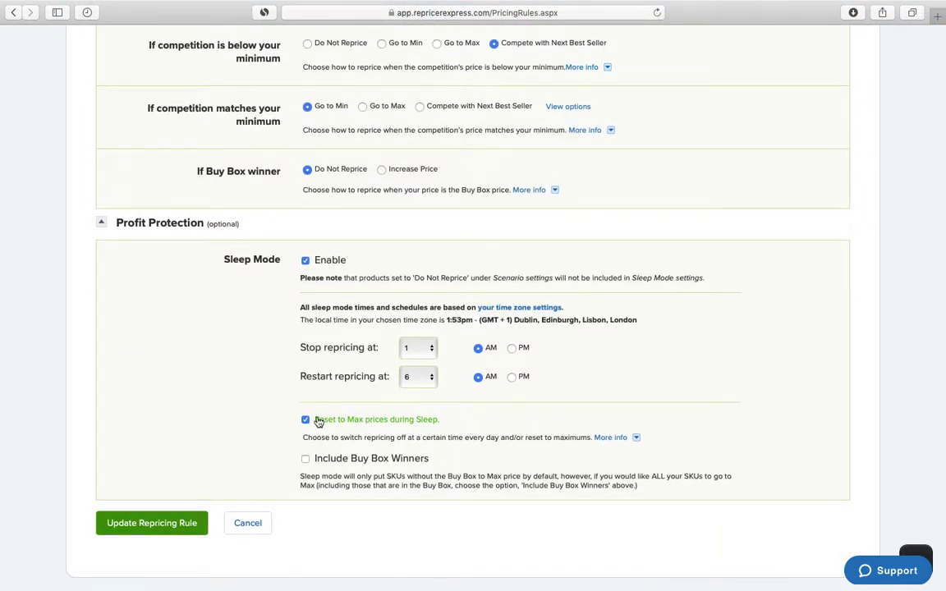
{"action": "left_click", "coordinate": [376, 342]}
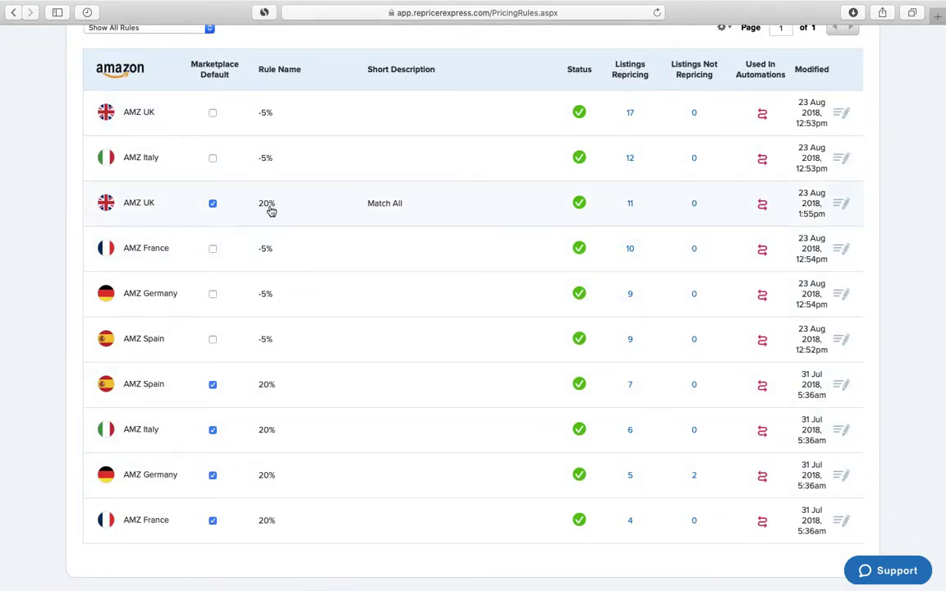
Step: Open the AMZ UK -5% rule and review its name, min and max prices and competitor settings
{"action": "left_click", "coordinate": [276, 120]}
{"action": "scroll", "coordinate": [438, 204], "scroll_direction": "down", "scroll_amount": 5}
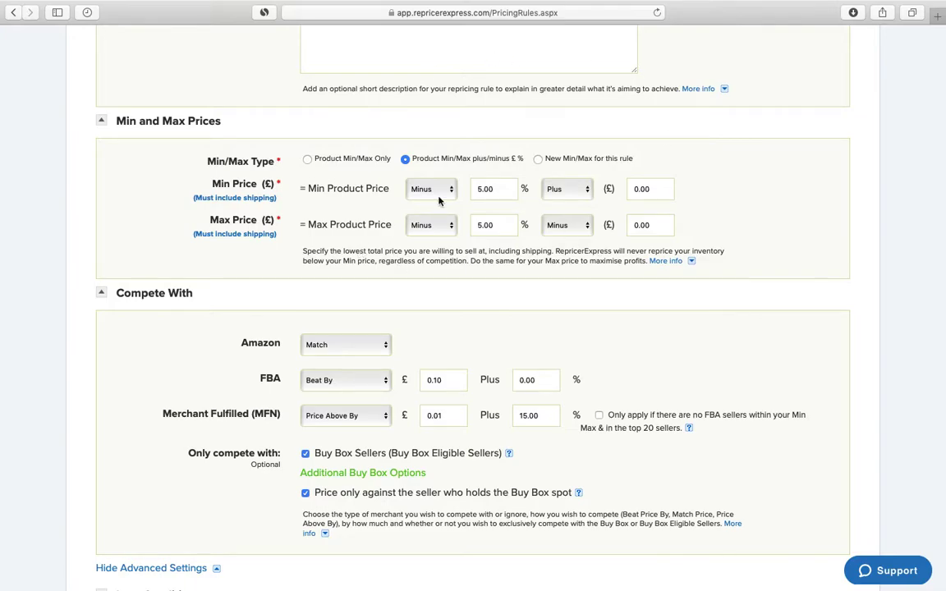
{"action": "scroll", "coordinate": [384, 260], "scroll_direction": "down", "scroll_amount": 3}
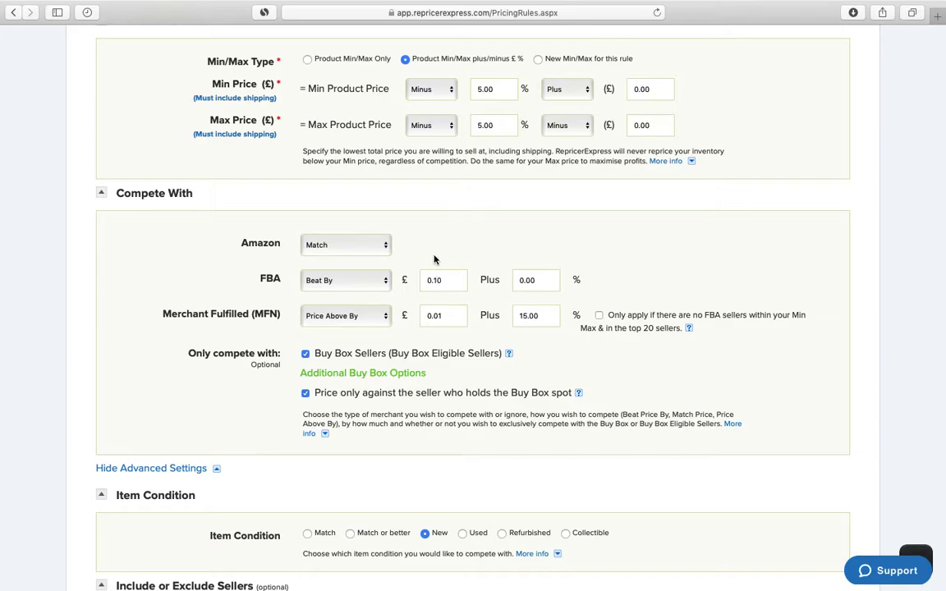
{"action": "scroll", "coordinate": [435, 260], "scroll_direction": "up", "scroll_amount": 5}
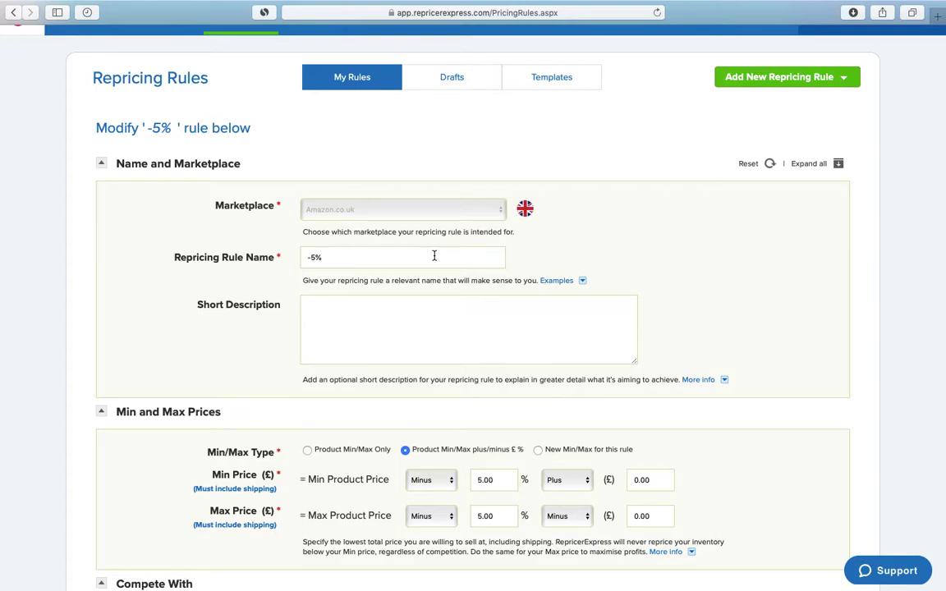
{"action": "scroll", "coordinate": [411, 332], "scroll_direction": "down", "scroll_amount": 5}
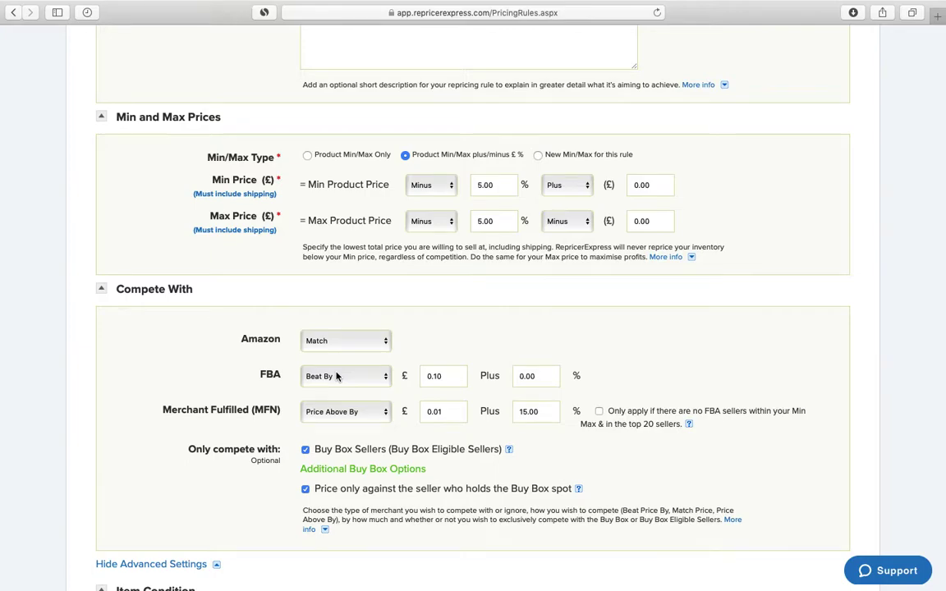
{"action": "scroll", "coordinate": [336, 376], "scroll_direction": "down", "scroll_amount": 4}
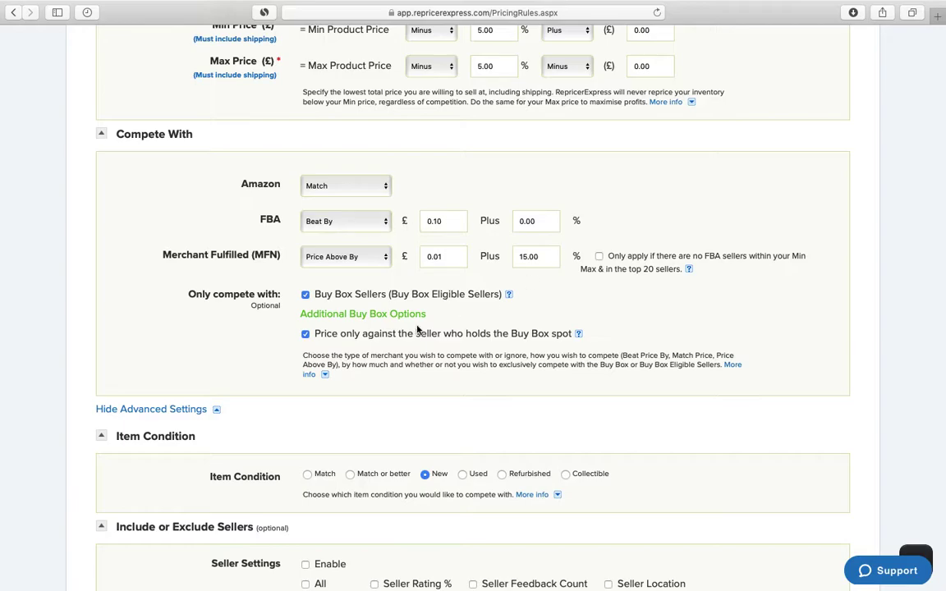
Step: Review the -5% rule's item condition, scenarios and Sleep Mode settings, then update the rule and acknowledge the confirmation
{"action": "scroll", "coordinate": [404, 330], "scroll_direction": "down", "scroll_amount": 5}
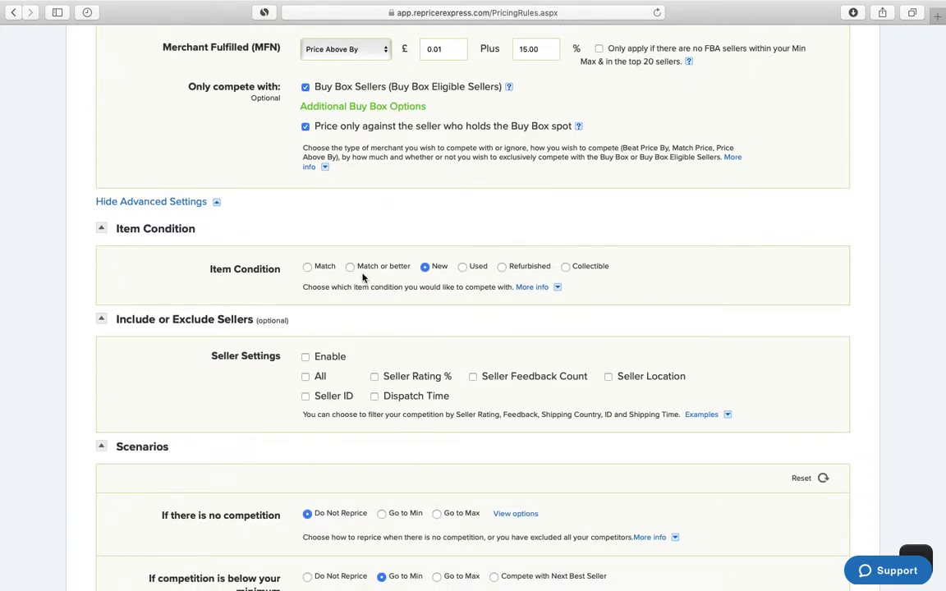
{"action": "scroll", "coordinate": [362, 341], "scroll_direction": "down", "scroll_amount": 3}
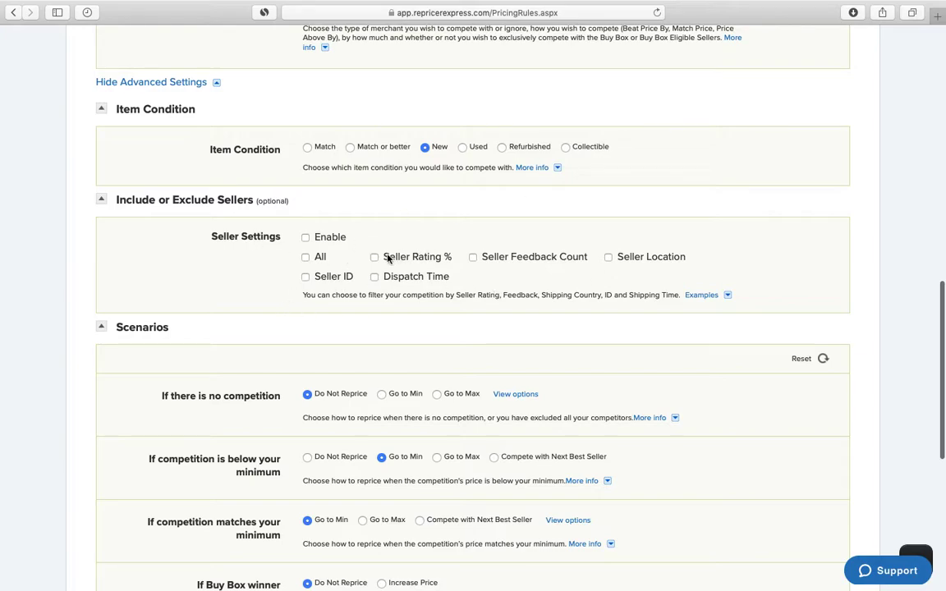
{"action": "scroll", "coordinate": [386, 258], "scroll_direction": "down", "scroll_amount": 4}
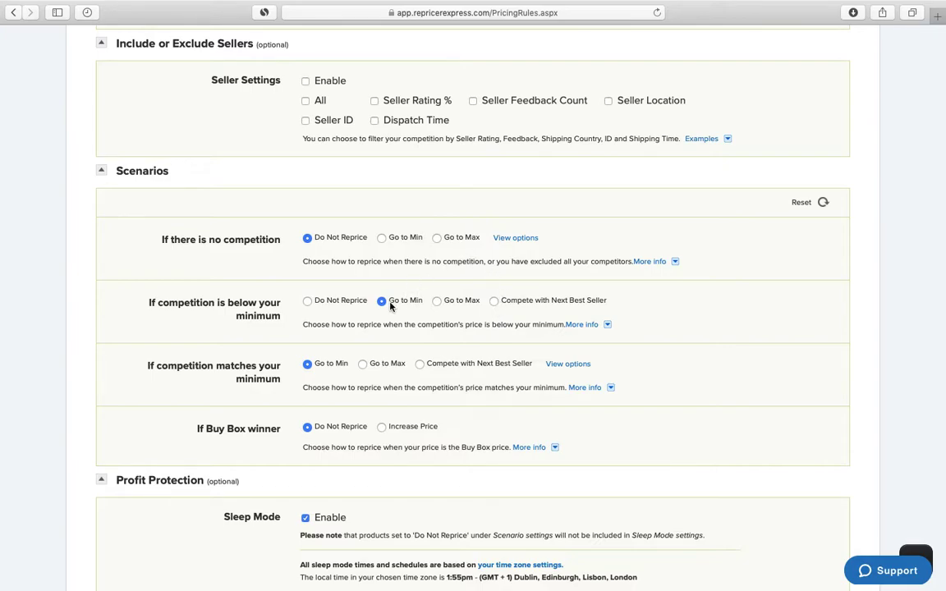
{"action": "scroll", "coordinate": [391, 306], "scroll_direction": "down", "scroll_amount": 5}
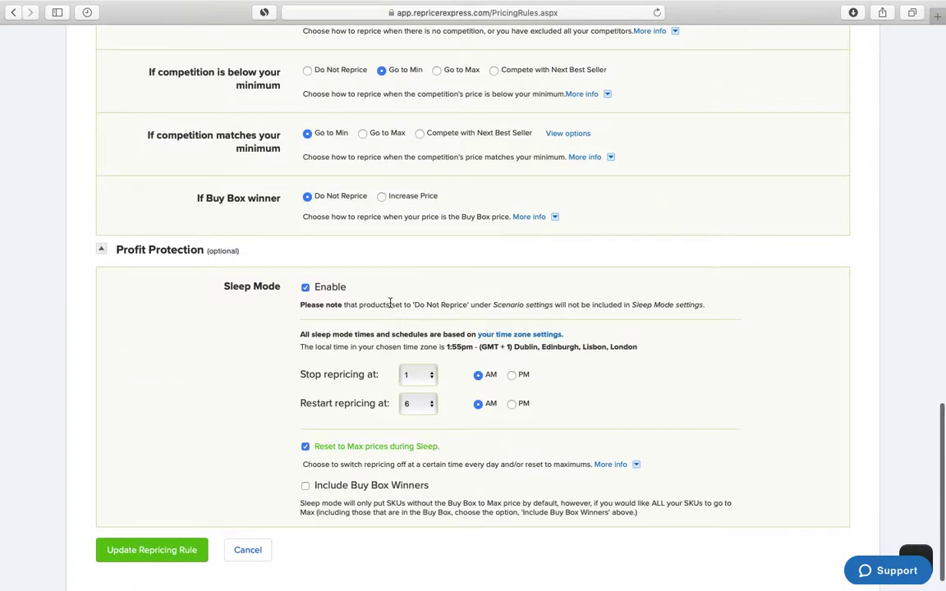
{"action": "left_click", "coordinate": [147, 550]}
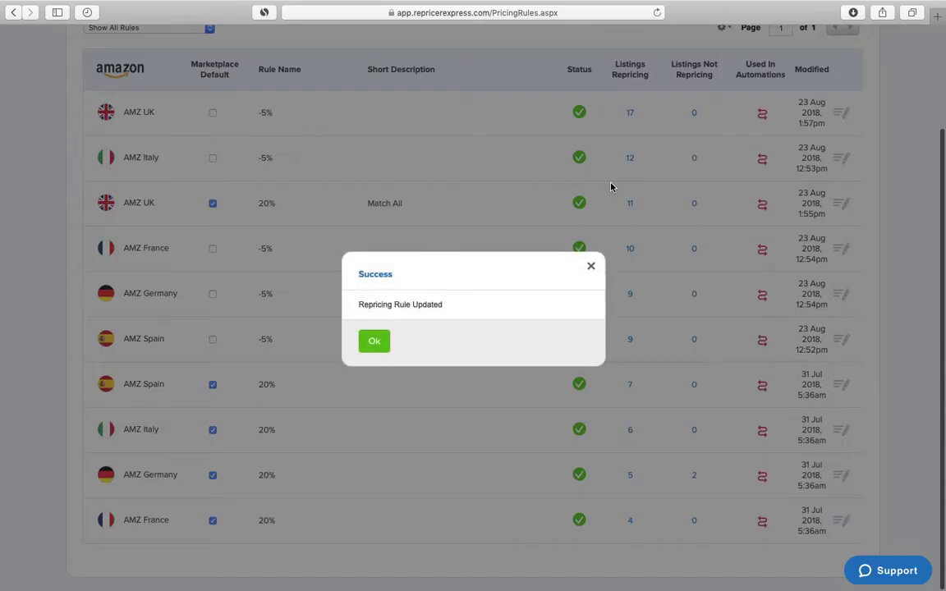
{"action": "left_click", "coordinate": [368, 347]}
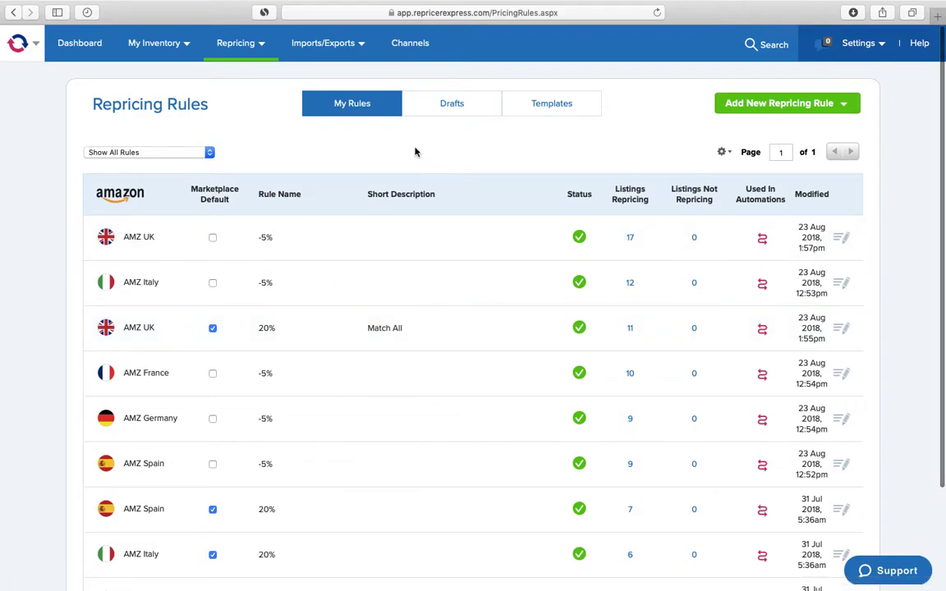
Step: Open the Automations page to view the automations set up for Amazon.co.uk
{"action": "mouse_move", "coordinate": [236, 43]}
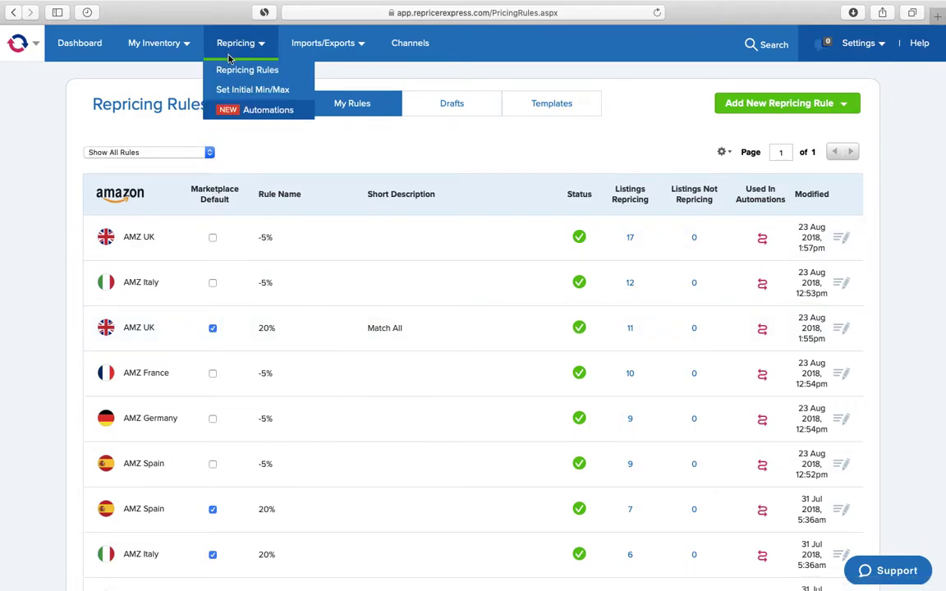
{"action": "left_click", "coordinate": [260, 115]}
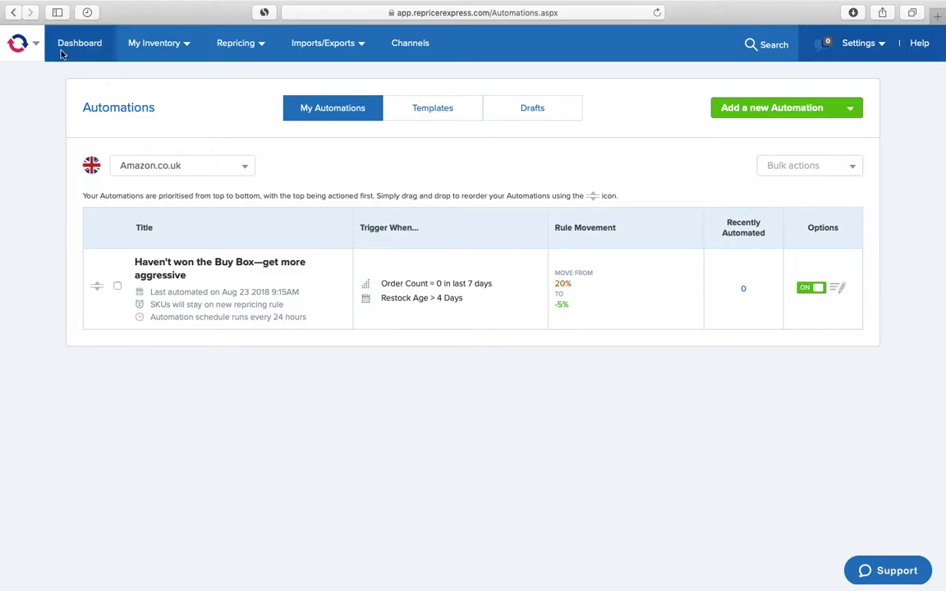
{"action": "mouse_move", "coordinate": [28, 6]}
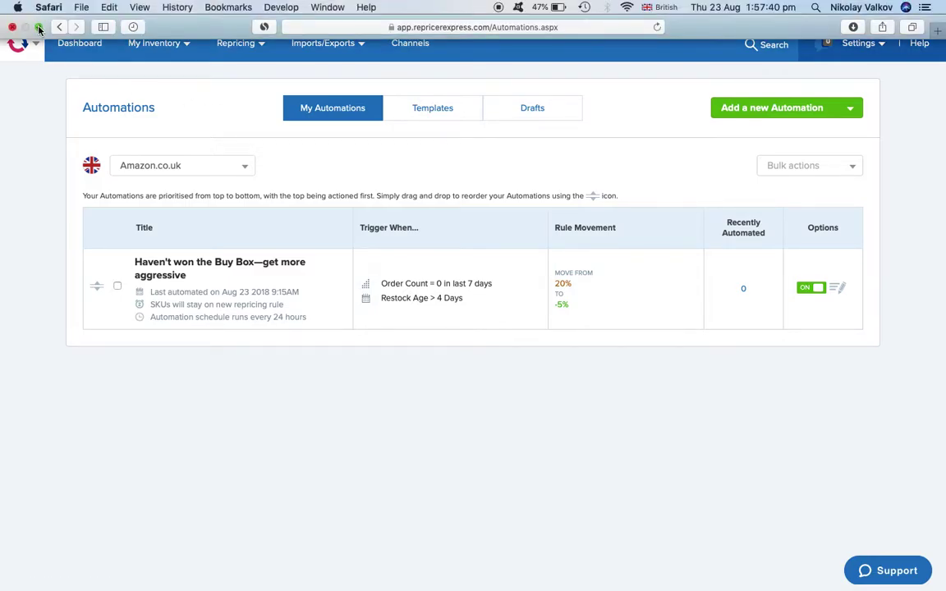
{"action": "left_click", "coordinate": [37, 26]}
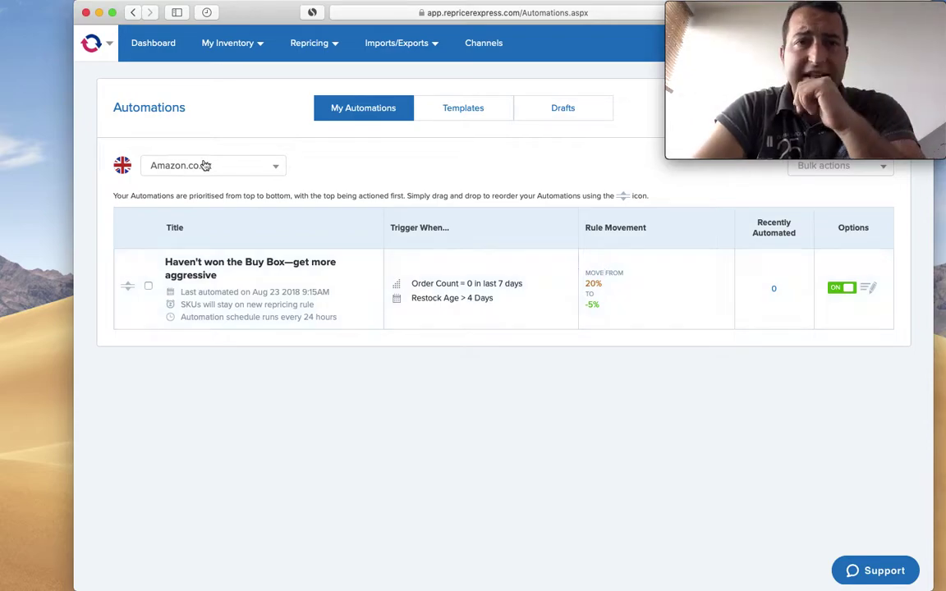
{"action": "left_click", "coordinate": [112, 12]}
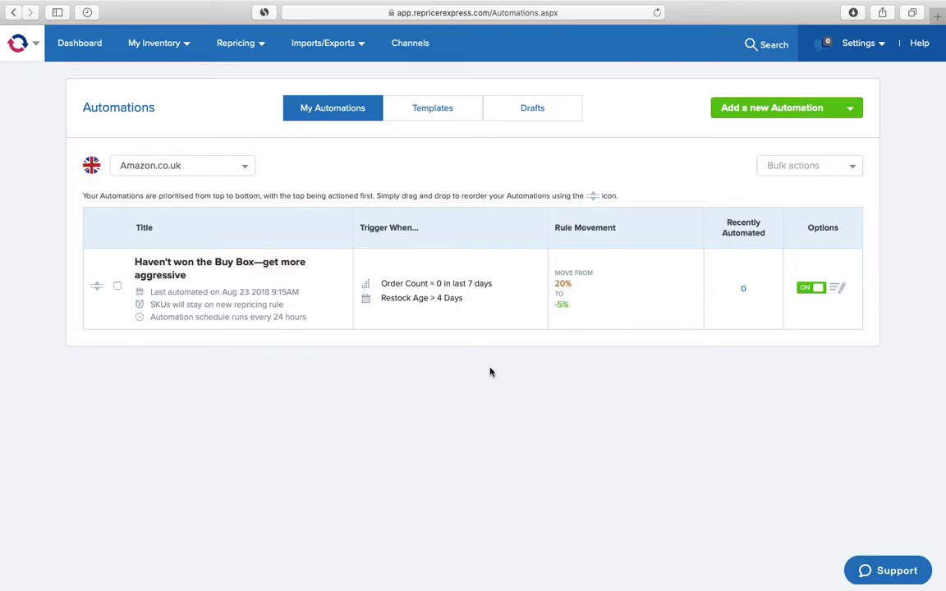
Step: Open the "Haven't won the Buy Box—get more aggressive" automation and review its order and restock age triggers and rule movements
{"action": "left_click", "coordinate": [401, 293]}
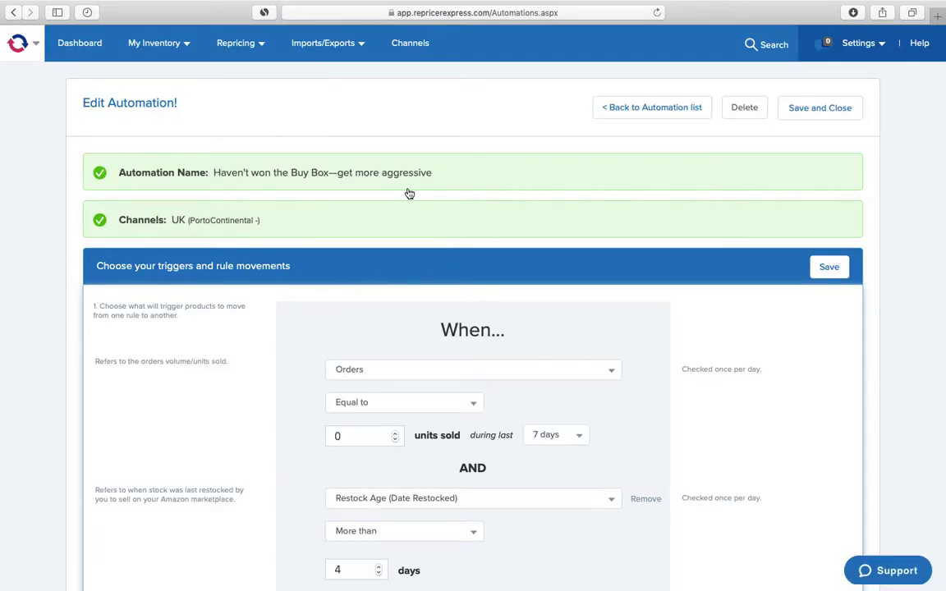
{"action": "scroll", "coordinate": [442, 333], "scroll_direction": "down", "scroll_amount": 5}
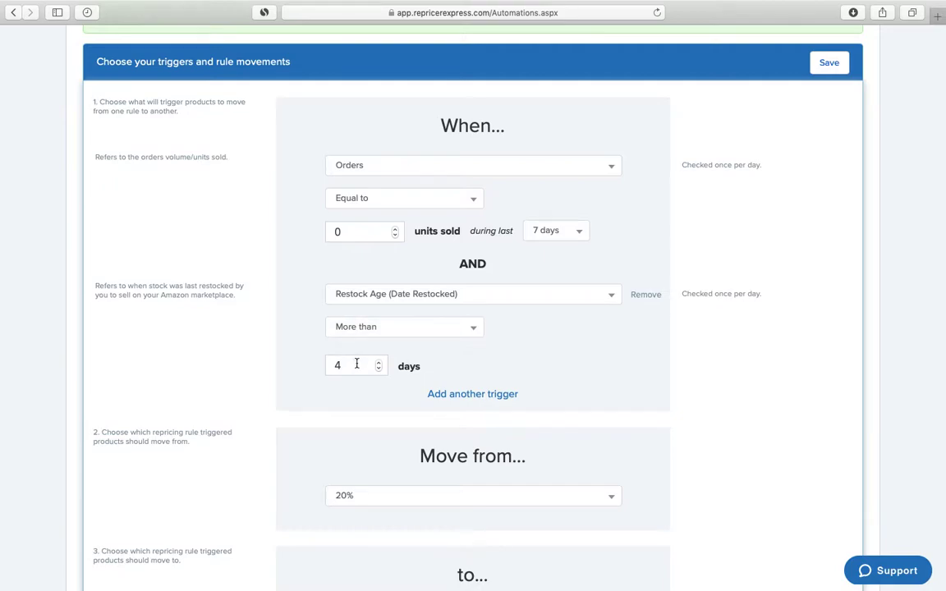
{"action": "scroll", "coordinate": [488, 298], "scroll_direction": "down", "scroll_amount": 5}
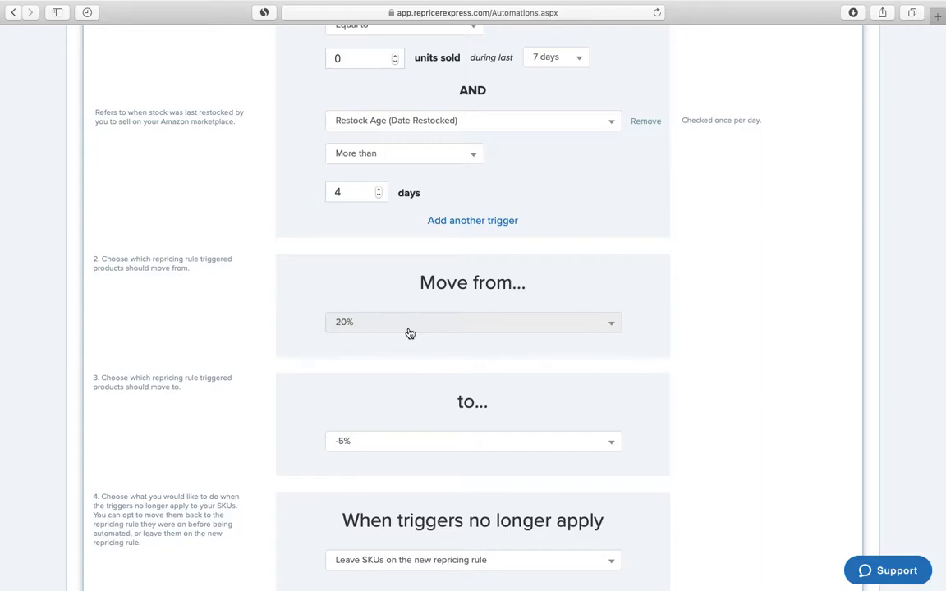
{"action": "scroll", "coordinate": [421, 388], "scroll_direction": "down", "scroll_amount": 3}
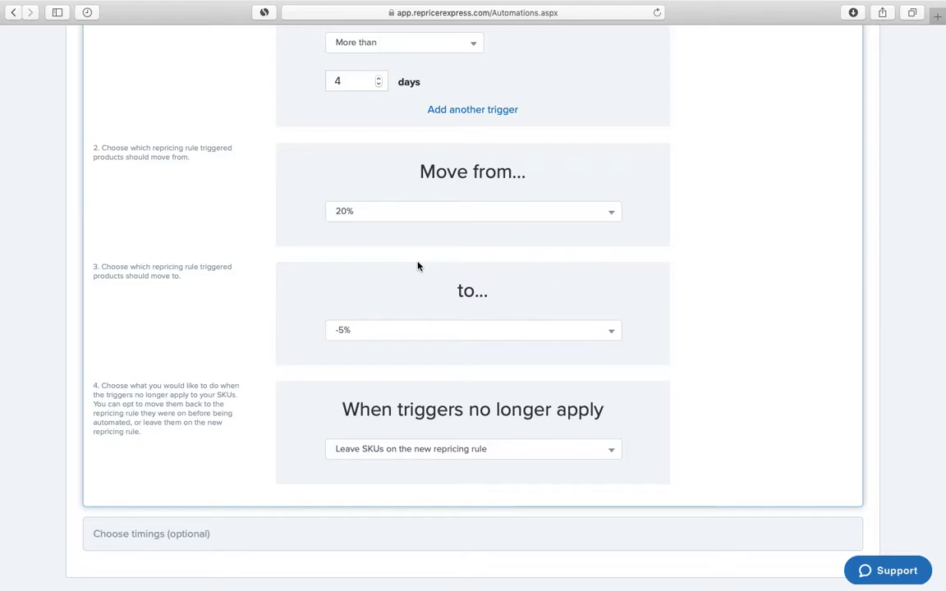
{"action": "scroll", "coordinate": [399, 259], "scroll_direction": "up", "scroll_amount": 3}
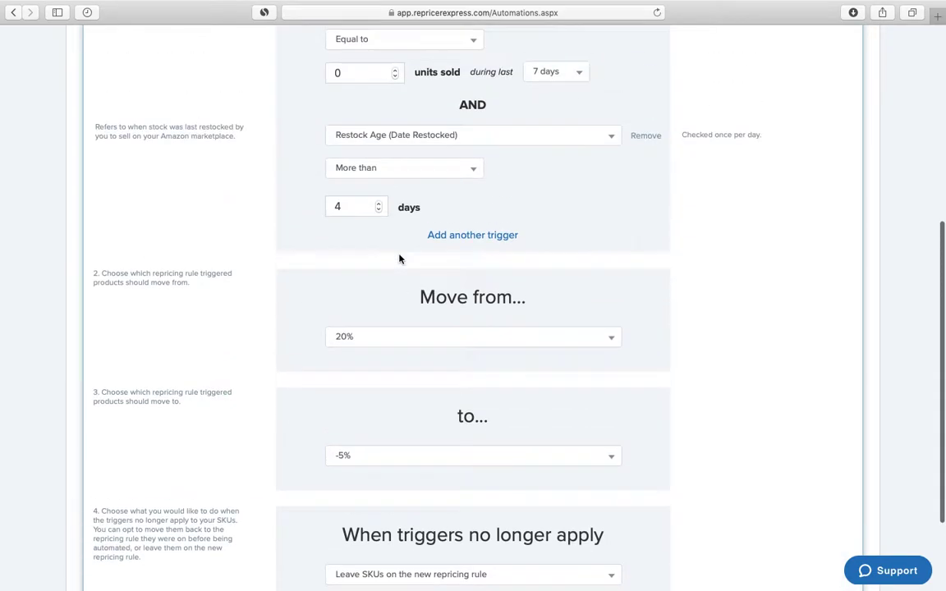
Step: Choose 'Leave SKUs on the new repricing rule' for when triggers no longer apply, and save the automation's triggers and rule movements
{"action": "scroll", "coordinate": [400, 260], "scroll_direction": "up", "scroll_amount": 2}
{"action": "scroll", "coordinate": [445, 398], "scroll_direction": "down", "scroll_amount": 3}
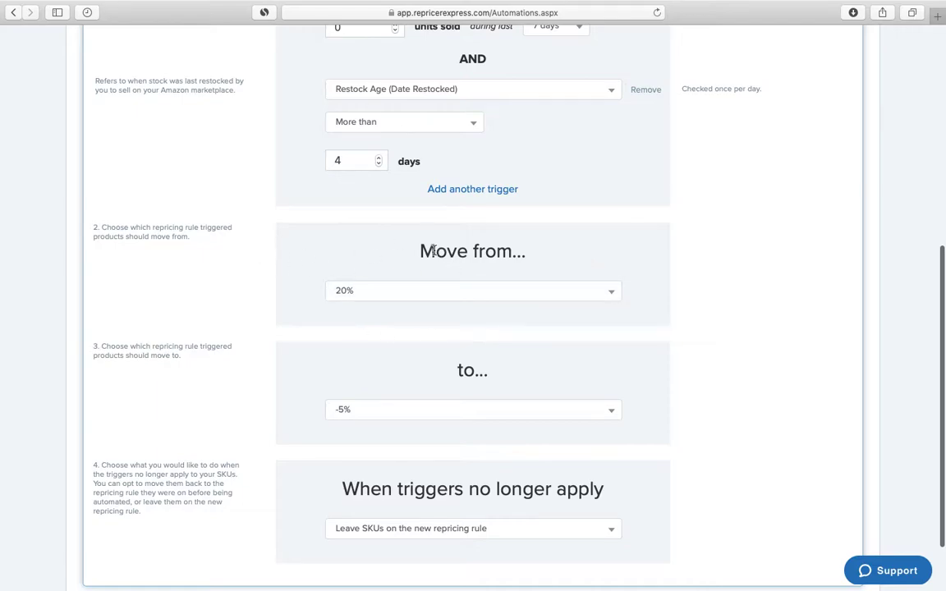
{"action": "scroll", "coordinate": [392, 221], "scroll_direction": "up", "scroll_amount": 2}
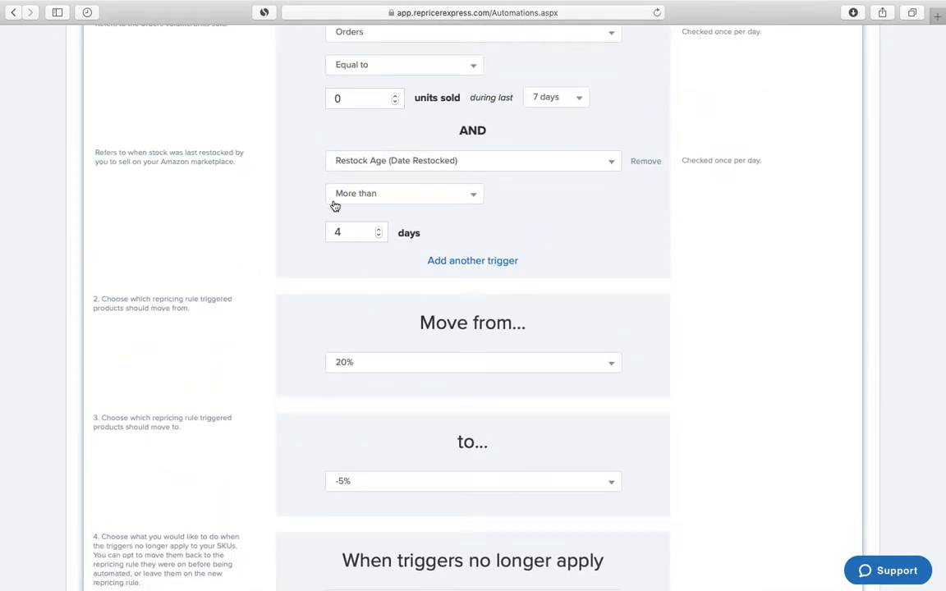
{"action": "scroll", "coordinate": [469, 307], "scroll_direction": "down", "scroll_amount": 2}
{"action": "scroll", "coordinate": [469, 307], "scroll_direction": "down", "scroll_amount": 1}
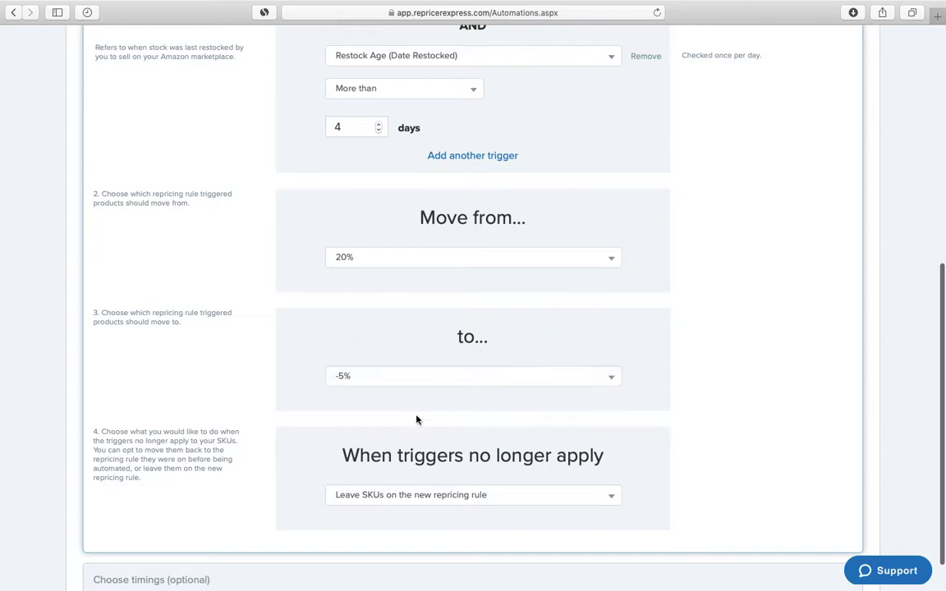
{"action": "scroll", "coordinate": [415, 418], "scroll_direction": "down", "scroll_amount": 2}
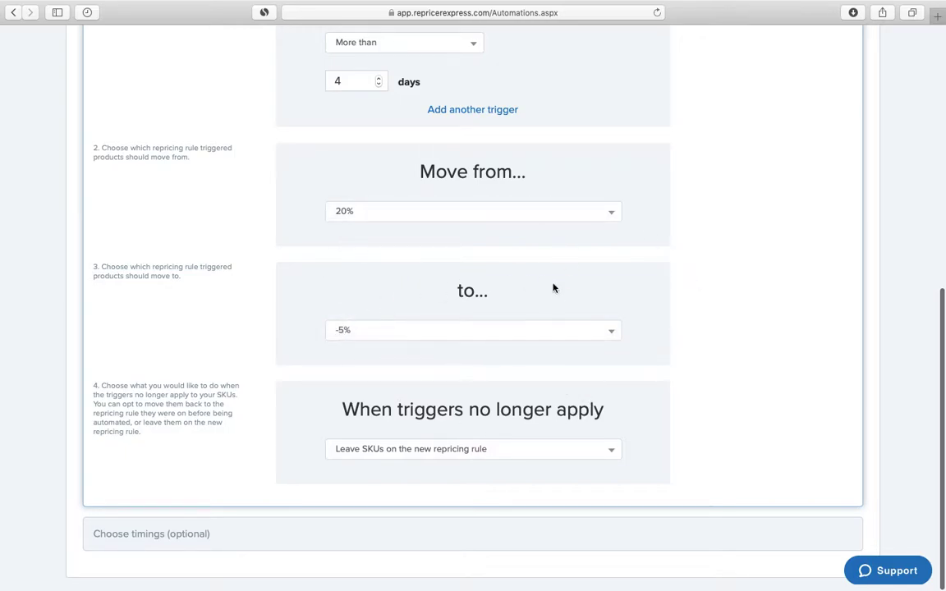
{"action": "left_click", "coordinate": [468, 457]}
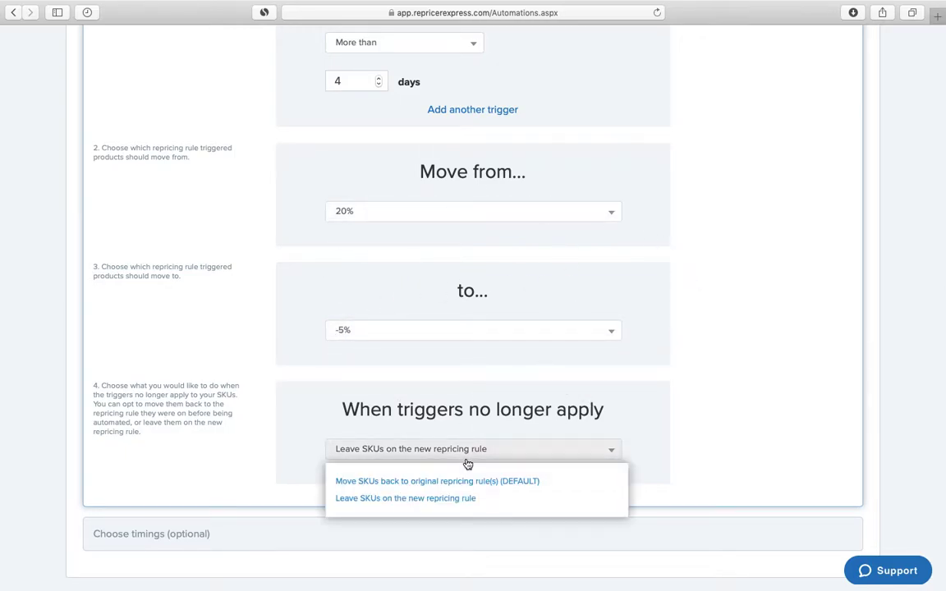
{"action": "left_click", "coordinate": [398, 497]}
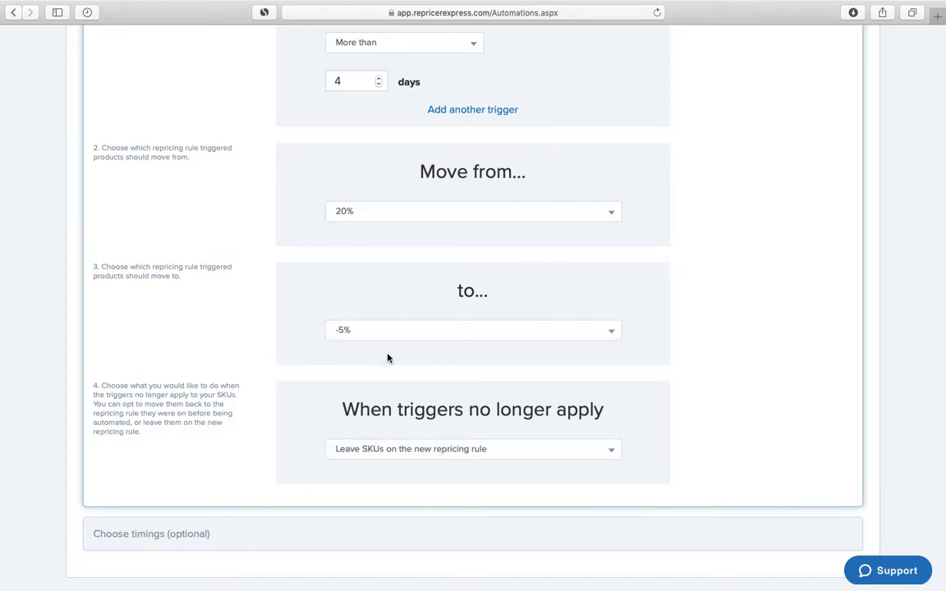
{"action": "scroll", "coordinate": [766, 297], "scroll_direction": "up", "scroll_amount": 10}
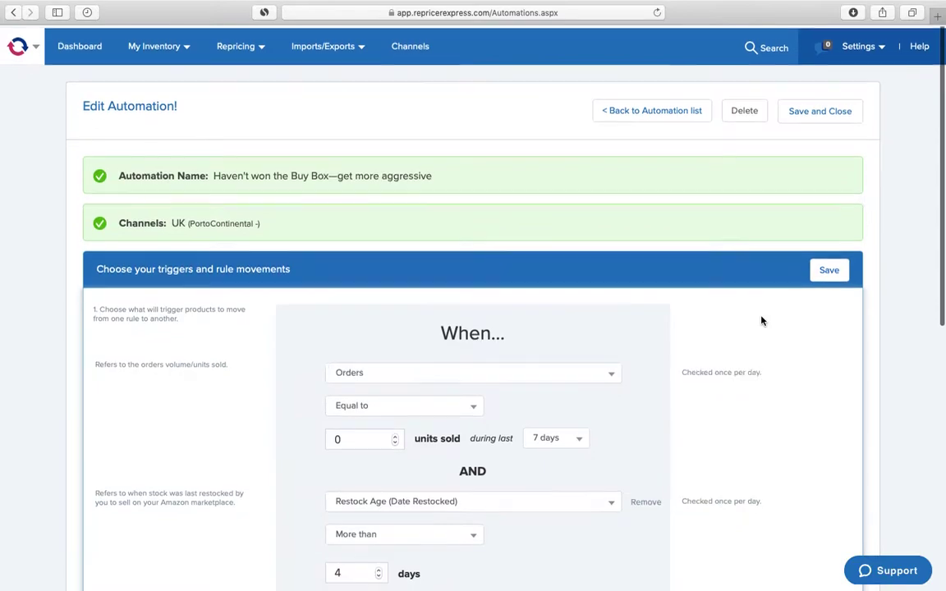
{"action": "left_click", "coordinate": [830, 268]}
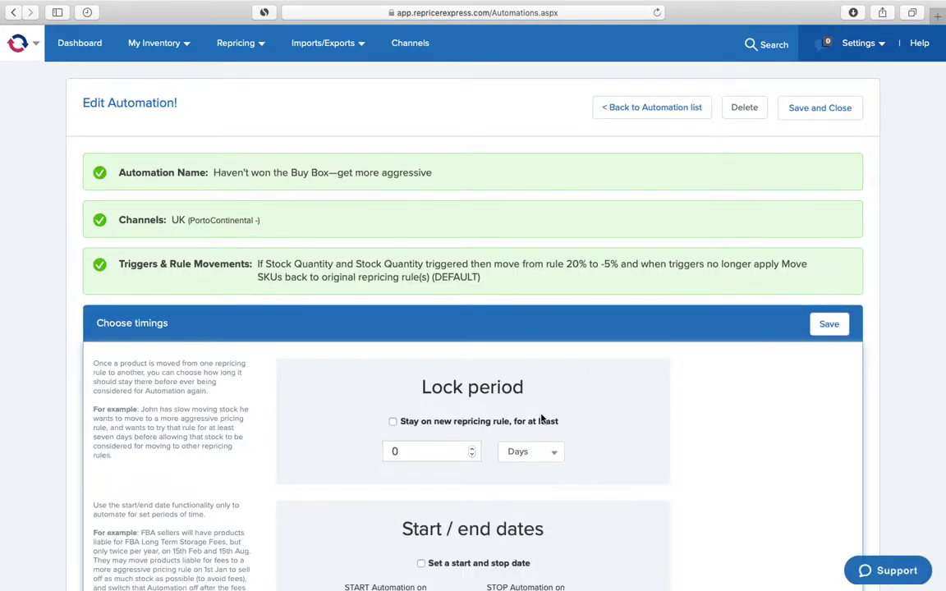
Step: Save the automation's optional timings without a lock period or start and end dates, and save and close the automation
{"action": "scroll", "coordinate": [543, 419], "scroll_direction": "down", "scroll_amount": 3}
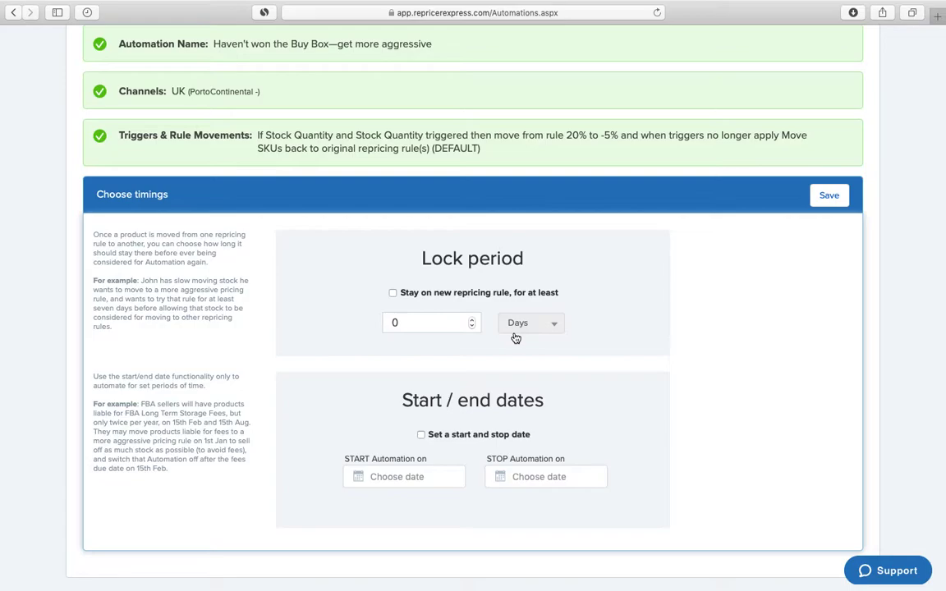
{"action": "left_click", "coordinate": [829, 197]}
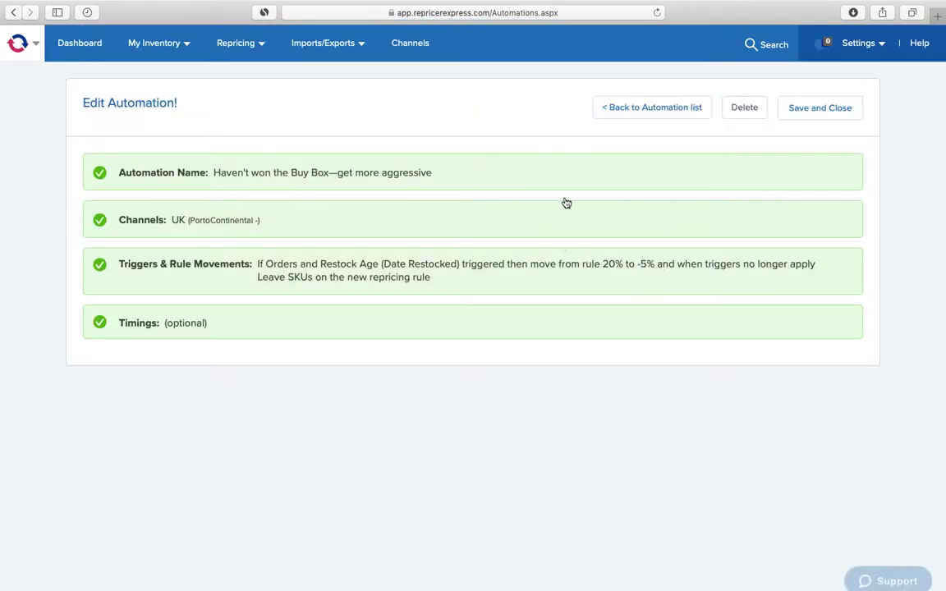
{"action": "left_click", "coordinate": [624, 115]}
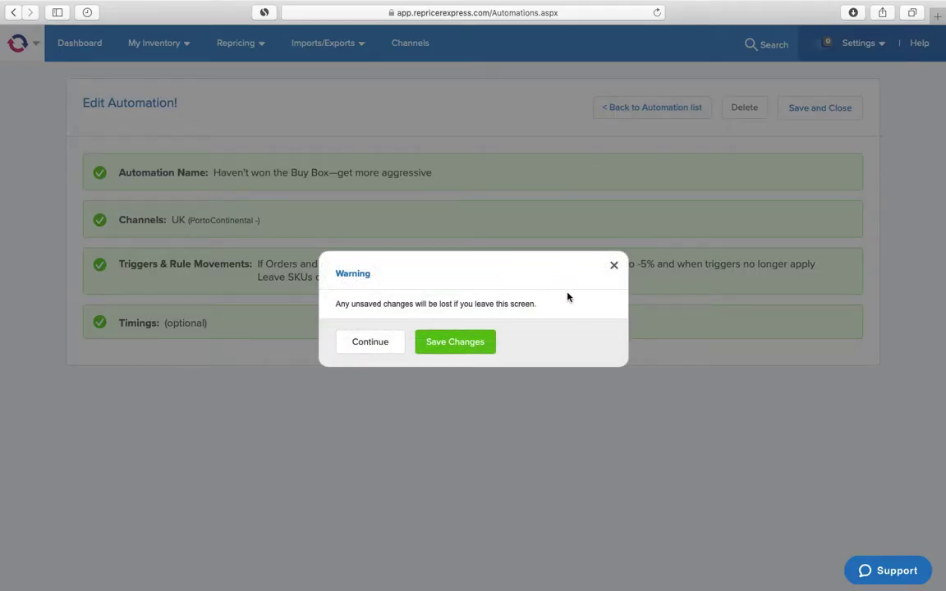
{"action": "left_click", "coordinate": [613, 267]}
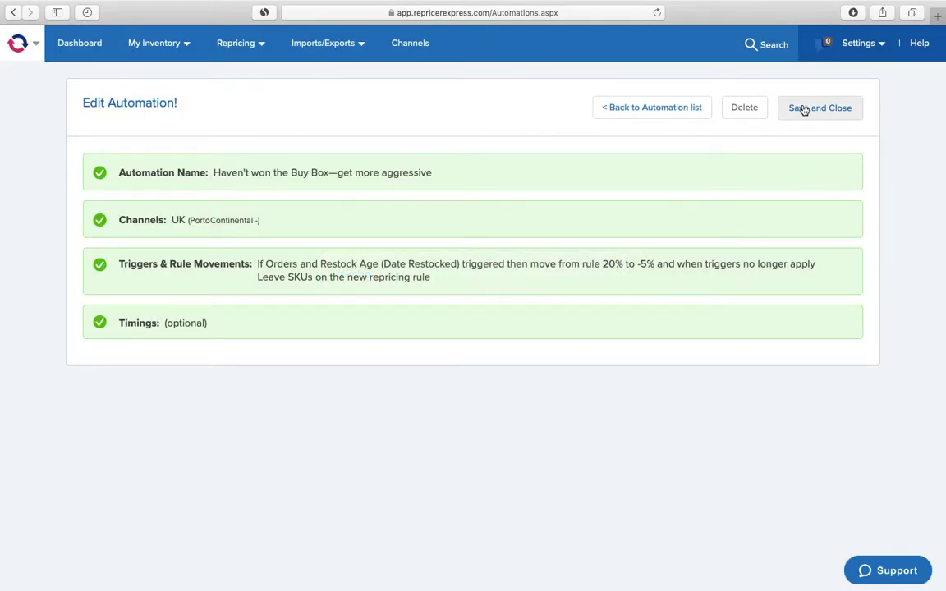
{"action": "left_click", "coordinate": [804, 110]}
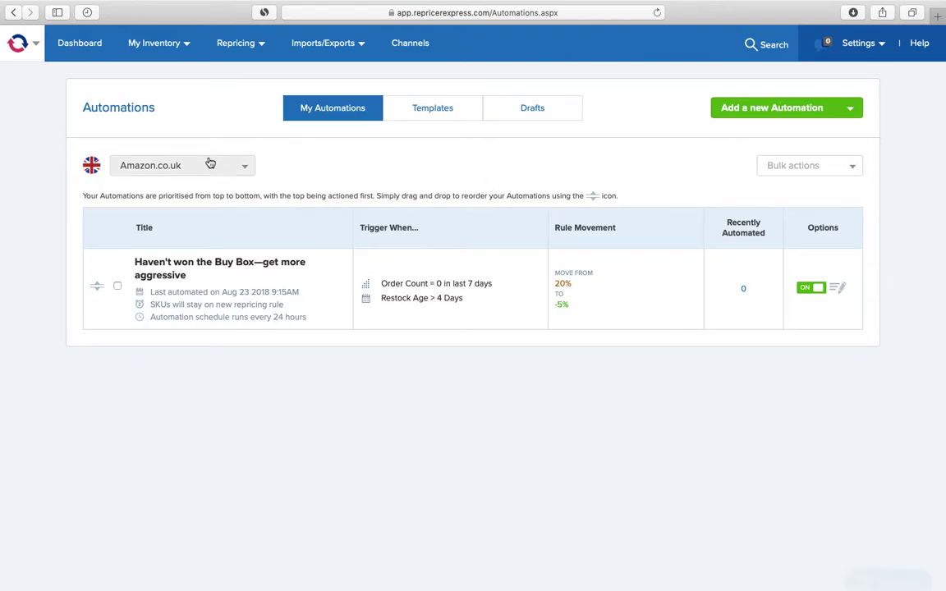
Step: Open the dashboard and examine the sales figures, including sales for the last 30 days and sales by channel
{"action": "left_click", "coordinate": [211, 167]}
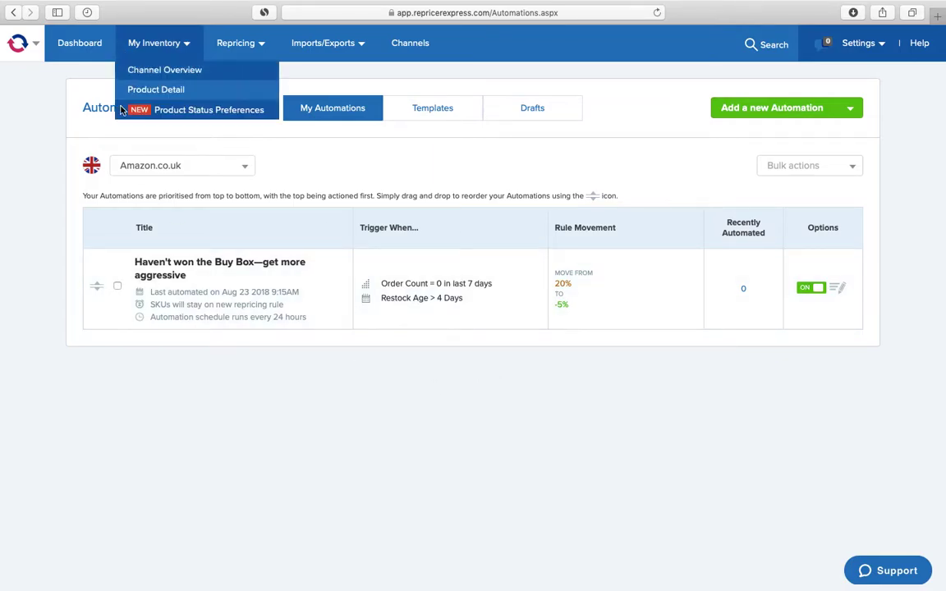
{"action": "mouse_move", "coordinate": [235, 48]}
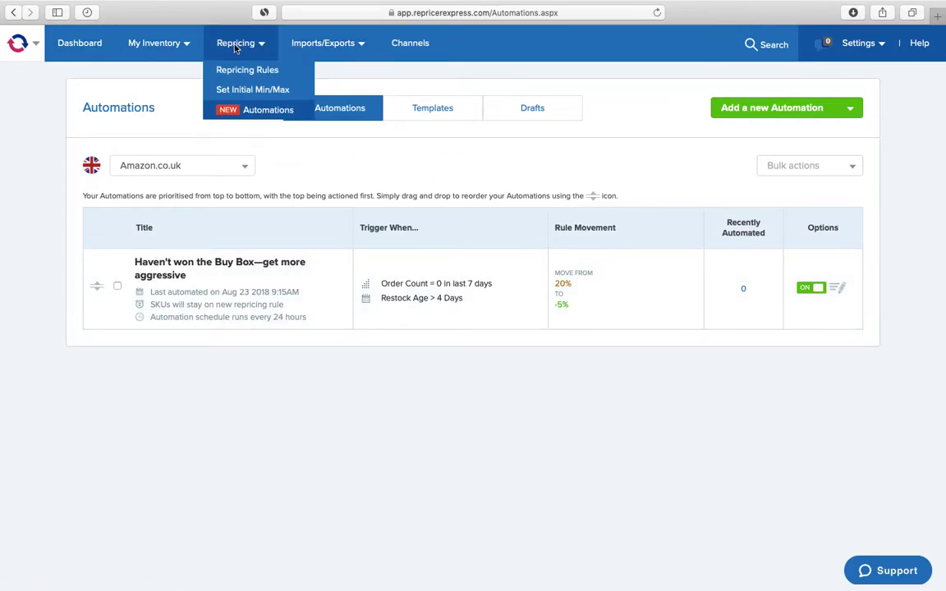
{"action": "left_click", "coordinate": [76, 45]}
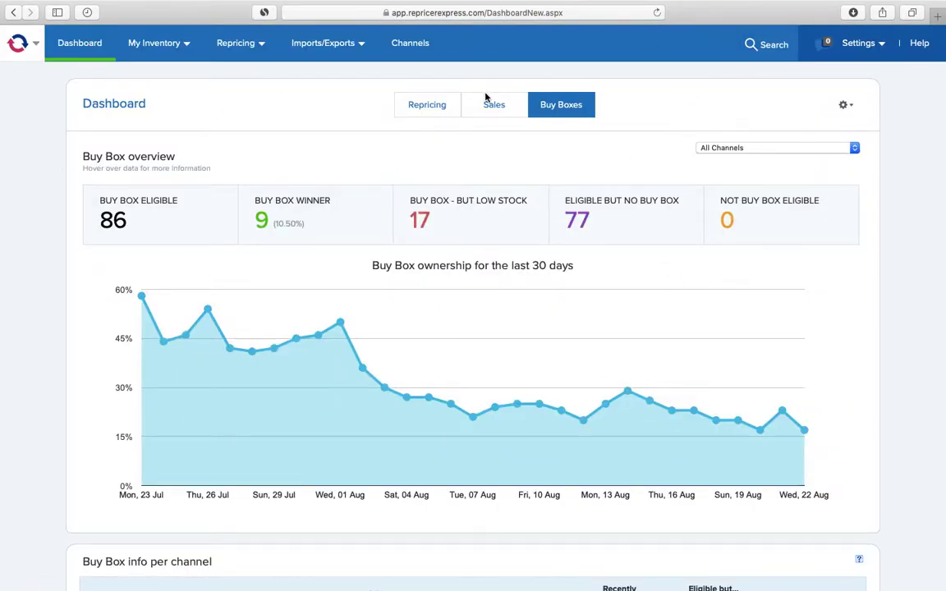
{"action": "left_click", "coordinate": [493, 110]}
{"action": "scroll", "coordinate": [496, 313], "scroll_direction": "down", "scroll_amount": 10}
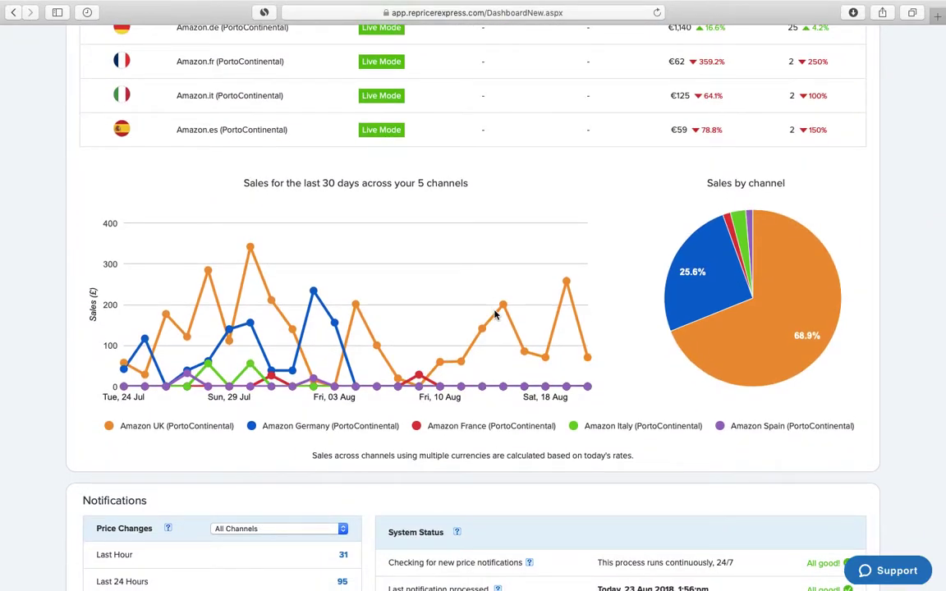
{"action": "scroll", "coordinate": [497, 321], "scroll_direction": "up", "scroll_amount": 10}
Step: Open the repricing rules list and compare the -5% and 20% rules across the Amazon marketplaces
{"action": "mouse_move", "coordinate": [238, 43]}
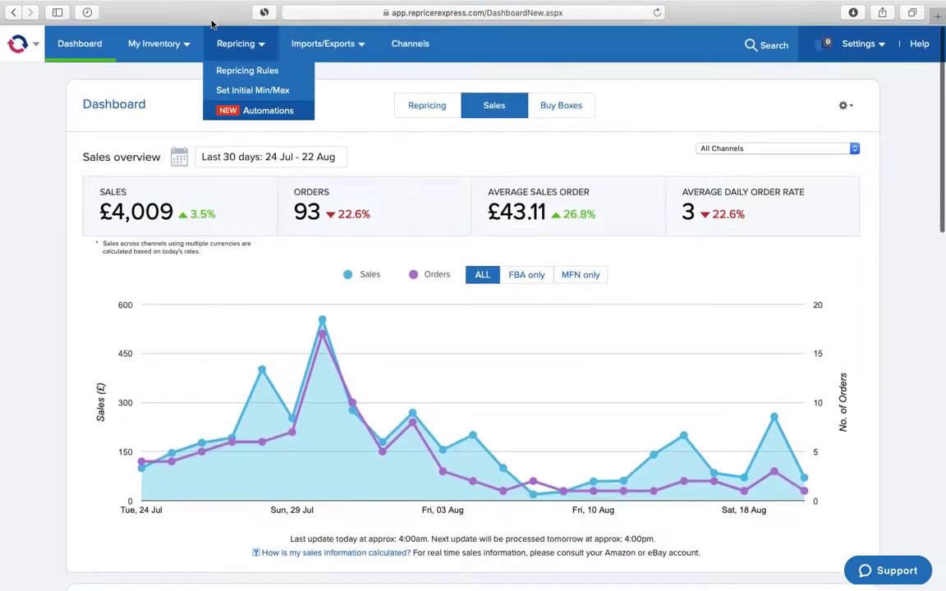
{"action": "left_click", "coordinate": [246, 72]}
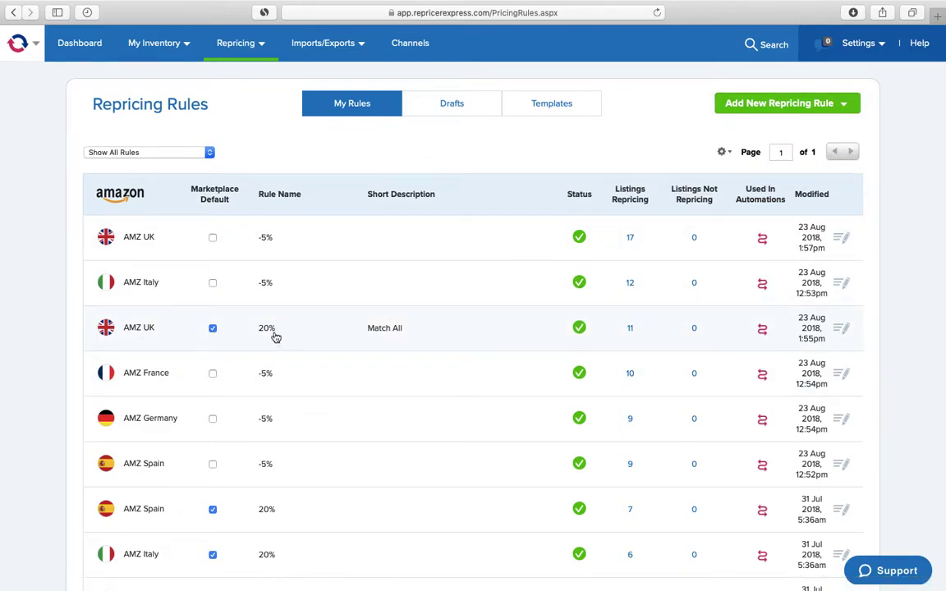
{"action": "scroll", "coordinate": [275, 337], "scroll_direction": "down", "scroll_amount": 3}
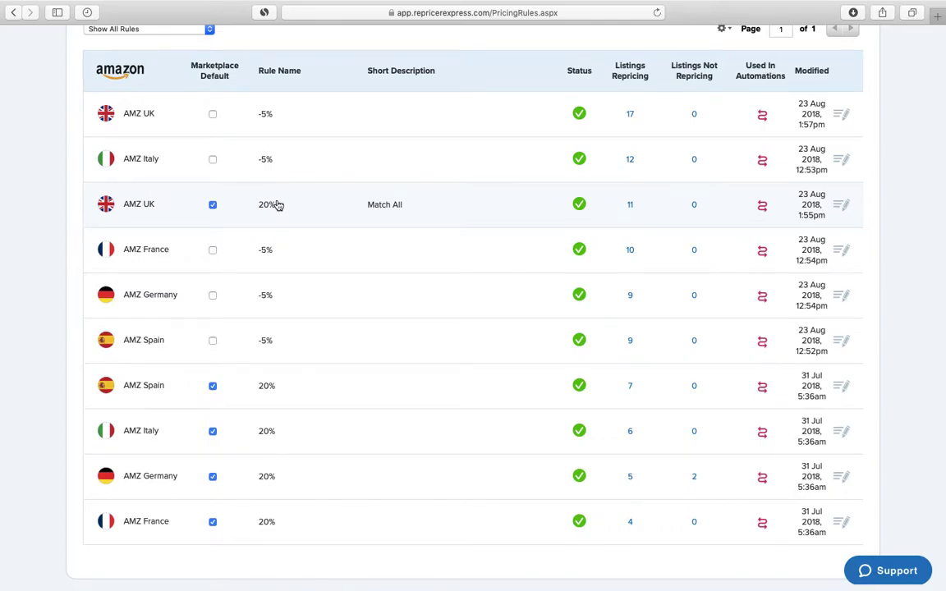
{"action": "scroll", "coordinate": [277, 205], "scroll_direction": "up", "scroll_amount": 3}
{"action": "scroll", "coordinate": [277, 204], "scroll_direction": "down", "scroll_amount": 2}
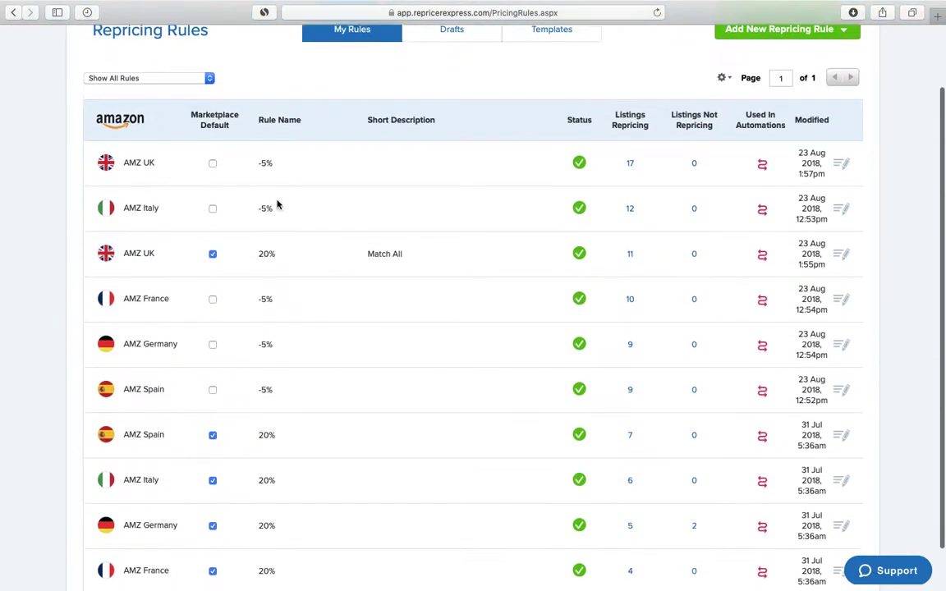
{"action": "scroll", "coordinate": [277, 204], "scroll_direction": "down", "scroll_amount": 1}
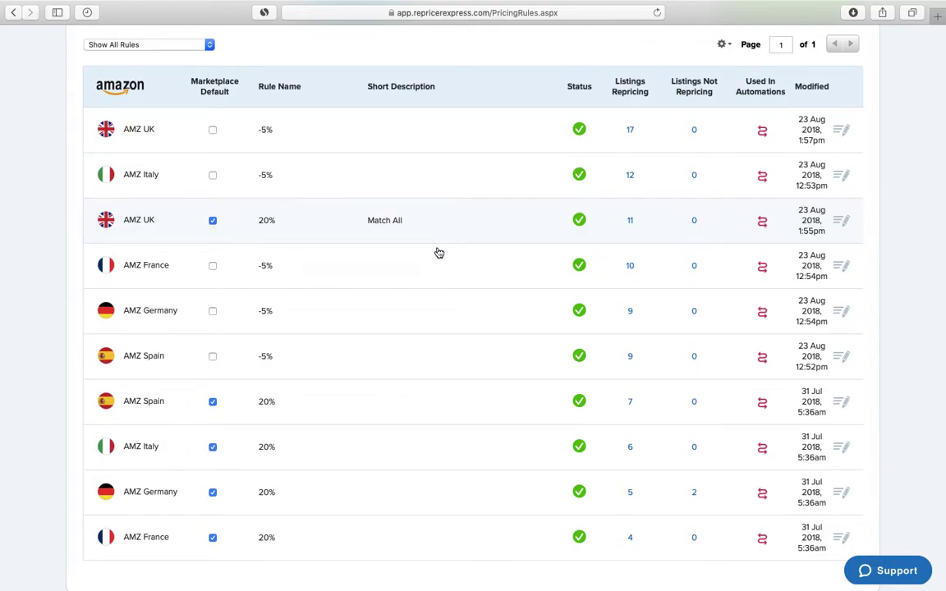
{"action": "scroll", "coordinate": [259, 201], "scroll_direction": "up", "scroll_amount": 3}
Step: Switch to Chrome, open Amazon.co.uk in a new tab and open the Haynes JE01 Build Your Own Jet Engine Toy listing
{"action": "mouse_move", "coordinate": [178, 43]}
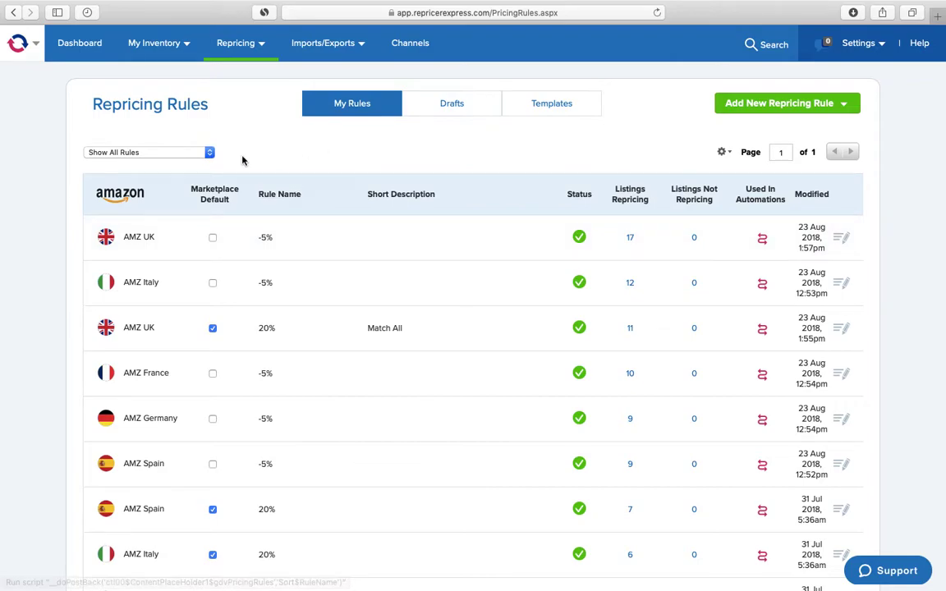
{"action": "left_click", "coordinate": [14, 55]}
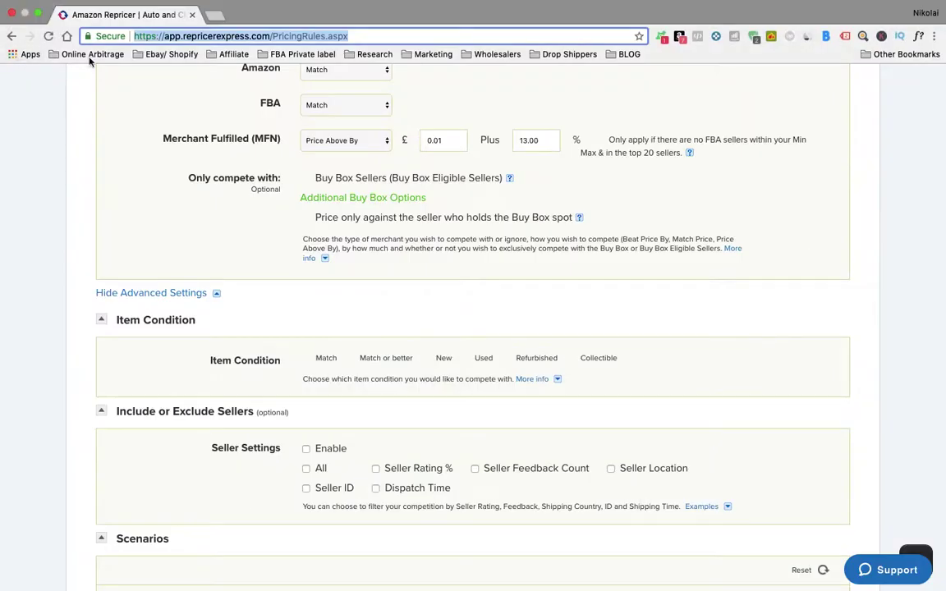
{"action": "left_click", "coordinate": [216, 22]}
{"action": "type", "text": "amazon"}
{"action": "key", "text": "Return"}
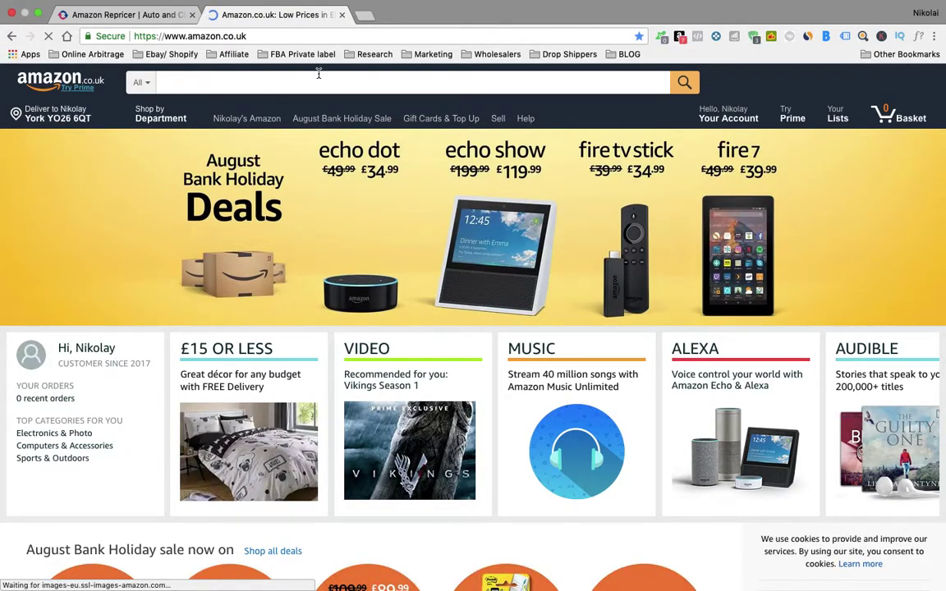
{"action": "scroll", "coordinate": [339, 304], "scroll_direction": "down", "scroll_amount": 9}
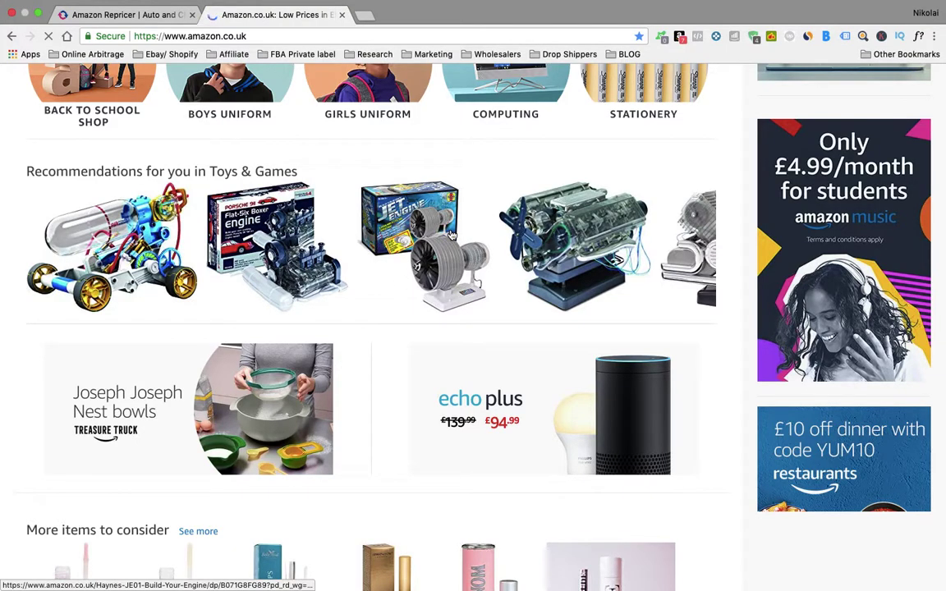
{"action": "left_click", "coordinate": [451, 235]}
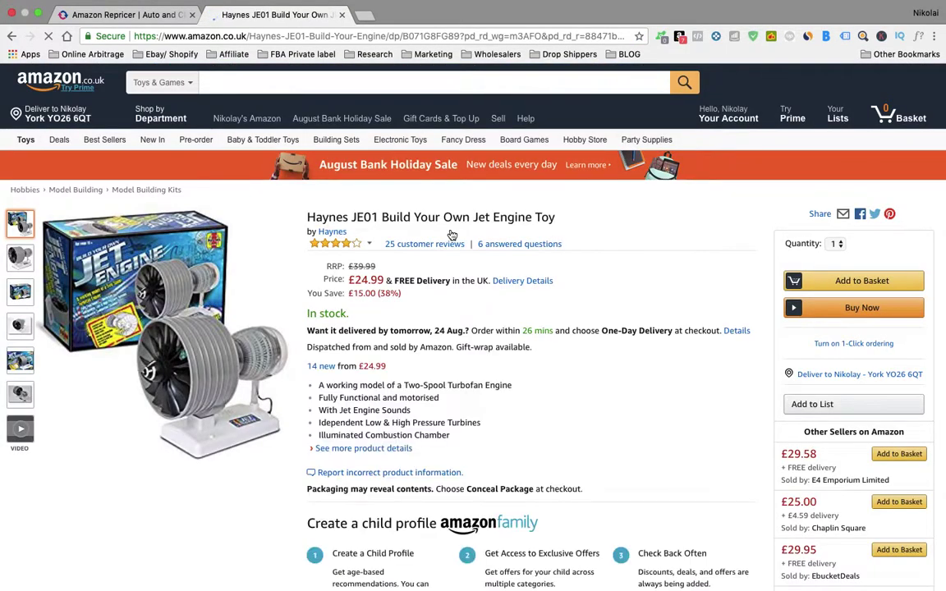
Step: Set the BuyBotPro buy price to £10 for the jet engine toy, run the analysis and examine its ROI and profit
{"action": "scroll", "coordinate": [781, 345], "scroll_direction": "down", "scroll_amount": 3}
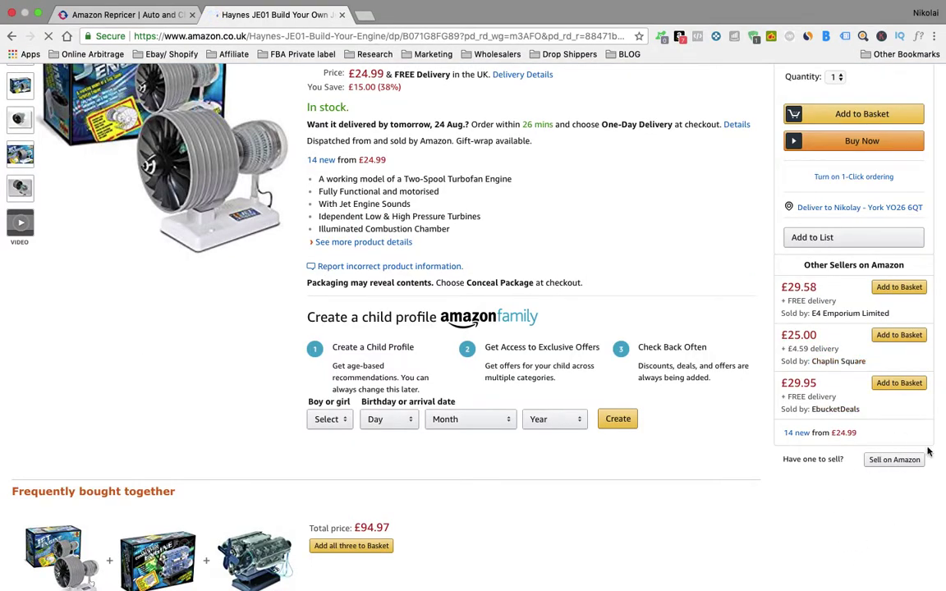
{"action": "scroll", "coordinate": [838, 312], "scroll_direction": "up", "scroll_amount": 3}
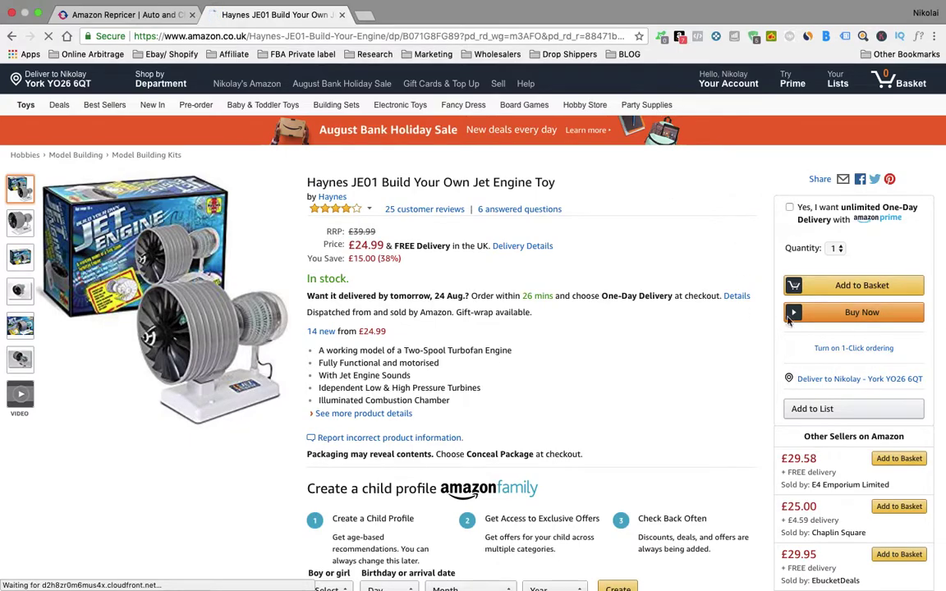
{"action": "left_click", "coordinate": [828, 347]}
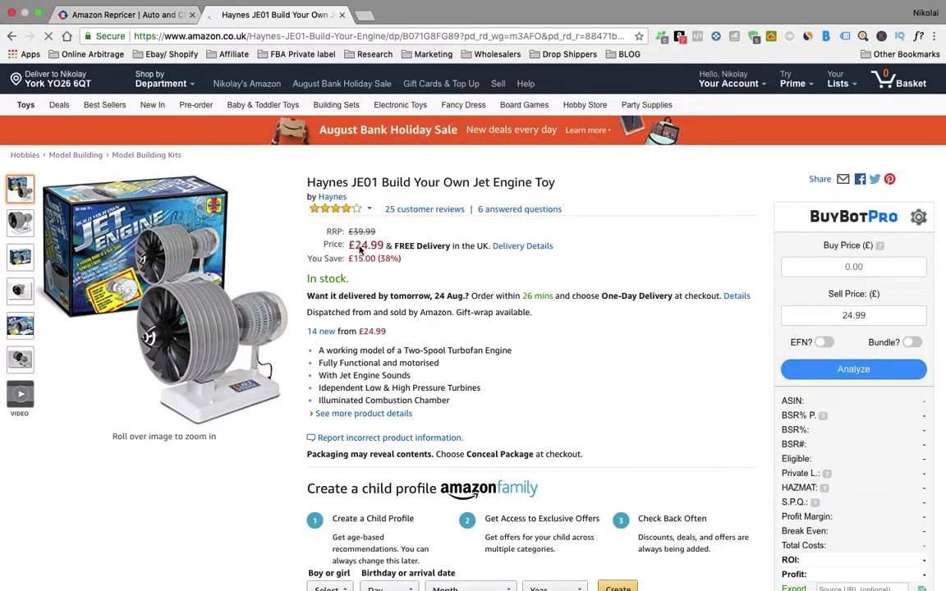
{"action": "left_click", "coordinate": [854, 268]}
{"action": "type", "text": "10"}
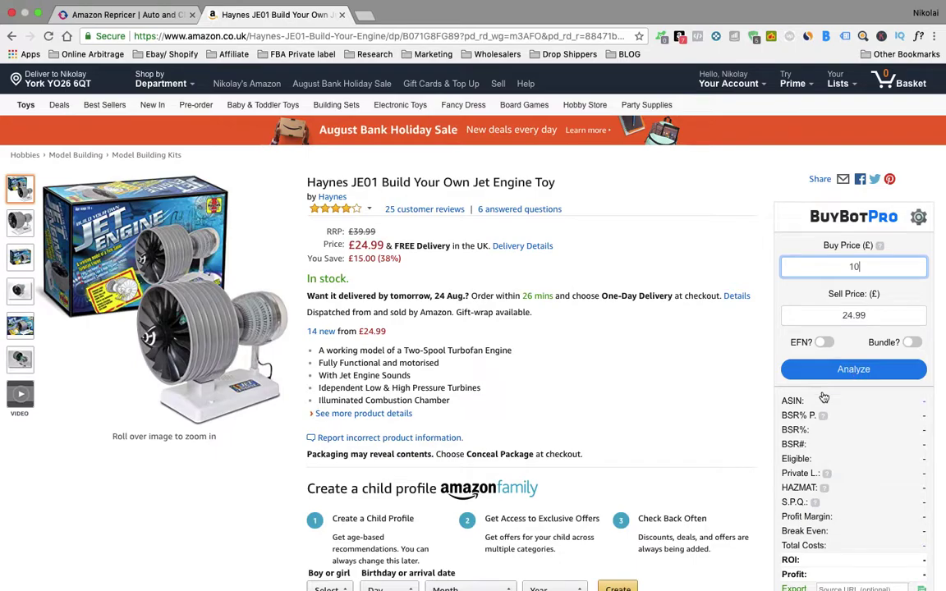
{"action": "left_click", "coordinate": [841, 366]}
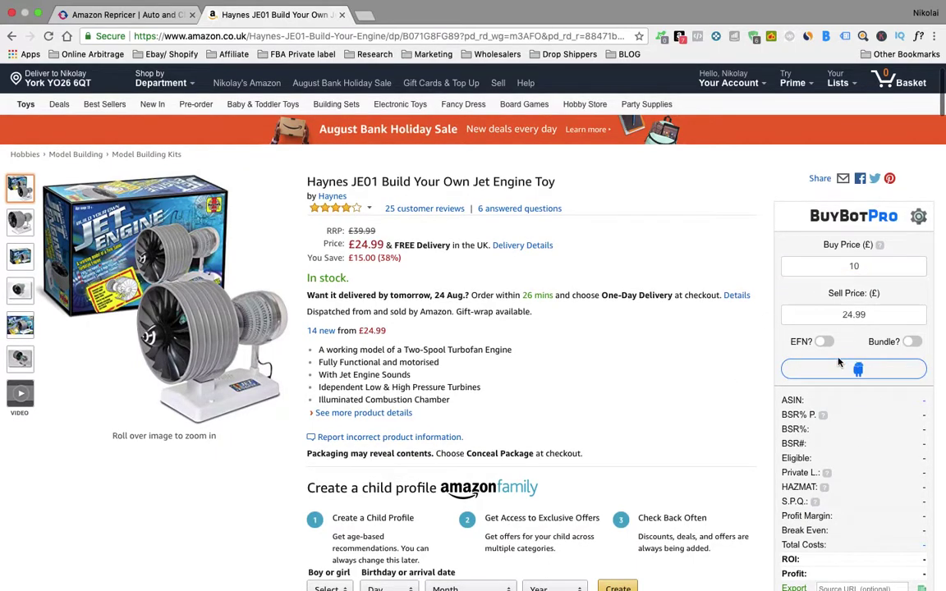
{"action": "scroll", "coordinate": [839, 363], "scroll_direction": "down", "scroll_amount": 2}
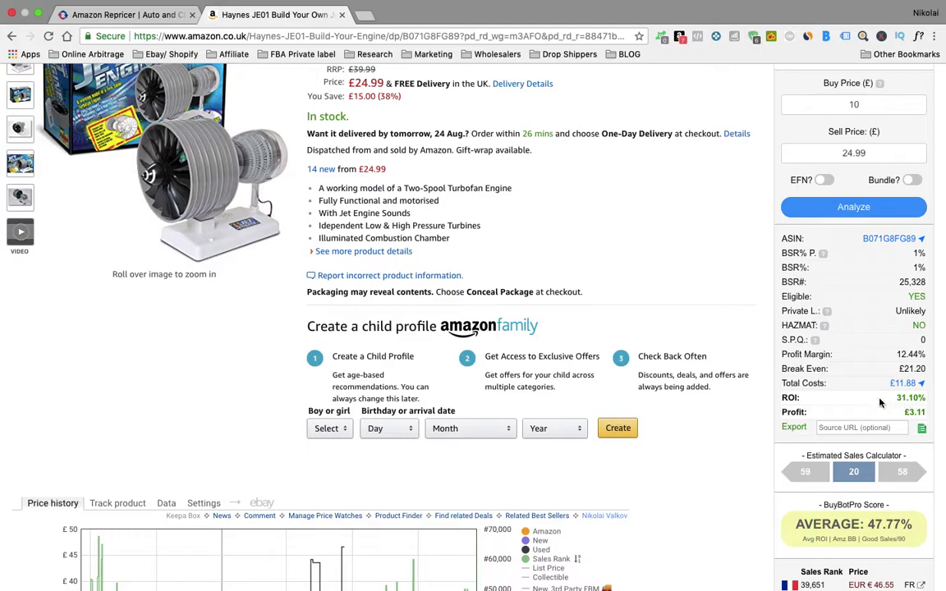
Step: Set the jet engine toy's BuyBotPro sell price to £23.99
{"action": "left_click", "coordinate": [853, 156]}
{"action": "key", "text": "BackSpace"}
{"action": "type", "text": "2"}
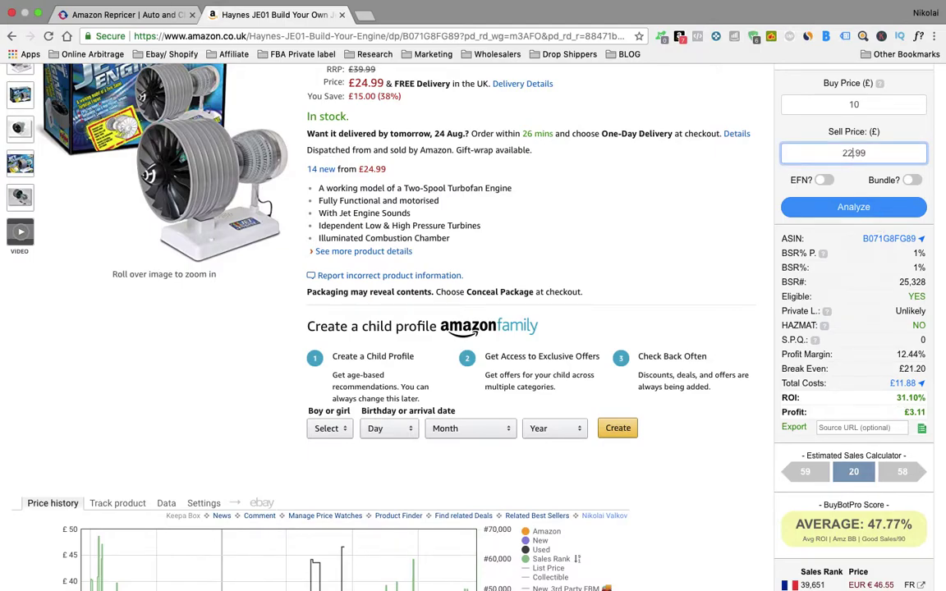
{"action": "key", "text": "BackSpace"}
{"action": "type", "text": "3"}
{"action": "key", "text": "Right"}
{"action": "key", "text": "Right"}
{"action": "key", "text": "Right"}
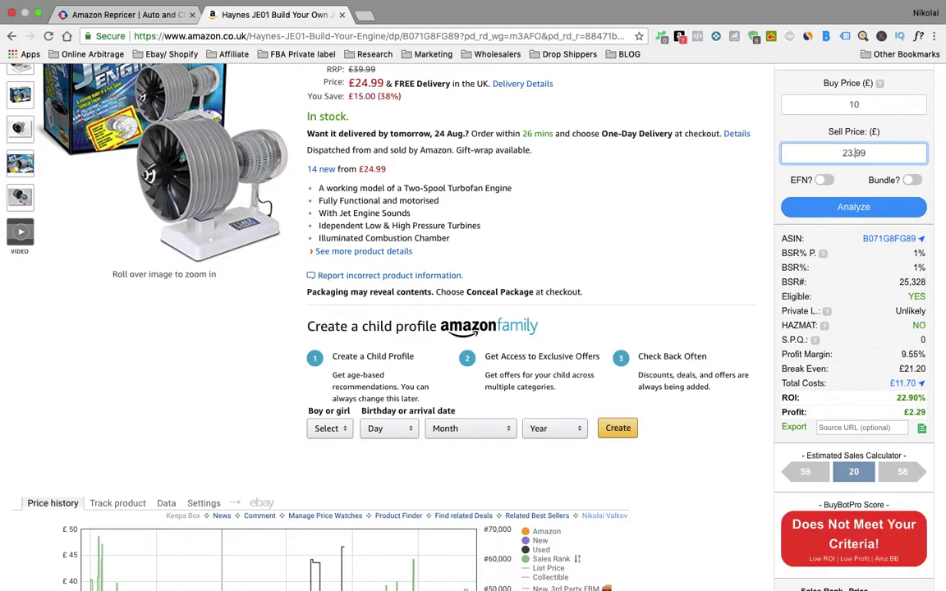
Step: Try different pence values in the jet engine toy's BuyBotPro sell price: 50, 60, 70, 65 and finally 64
{"action": "key", "text": "BackSpace"}
{"action": "key", "text": "BackSpace"}
{"action": "type", "text": "50"}
{"action": "key", "text": "BackSpace"}
{"action": "key", "text": "BackSpace"}
{"action": "type", "text": "60"}
{"action": "key", "text": "BackSpace"}
{"action": "key", "text": "BackSpace"}
{"action": "type", "text": "70"}
{"action": "key", "text": "BackSpace"}
{"action": "key", "text": "BackSpace"}
{"action": "type", "text": "65"}
{"action": "key", "text": "BackSpace"}
{"action": "type", "text": "4"}
Step: Return to RepricerExpress, review the dashboard from the Buy Box overview to the subscription plan, and open the inventory's channel overview
{"action": "key", "text": "ctrl+shift+Tab"}
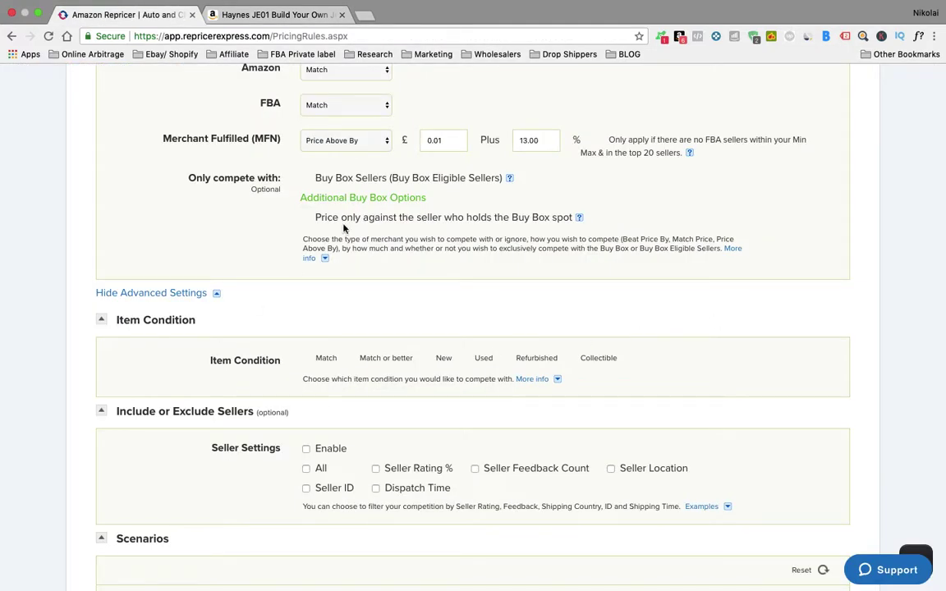
{"action": "scroll", "coordinate": [317, 228], "scroll_direction": "up", "scroll_amount": 15}
{"action": "left_click", "coordinate": [82, 80]}
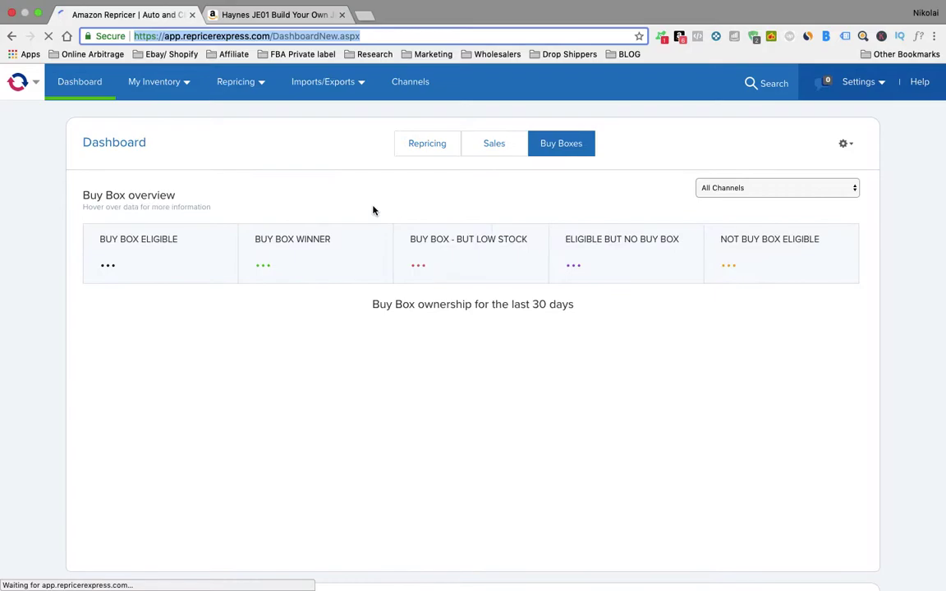
{"action": "scroll", "coordinate": [373, 211], "scroll_direction": "down", "scroll_amount": 5}
{"action": "scroll", "coordinate": [373, 210], "scroll_direction": "down", "scroll_amount": 5}
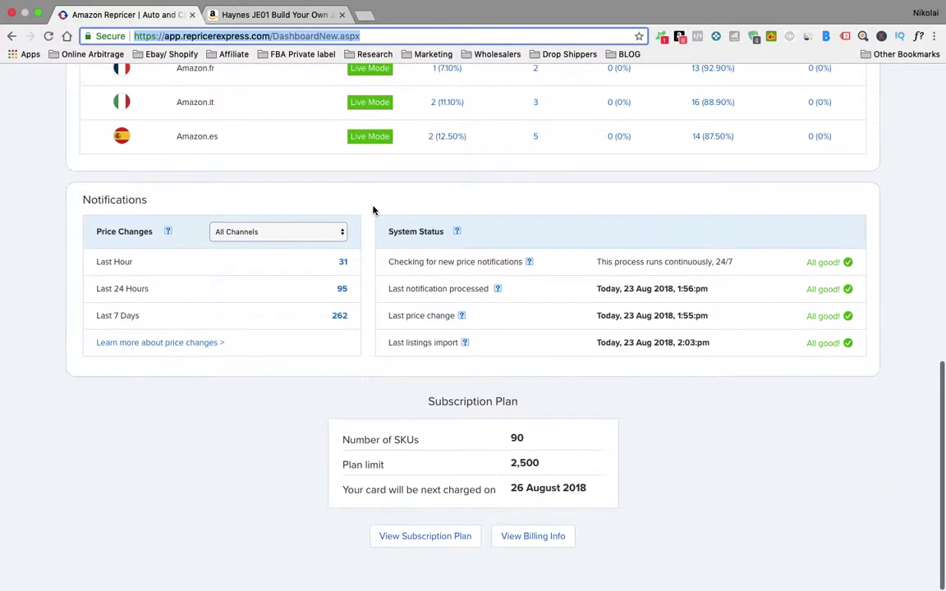
{"action": "scroll", "coordinate": [373, 210], "scroll_direction": "up", "scroll_amount": 15}
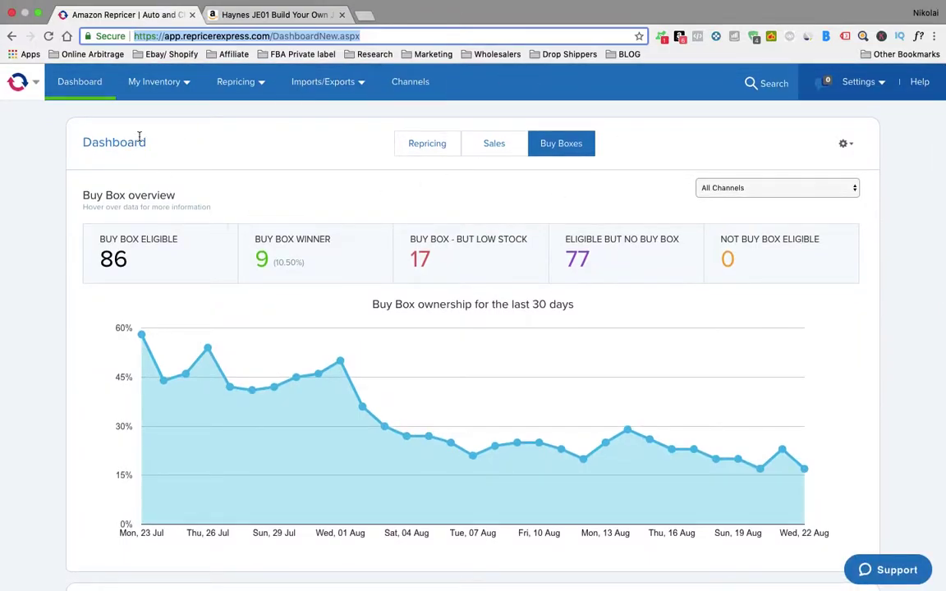
{"action": "left_click", "coordinate": [154, 82]}
{"action": "left_click", "coordinate": [183, 115]}
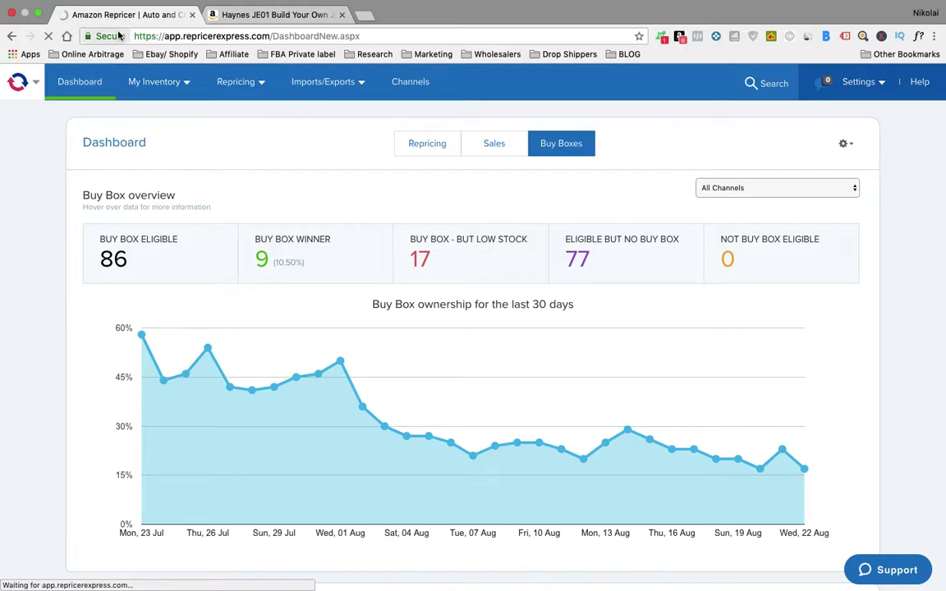
{"action": "left_click", "coordinate": [37, 14]}
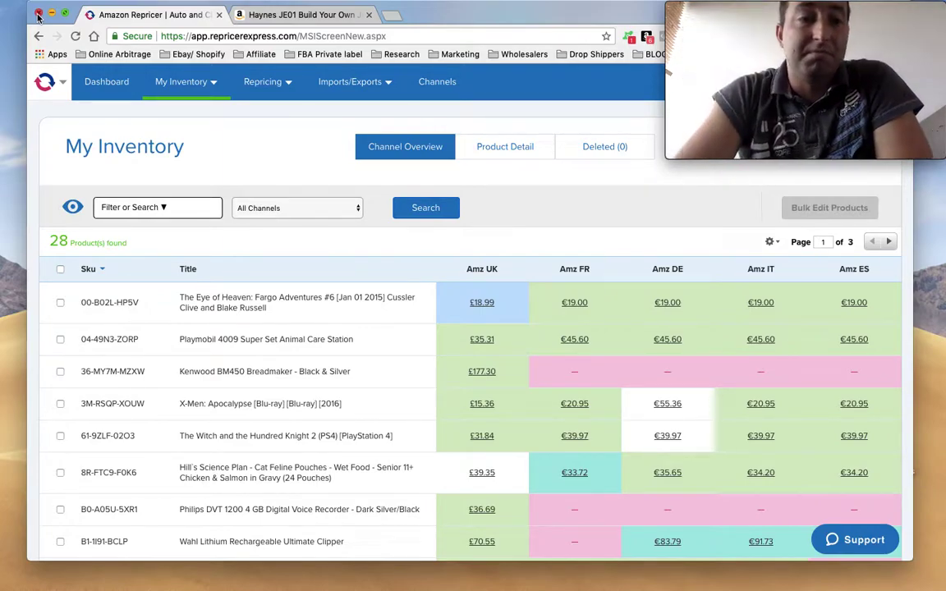
{"action": "mouse_move", "coordinate": [4, 429]}
{"action": "right_click", "coordinate": [4, 427]}
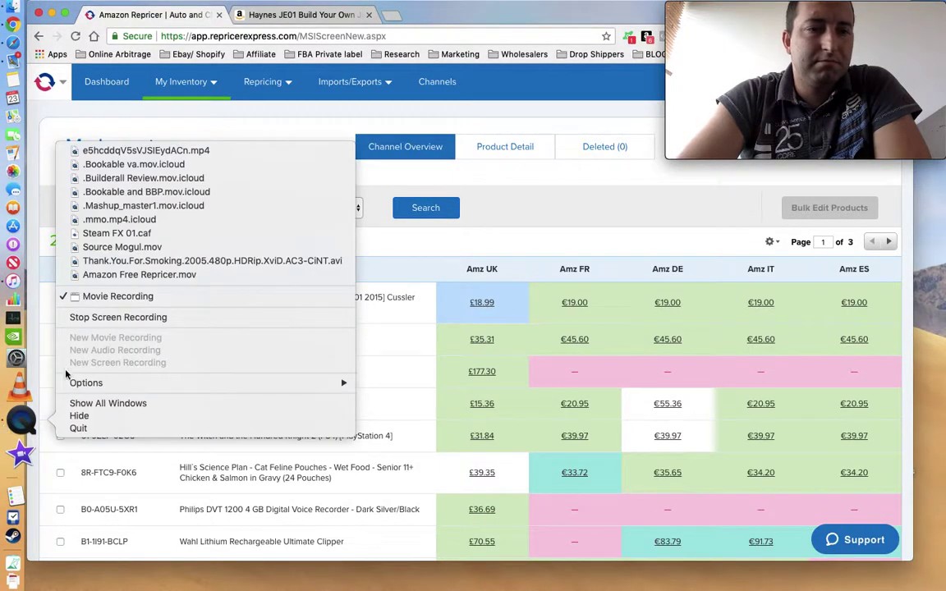